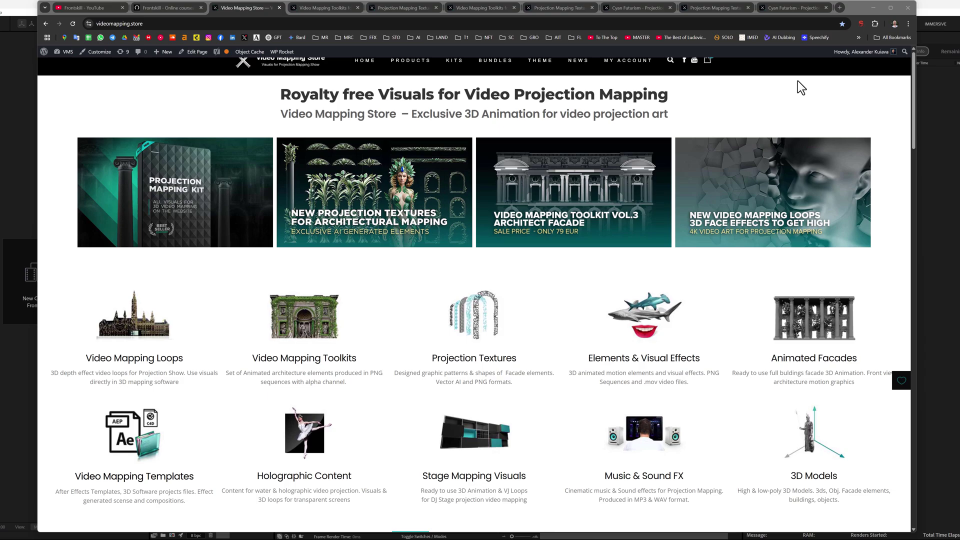
- Switch to the Video Mapping Toolkits page, browse the grid, and open Fire Dust in a new tab
drag(251, 357, 360, 358)
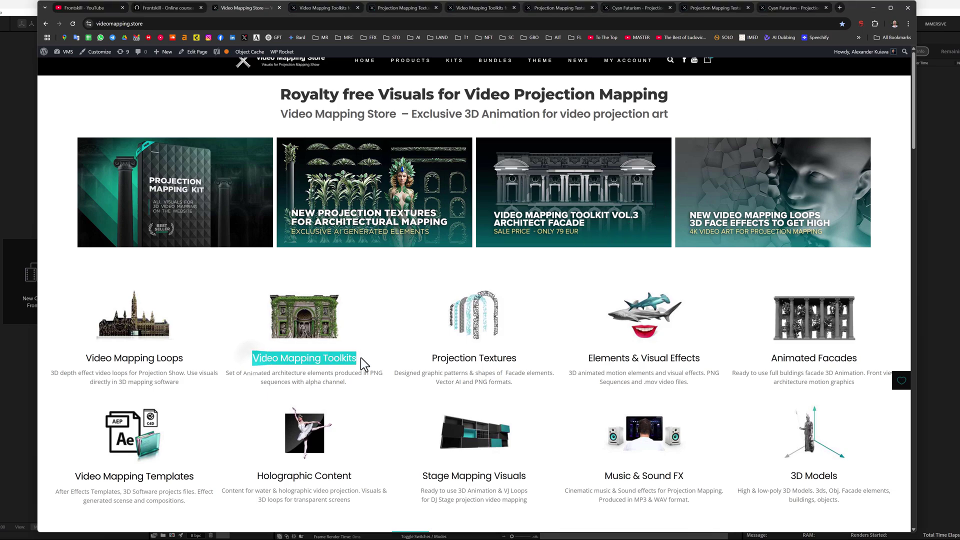
drag(432, 357, 521, 360)
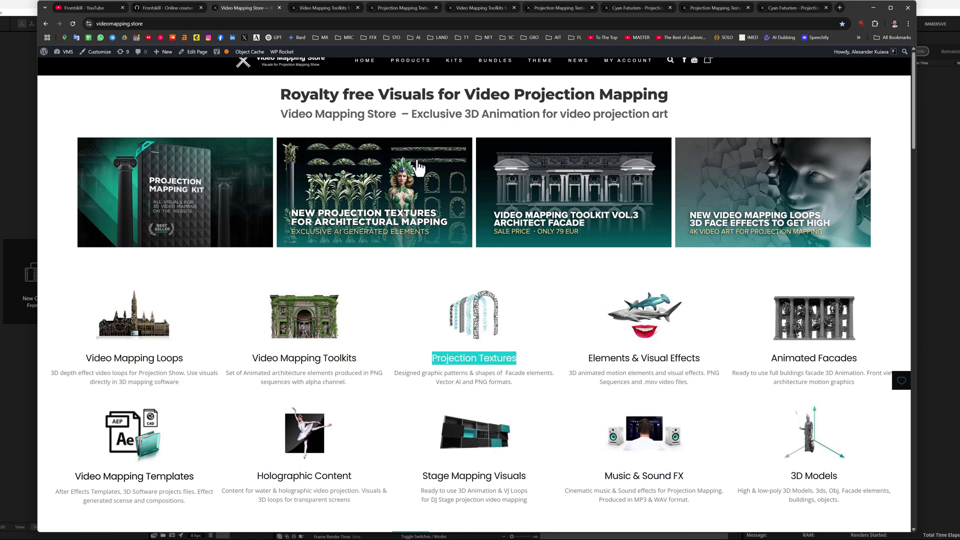
key(ctrl+Tab)
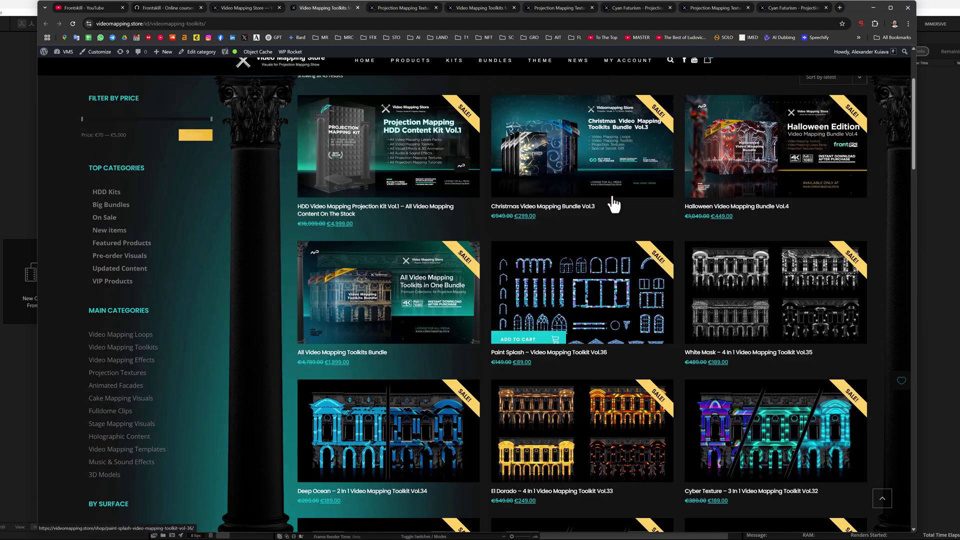
scroll(614, 204, up, 1)
scroll(614, 204, down, 5)
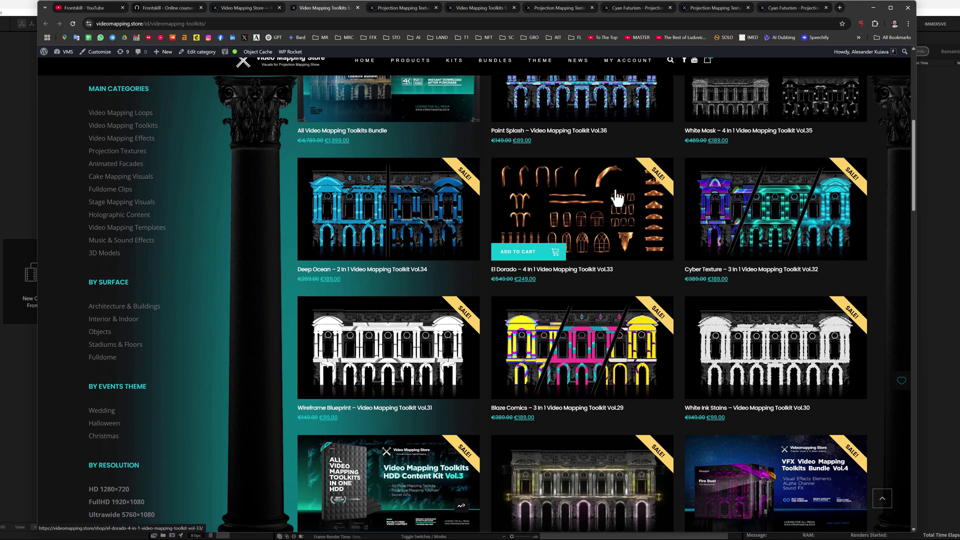
scroll(620, 200, up, 1)
scroll(625, 203, down, 2)
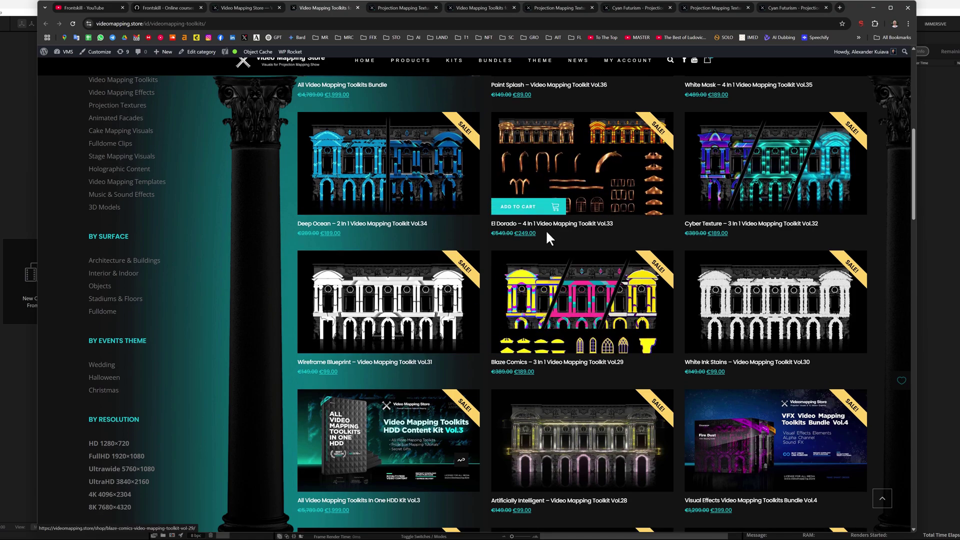
scroll(580, 330, down, 5)
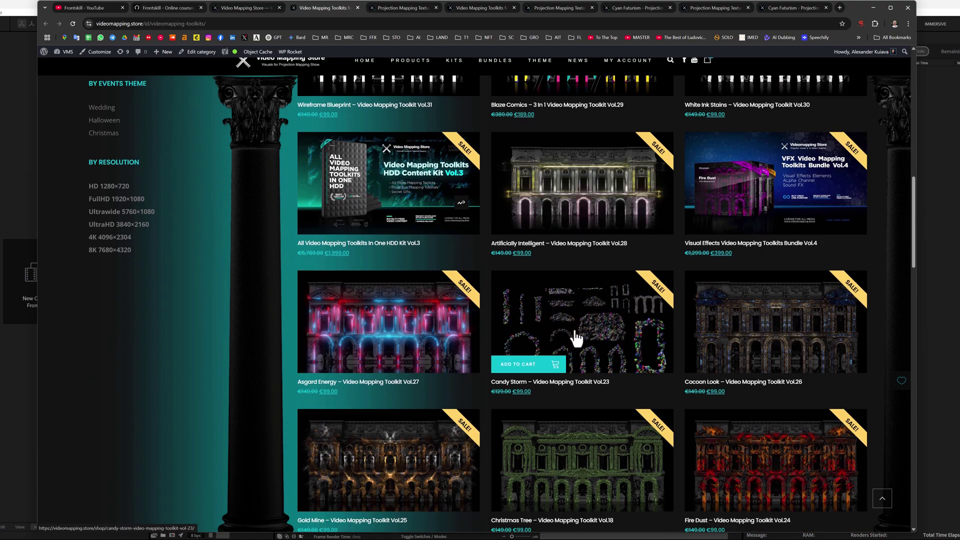
scroll(700, 440, down, 2)
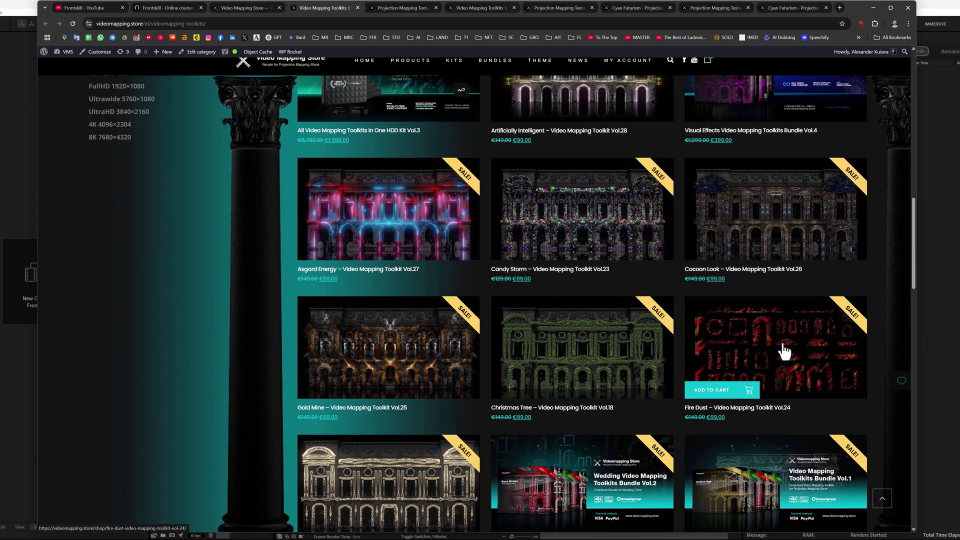
ctrl+click(784, 351)
click(364, 5)
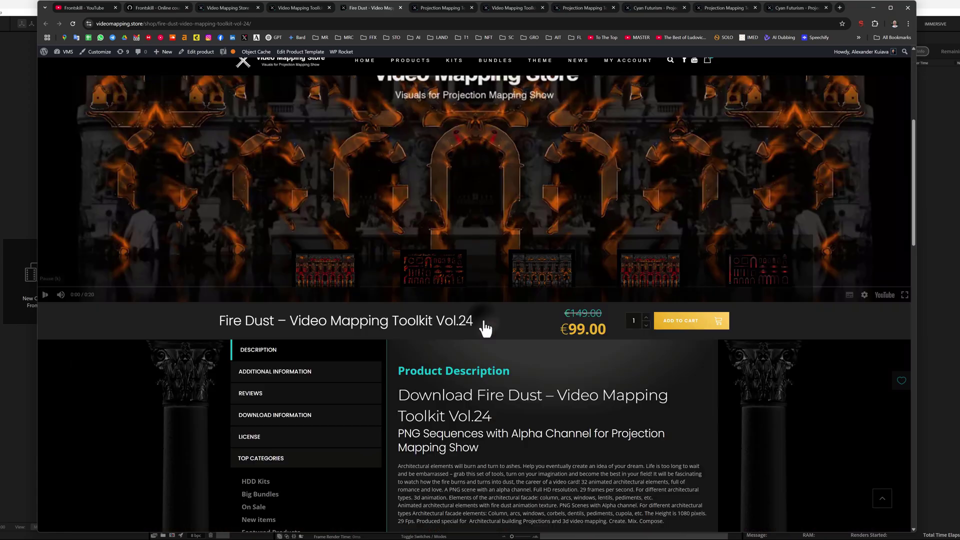
- Start the Fire Dust preview video and bring it back into full view
click(483, 327)
scroll(483, 328, down, 5)
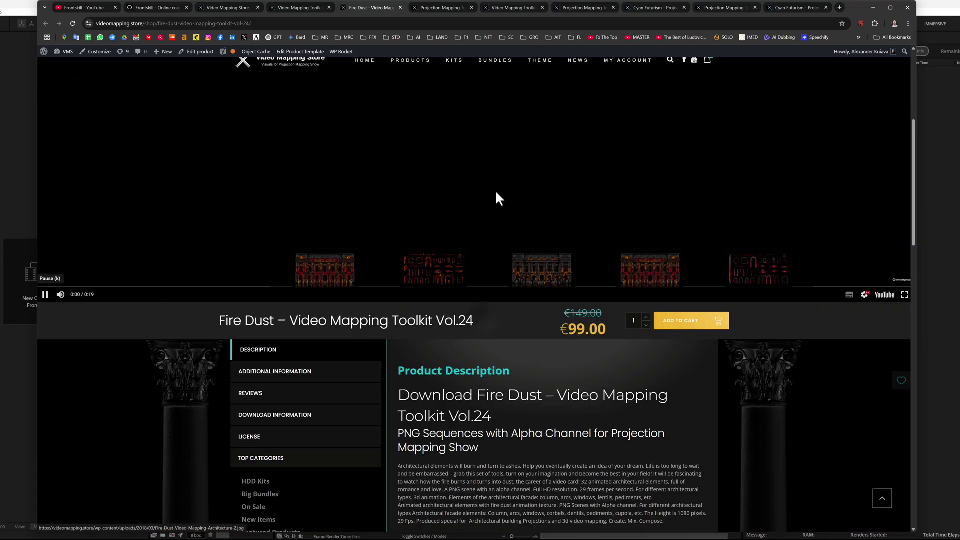
scroll(520, 210, up, 5)
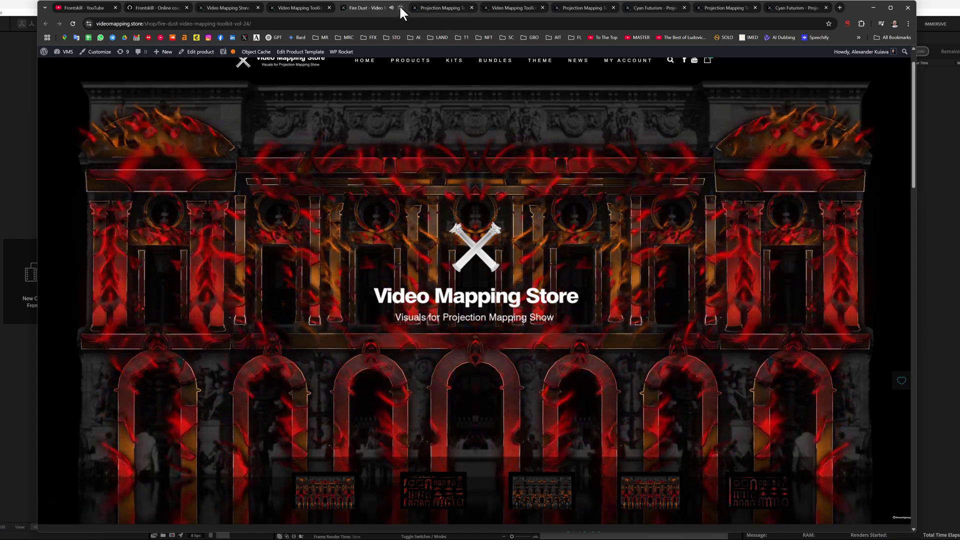
- Close the Fire Dust tab and open the Products > Projection Textures category
click(400, 7)
click(365, 8)
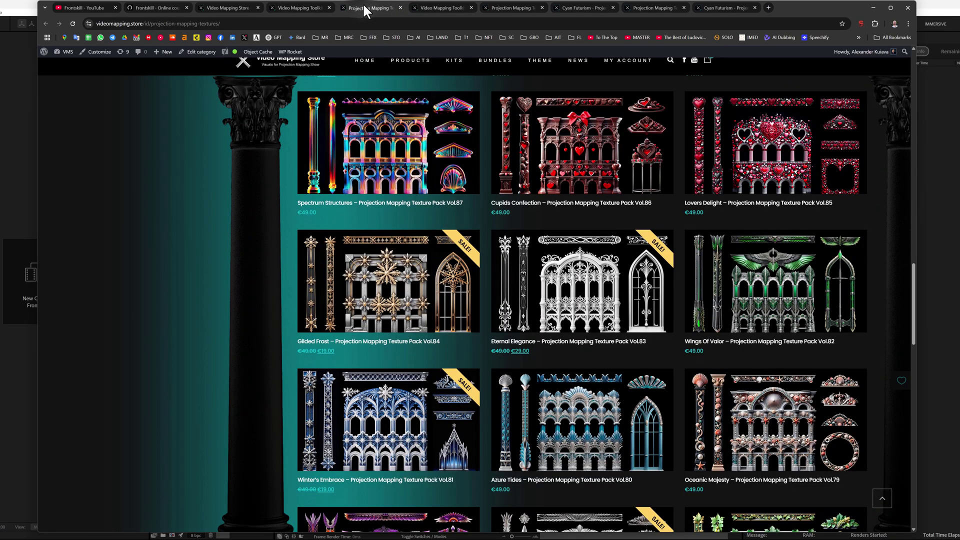
scroll(530, 175, up, 4)
mouse_move(422, 72)
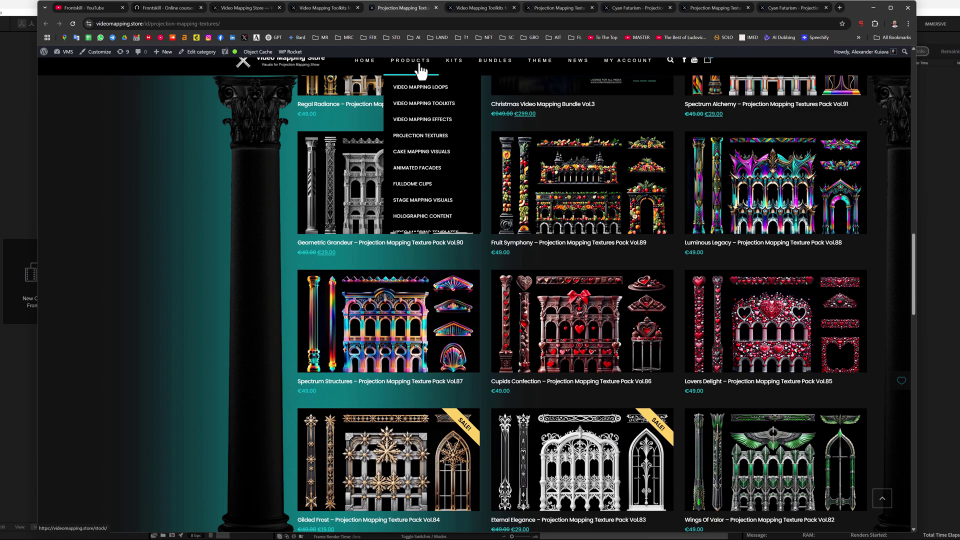
click(423, 135)
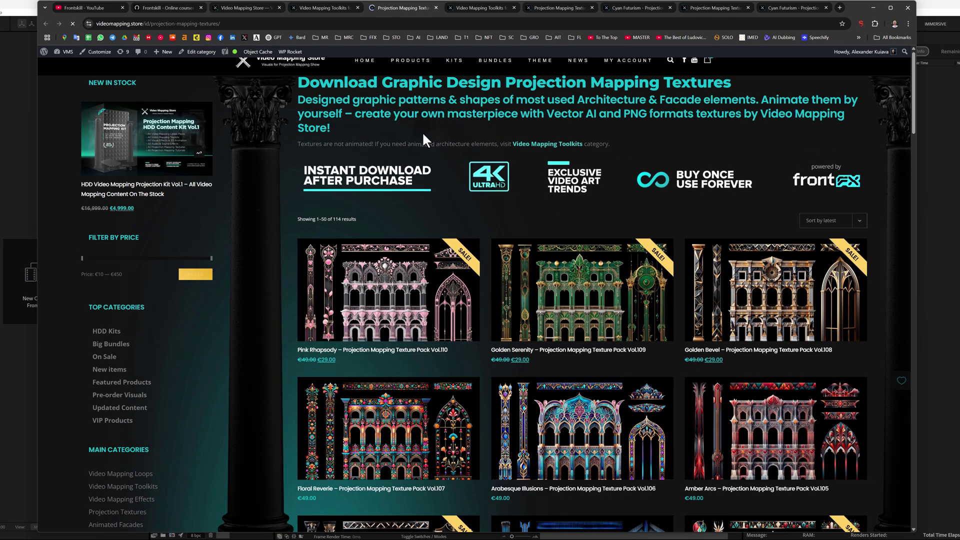
- Scroll through the Projection Mapping Textures packs
scroll(550, 210, down, 3)
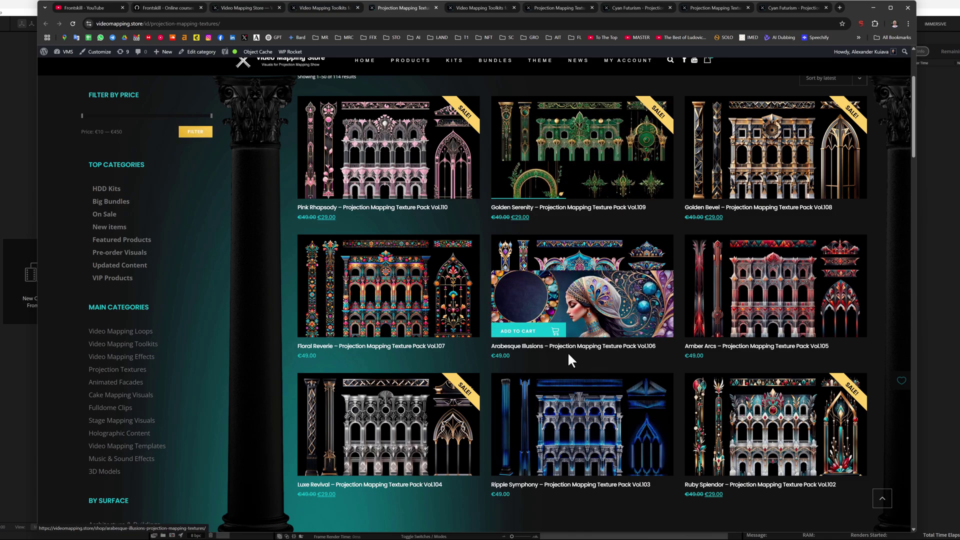
scroll(680, 313, down, 2)
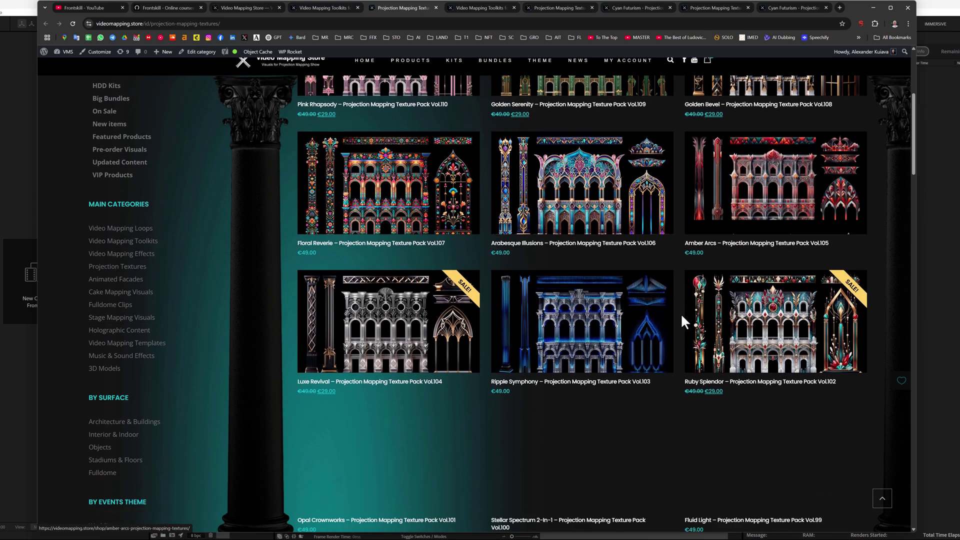
scroll(618, 306, down, 9)
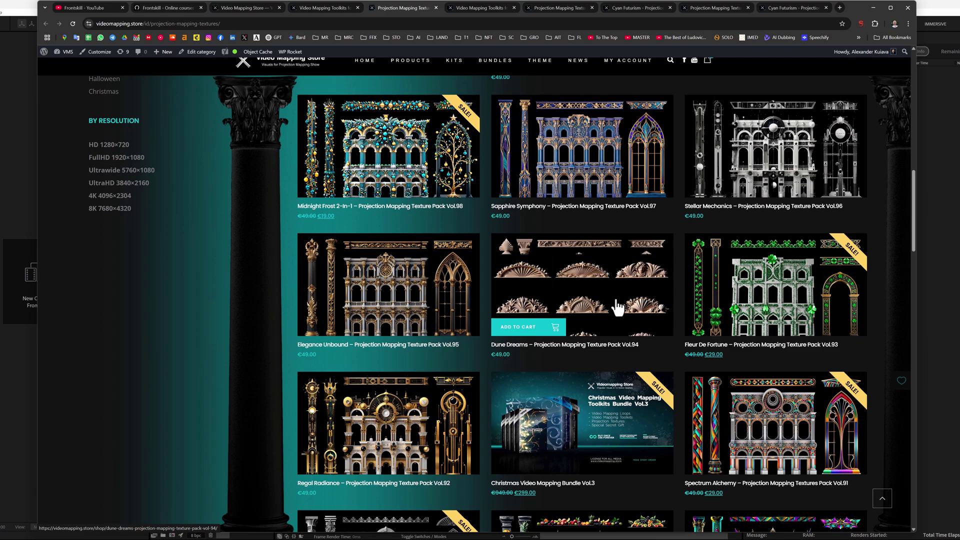
scroll(554, 305, down, 1)
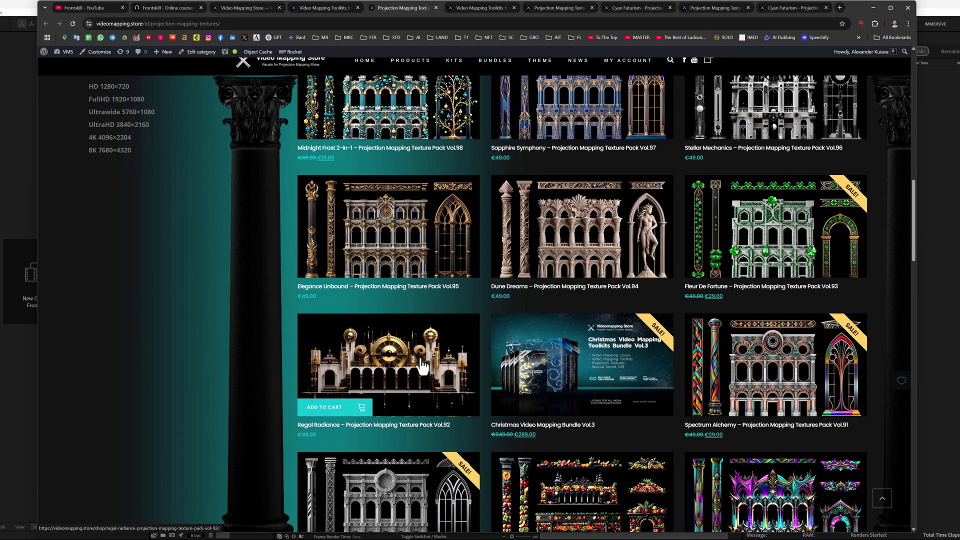
scroll(421, 367, down, 4)
- In File Explorer, open PNG Cyan Futurism > 01 Arch and view arch 00033-A2_00060 full size
mouse_move(546, 531)
click(527, 496)
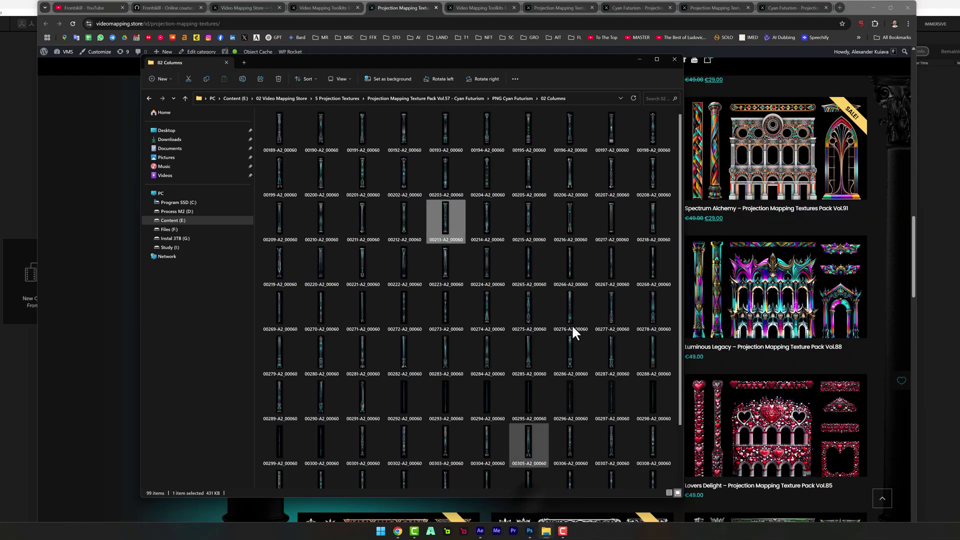
click(448, 98)
double_click(303, 131)
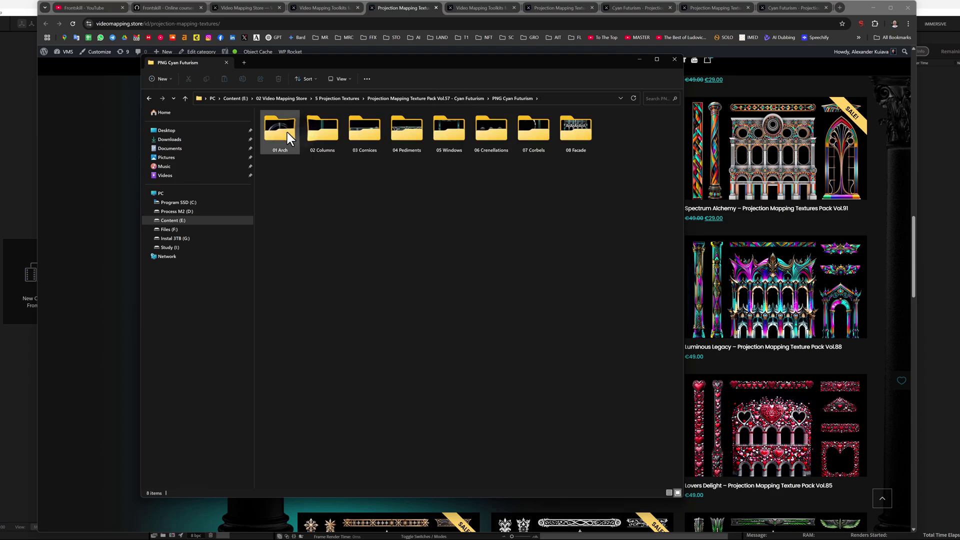
double_click(287, 132)
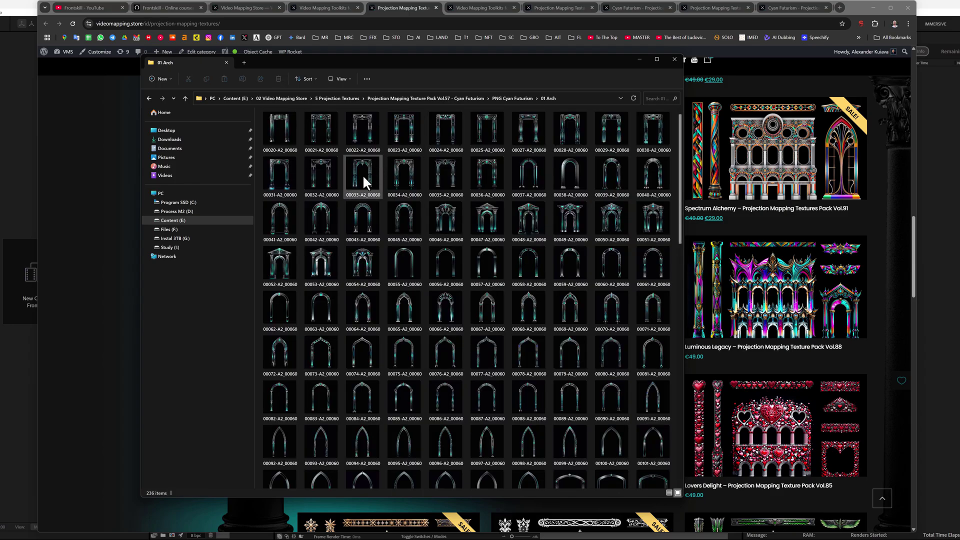
double_click(364, 177)
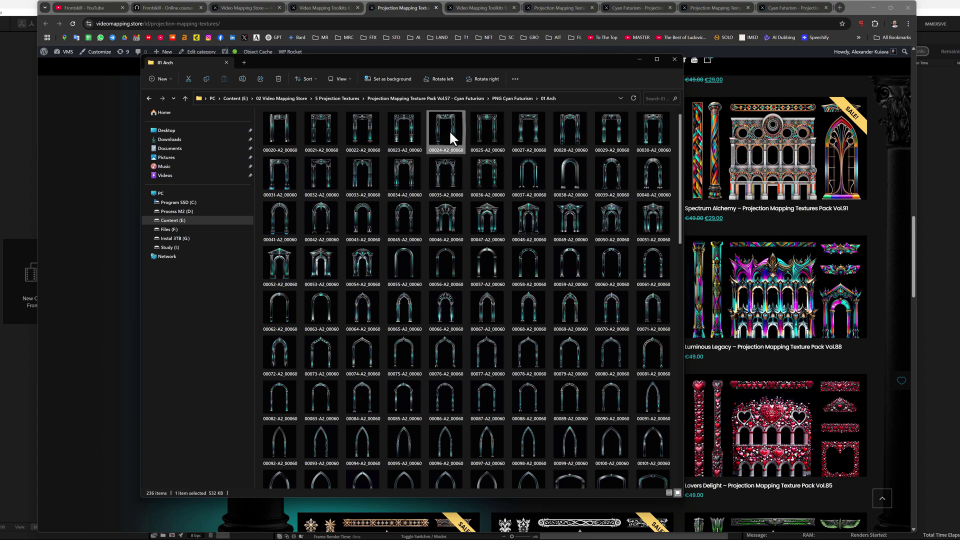
- In After Effects, create a new composition, Comp 1, with default settings
key(alt+Tab)
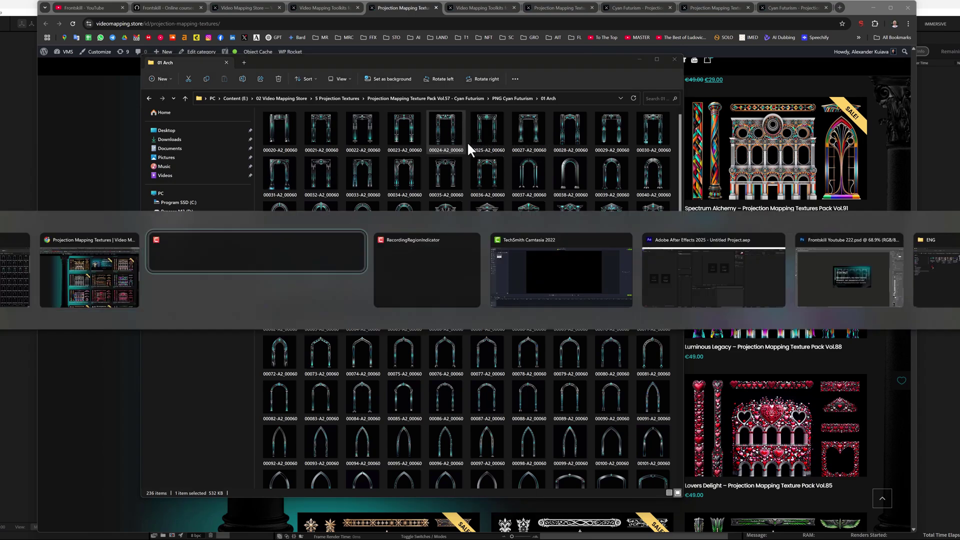
click(674, 290)
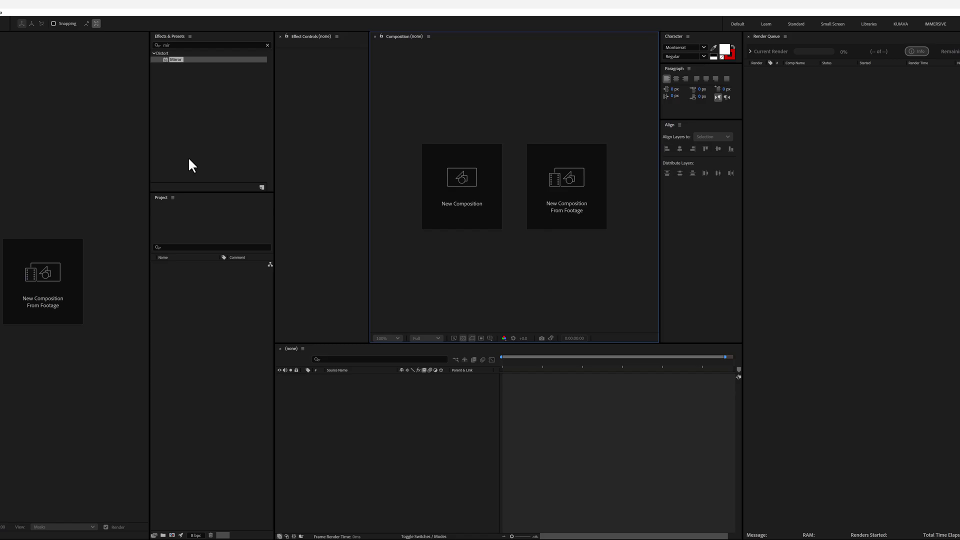
right_click(195, 293)
click(220, 299)
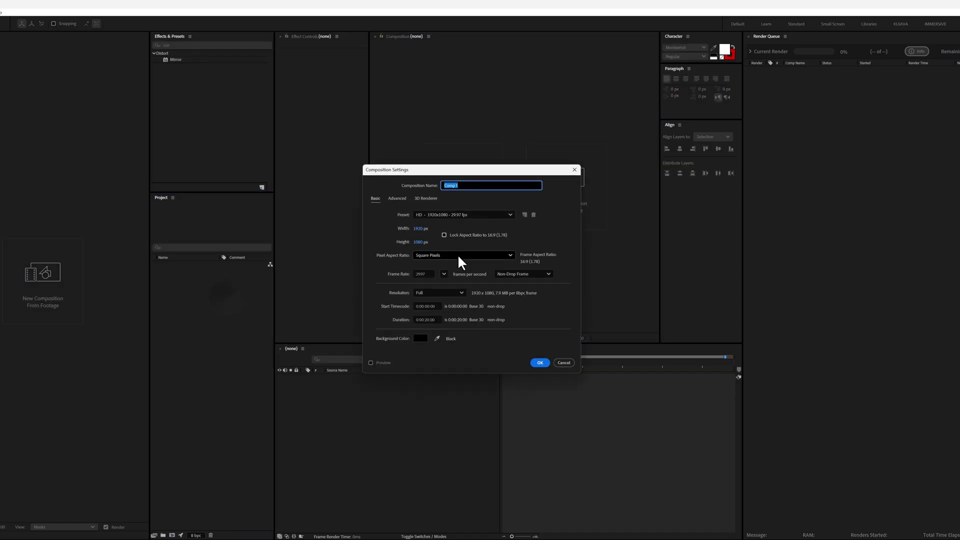
click(419, 228)
key(Return)
- Add arch PNG 00024-A2_00060.png to Comp 1 and browse its Keying effects
right_click(223, 307)
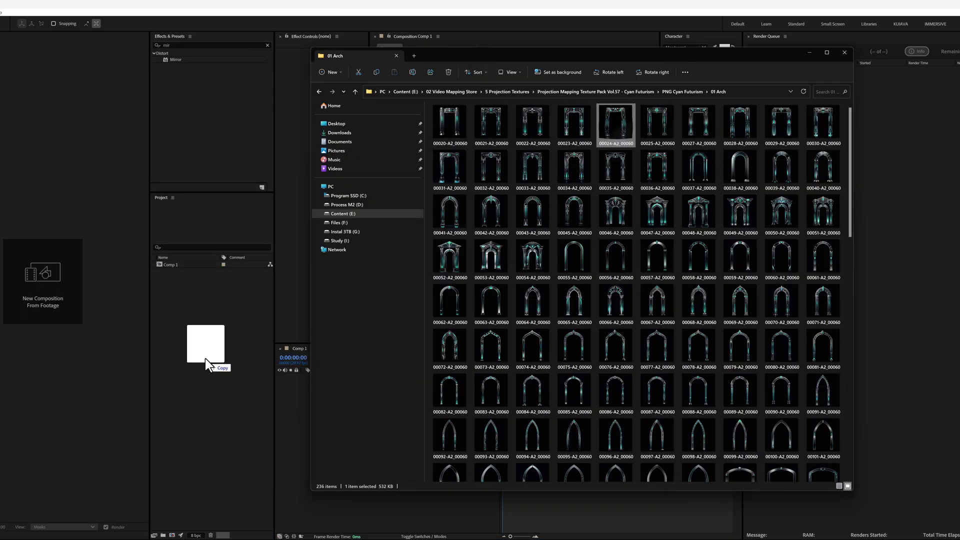
drag(206, 363, 539, 361)
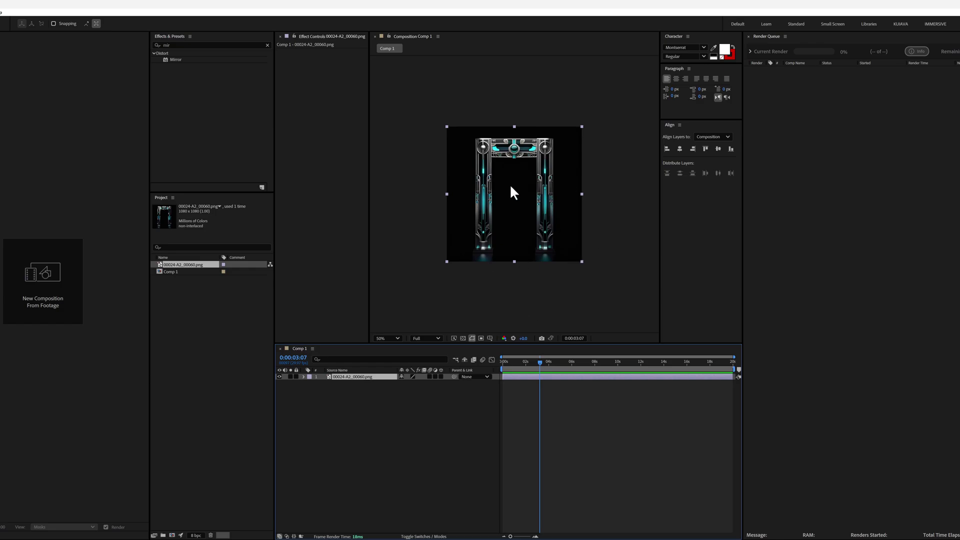
right_click(316, 142)
mouse_move(366, 239)
mouse_move(361, 219)
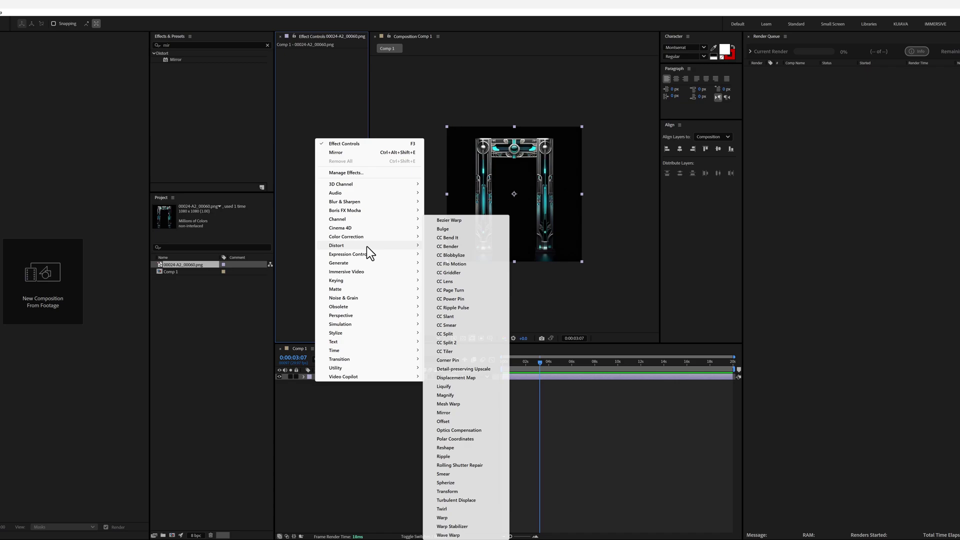
mouse_move(367, 281)
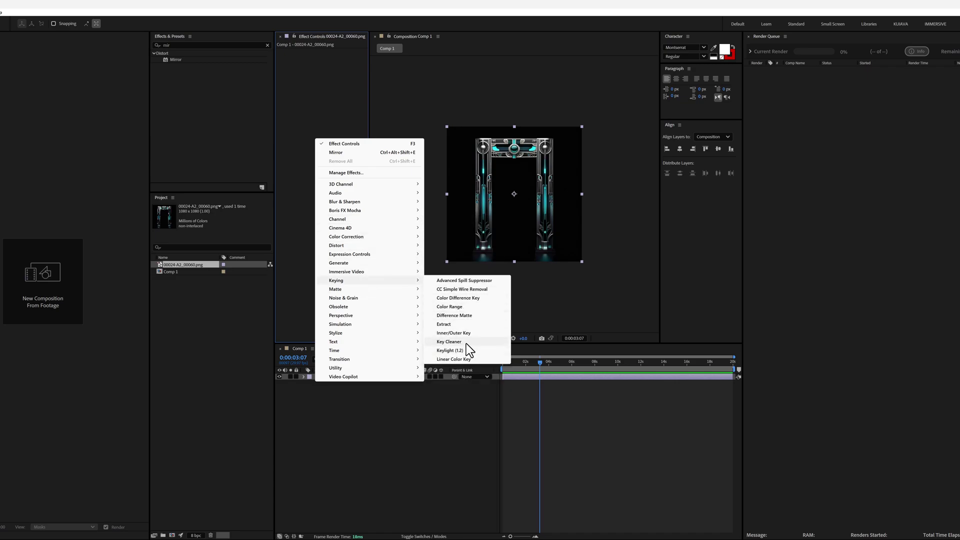
- Apply Linear Color Key to the arch, keying out the dark background and adjusting softness
click(461, 359)
click(342, 111)
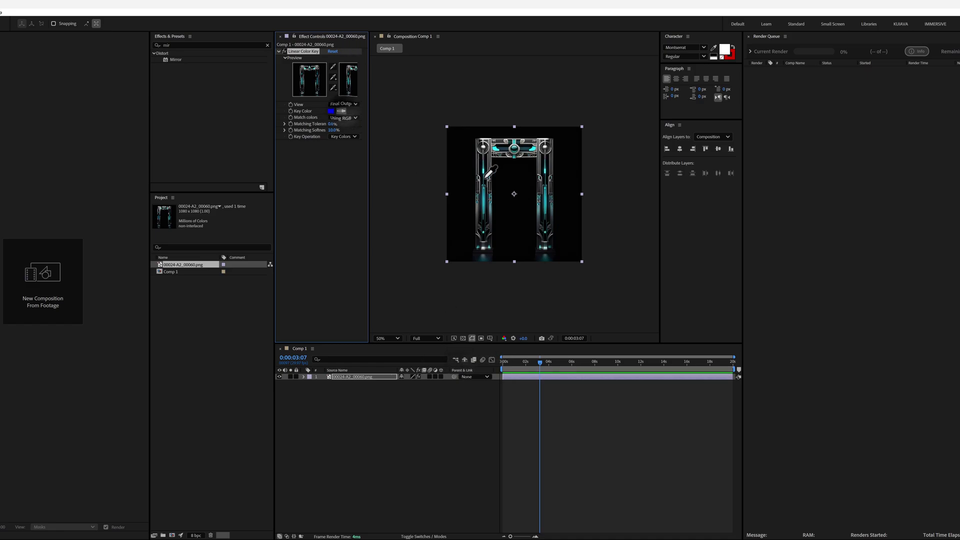
click(484, 178)
click(463, 338)
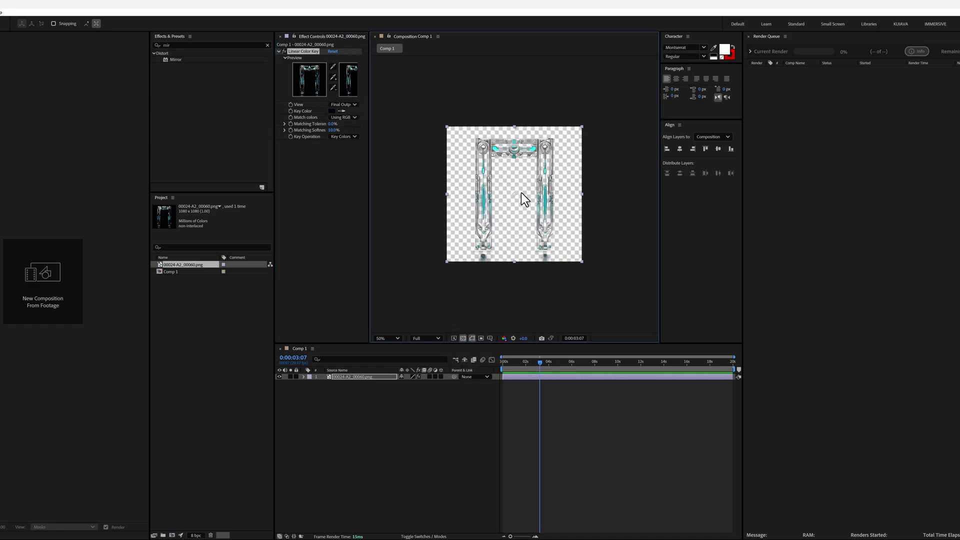
drag(333, 130, 326, 131)
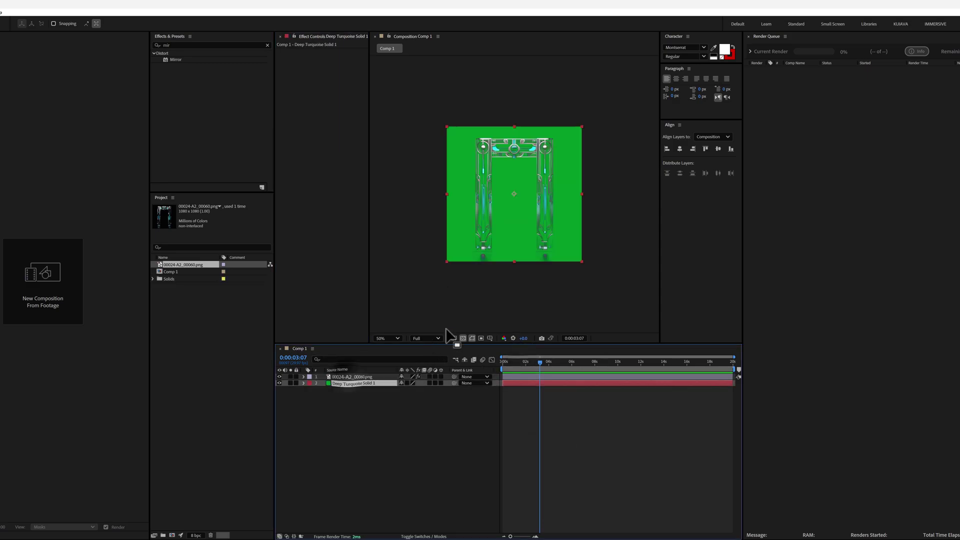
- Add a Deep Turquoise solid, draw a rectangular mask around the arch, then return to the browser
key(period)
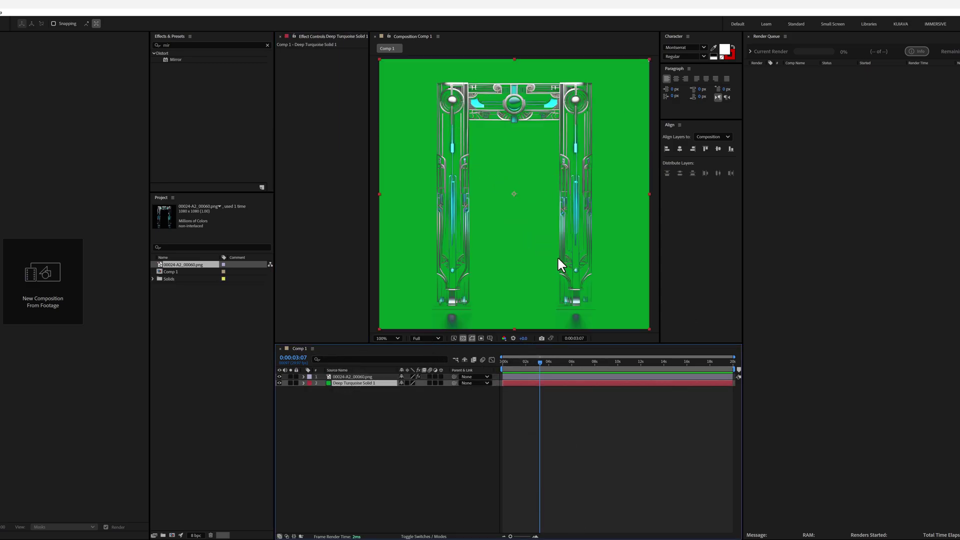
click(526, 377)
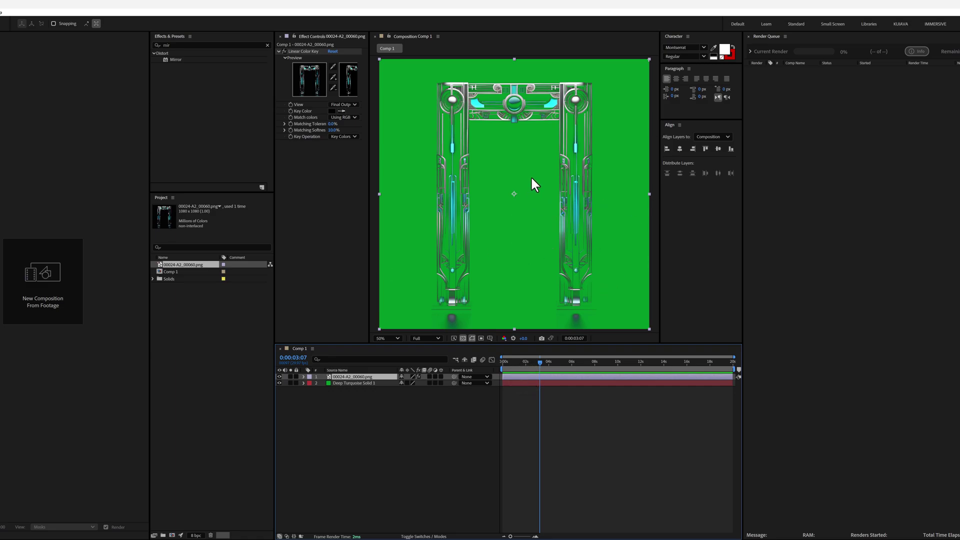
key(comma)
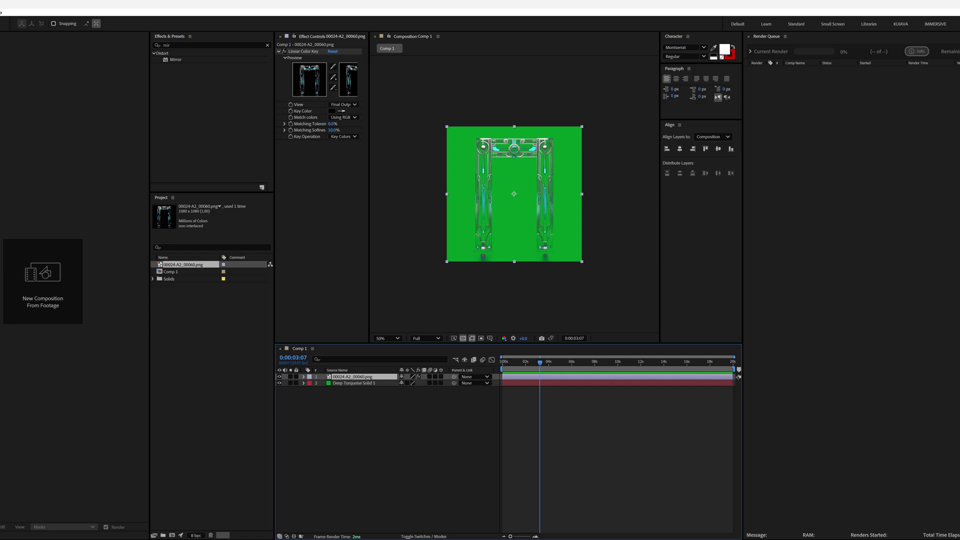
key(q)
mouse_move(473, 136)
mouse_down()
mouse_move(583, 253)
mouse_move(556, 253)
mouse_up()
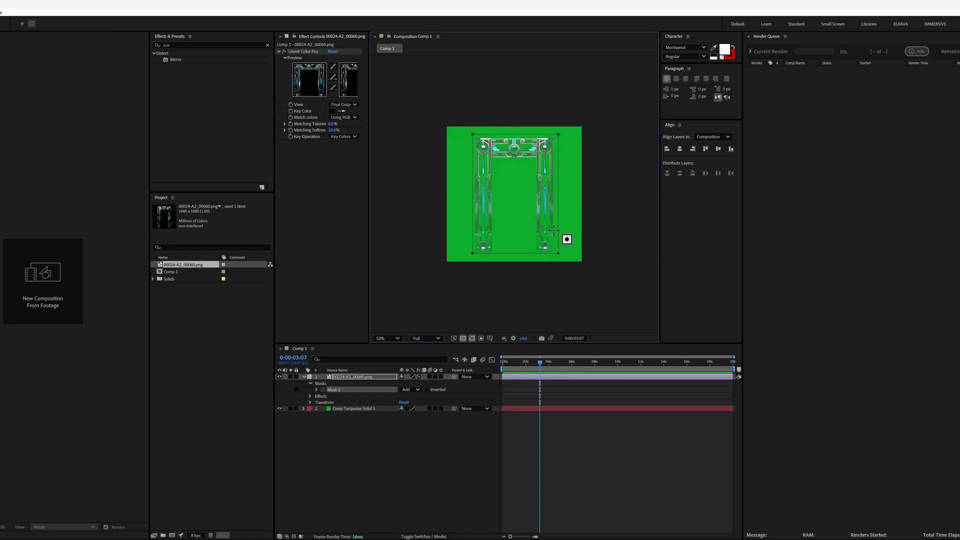
click(553, 436)
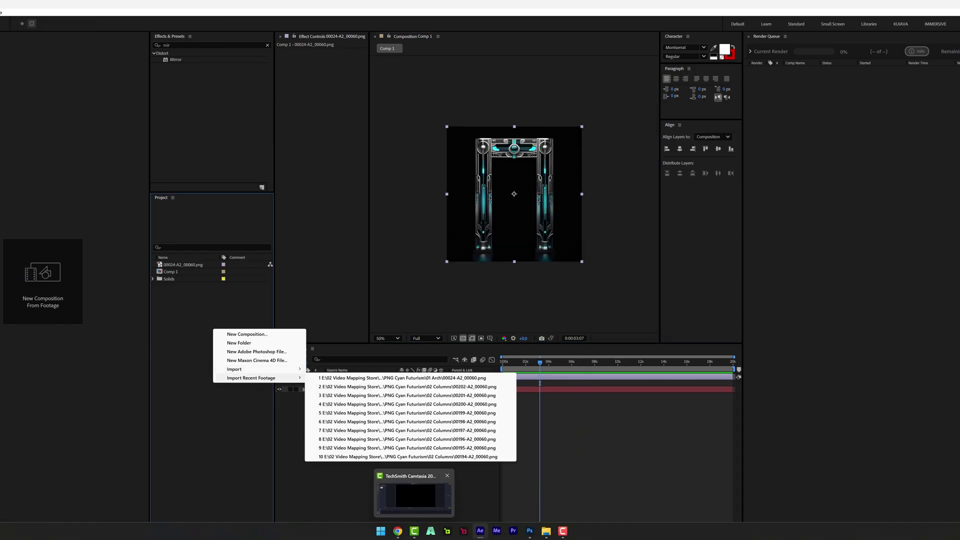
click(398, 531)
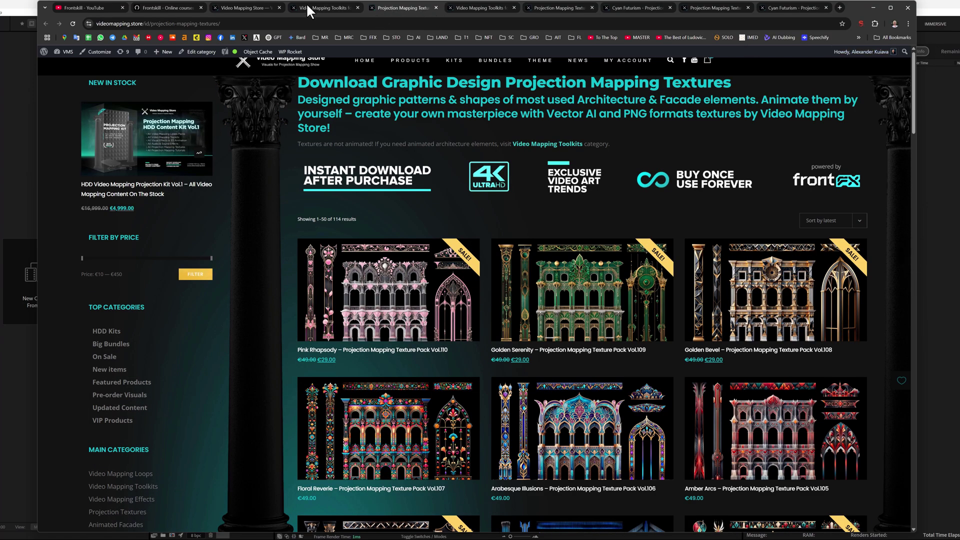
- Open the Arch Facade – Video Mapping Toolkit Vol.3 page from the homepage banner and review it
click(244, 8)
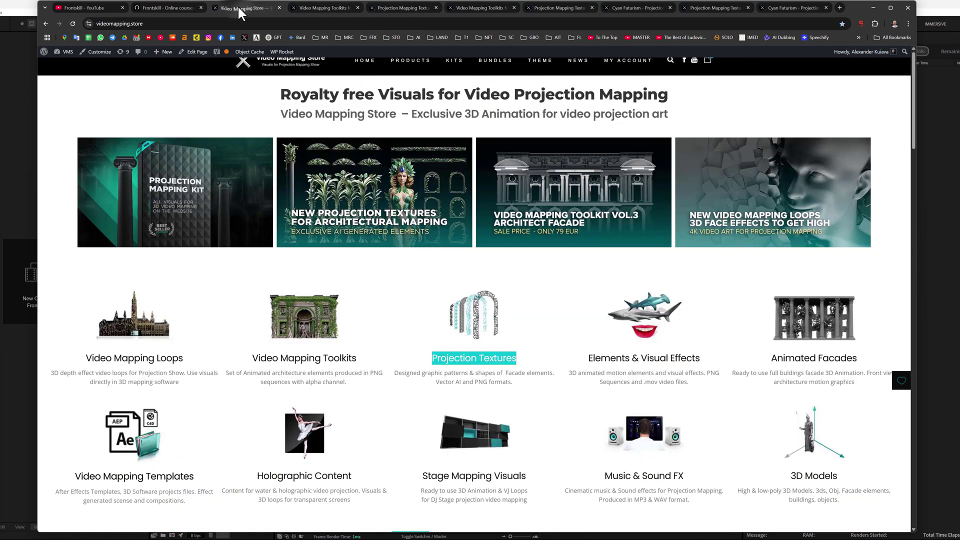
middle_click(549, 203)
click(298, 7)
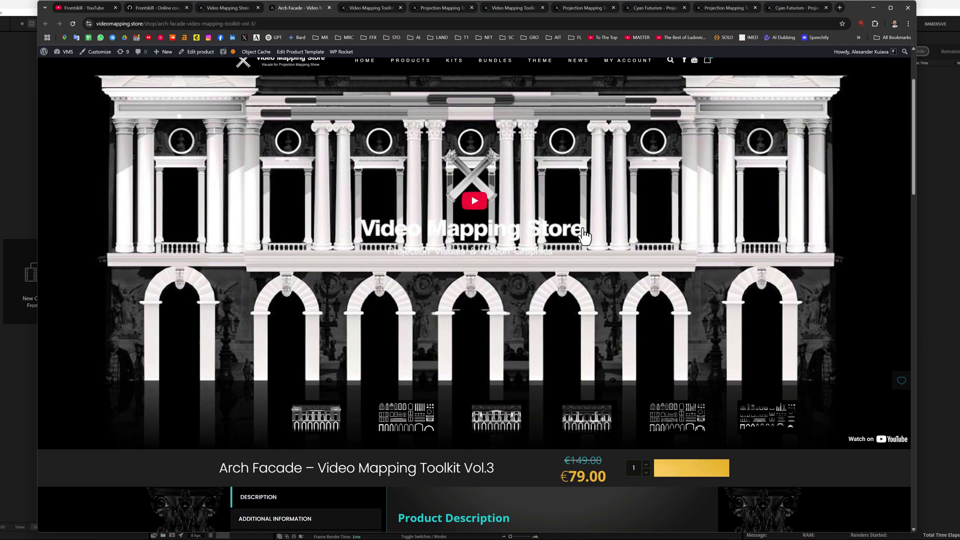
scroll(585, 234, down, 2)
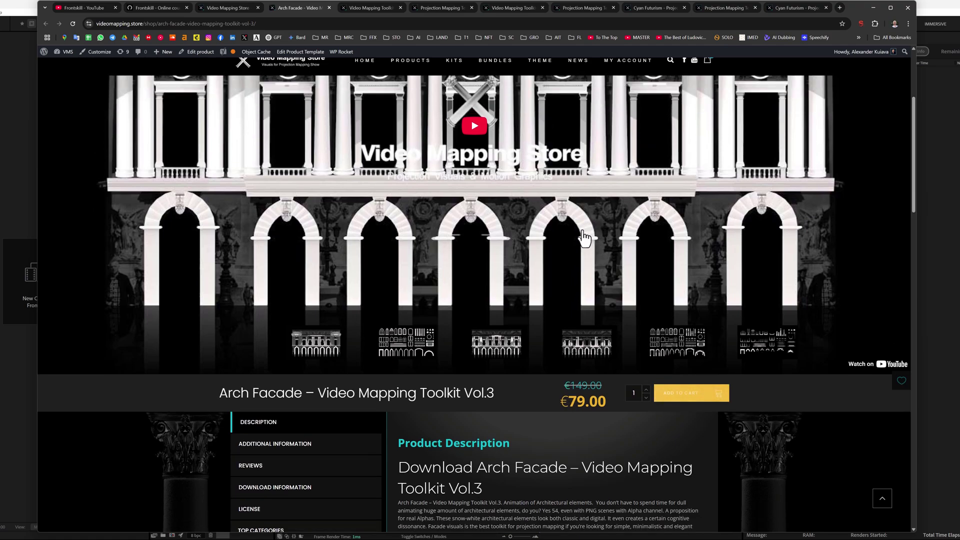
scroll(584, 220, down, 2)
scroll(450, 421, up, 2)
key(alt+Tab)
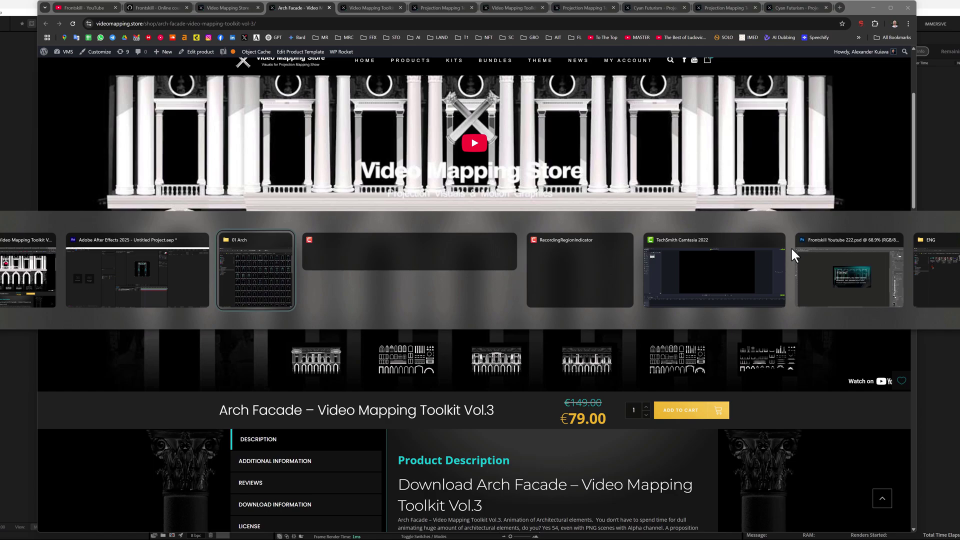
- Start a file import and browse Content (E:) > 02 Video Mapping Store > Vol.3 Arch Facade
click(150, 280)
right_click(225, 314)
click(479, 223)
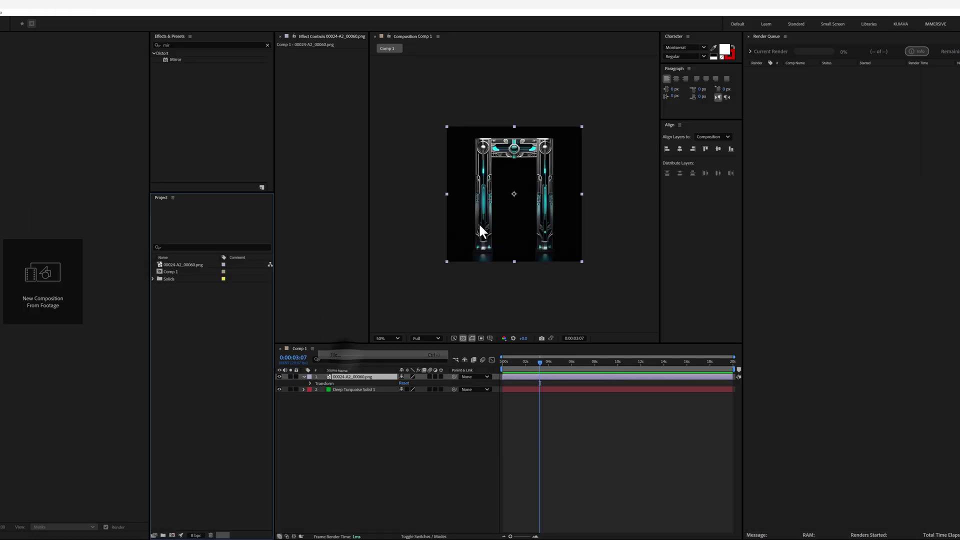
drag(189, 20, 489, 46)
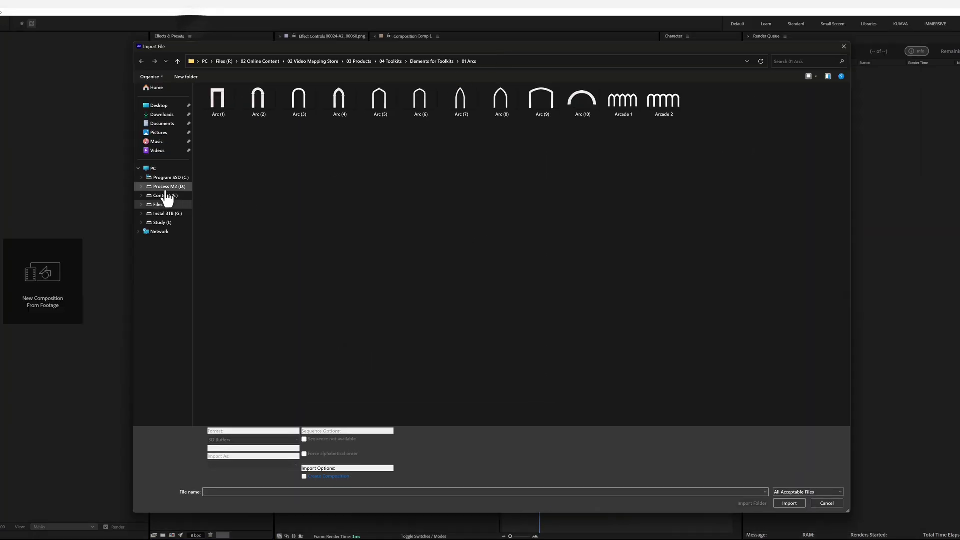
click(150, 196)
click(253, 111)
double_click(253, 111)
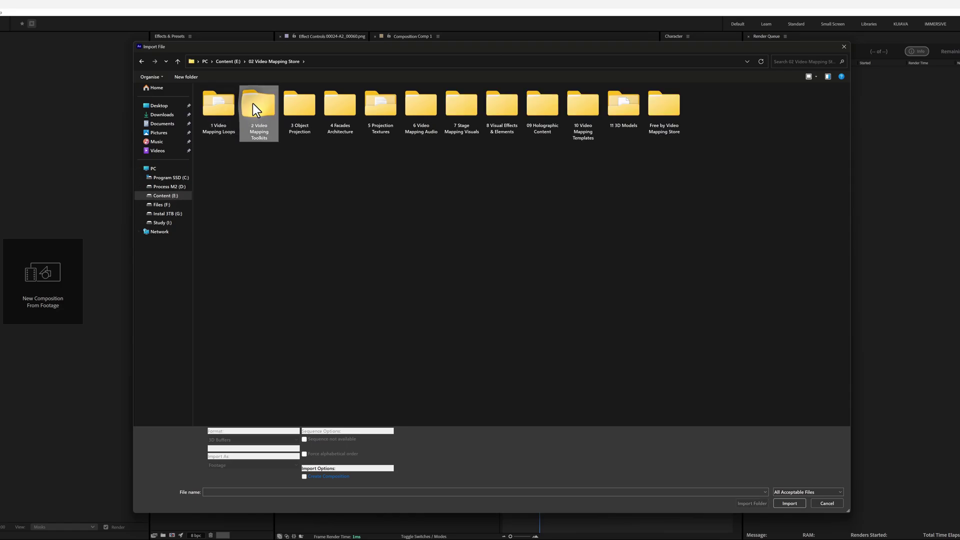
double_click(253, 105)
double_click(231, 116)
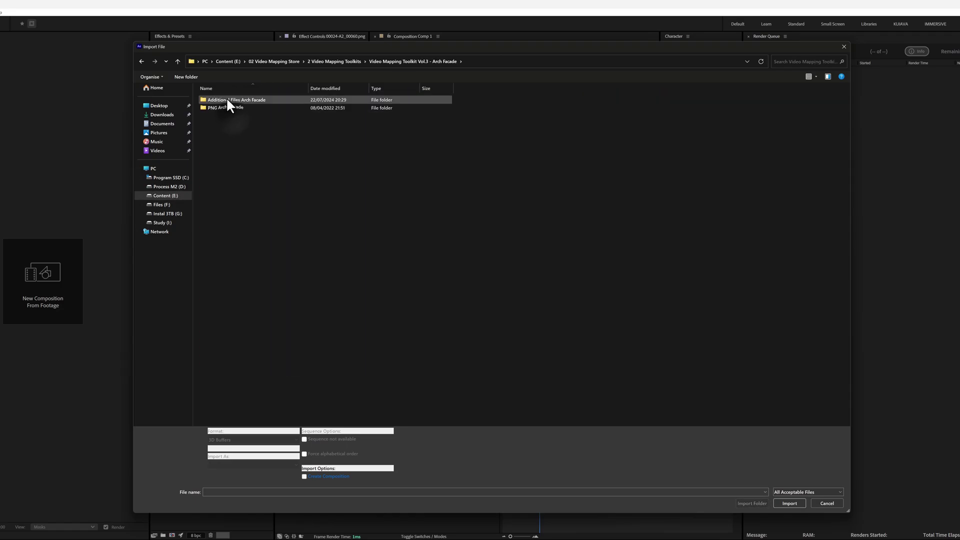
double_click(227, 99)
- Import the Arc1-1 frames from PNG Arch Facade > Facade Arcs > Arc 1-1 as a PNG sequence
key(alt+Left)
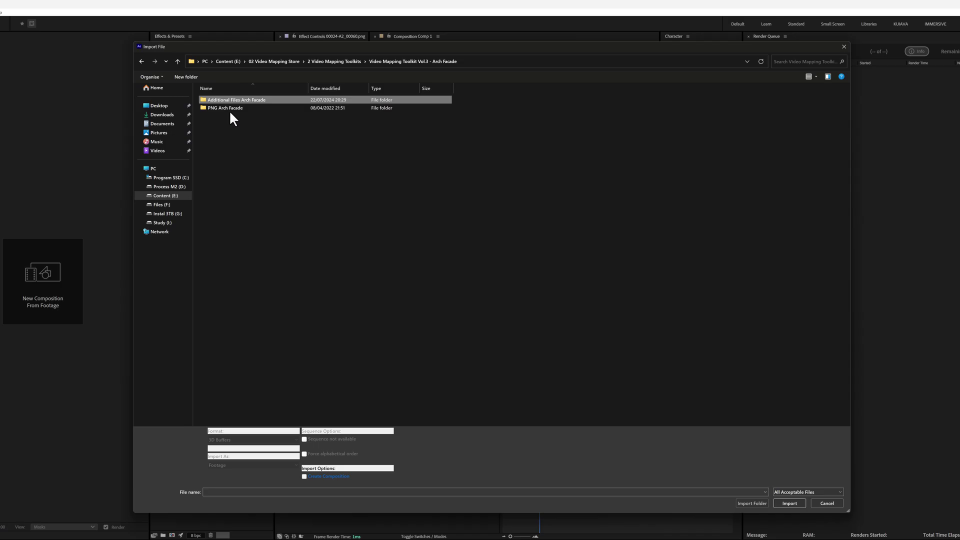
double_click(226, 108)
double_click(220, 100)
double_click(220, 98)
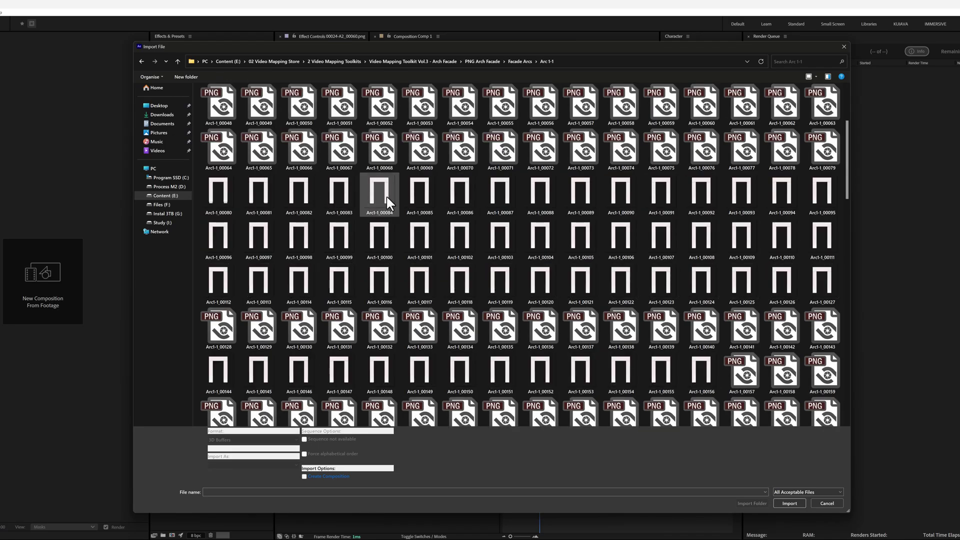
click(220, 100)
double_click(220, 97)
- Import Arc1-1_00000 again as a single still image
right_click(194, 331)
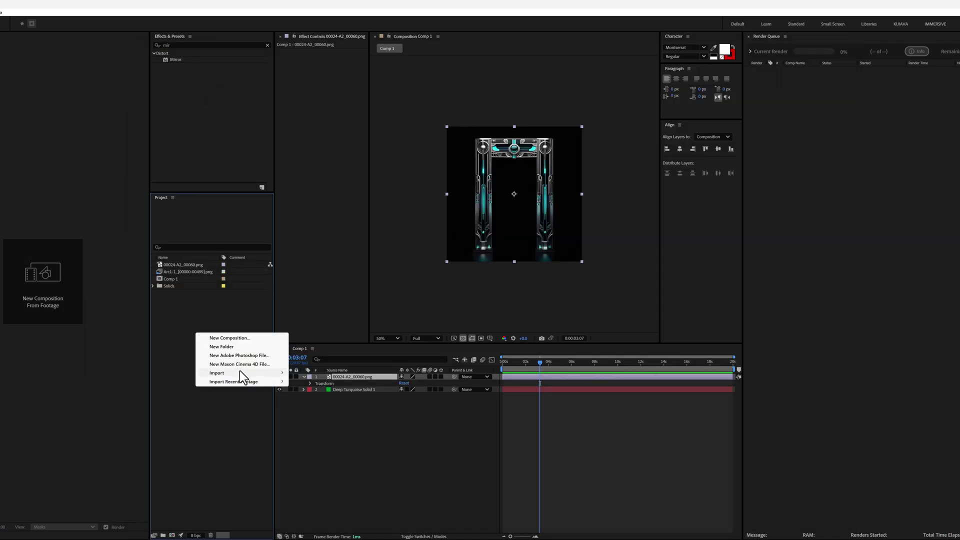
mouse_move(239, 371)
click(326, 374)
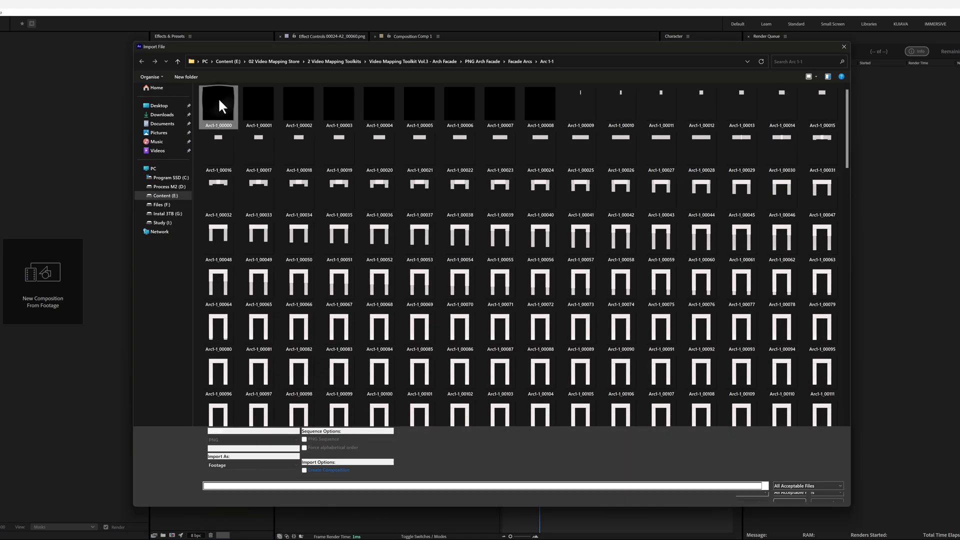
click(218, 97)
drag(524, 48, 579, 34)
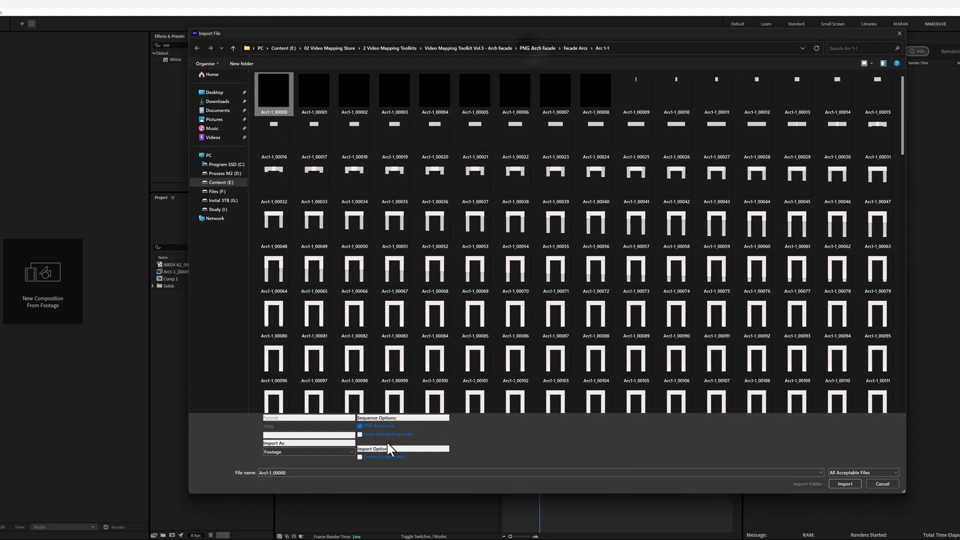
click(359, 426)
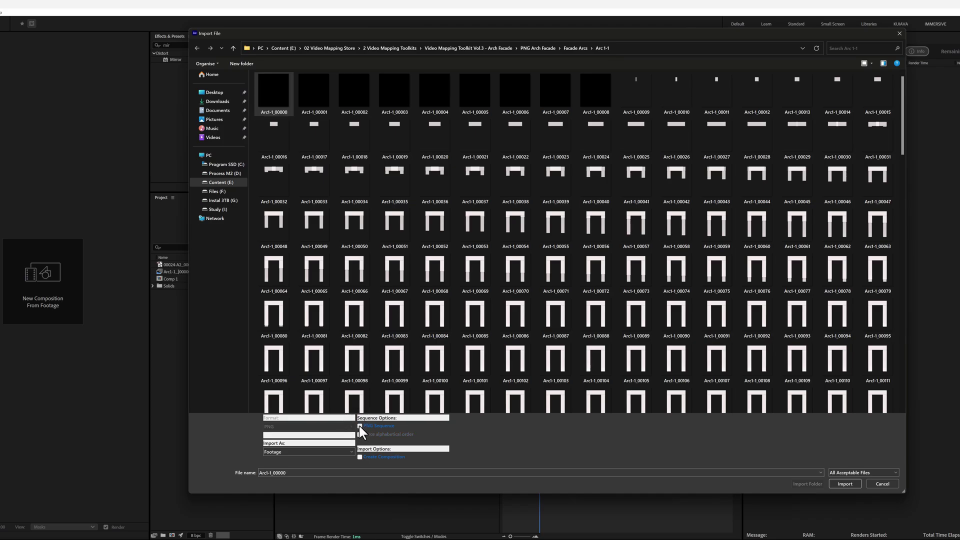
- Add the Arc1-1_00000 still to the comp, then delete it from the project and comp
double_click(280, 90)
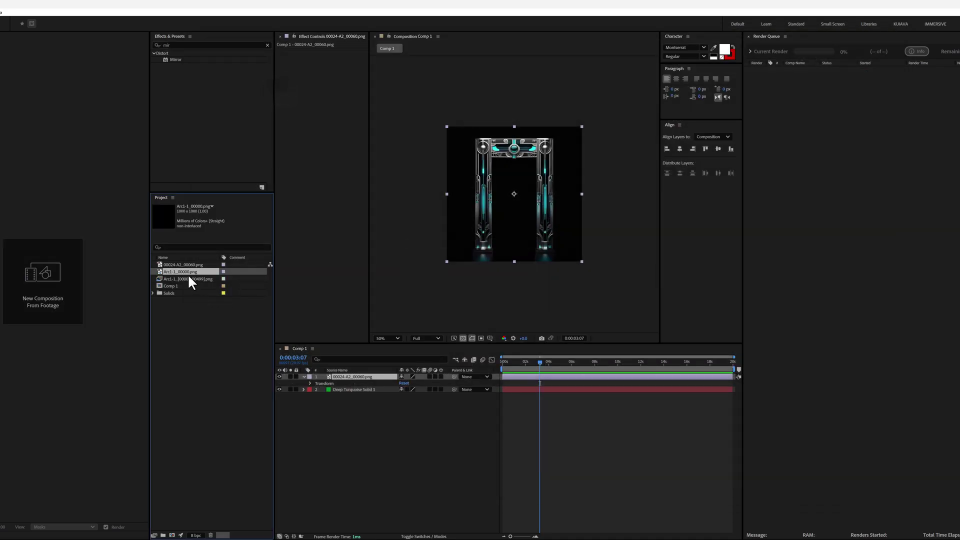
drag(188, 274, 505, 210)
click(197, 323)
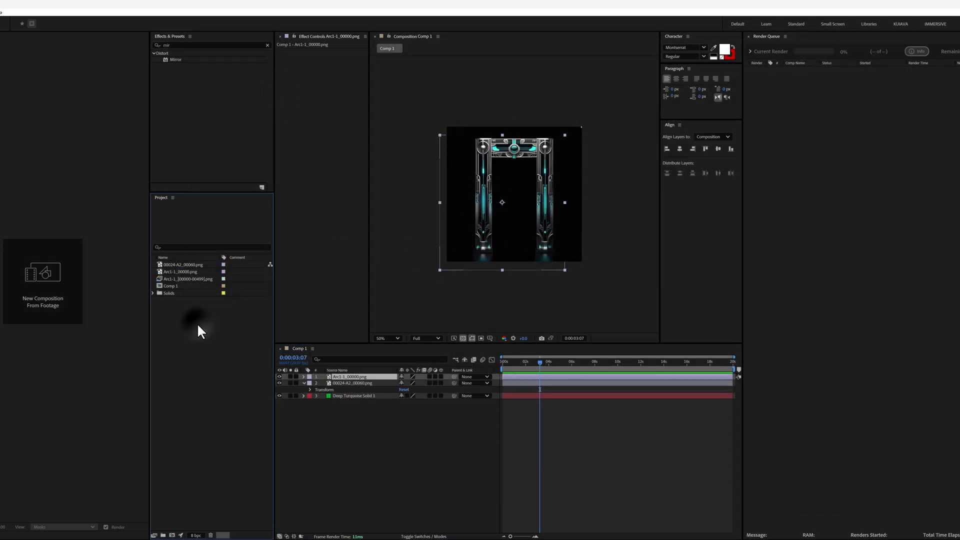
click(191, 271)
key(Delete)
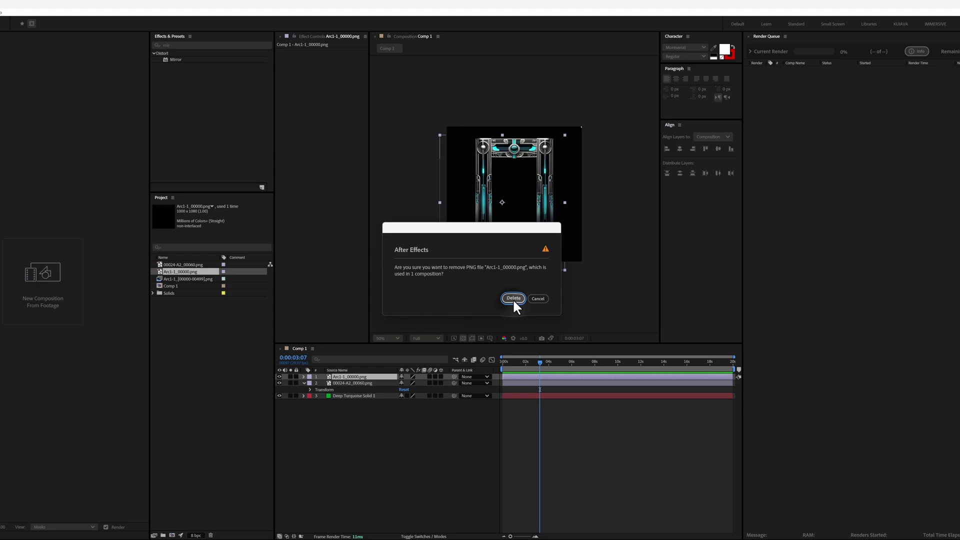
click(513, 299)
- Add the Arc1-1 sequence to Comp 1, check its animation, and scale it to cover the Cyan arch
click(181, 272)
drag(180, 271, 514, 197)
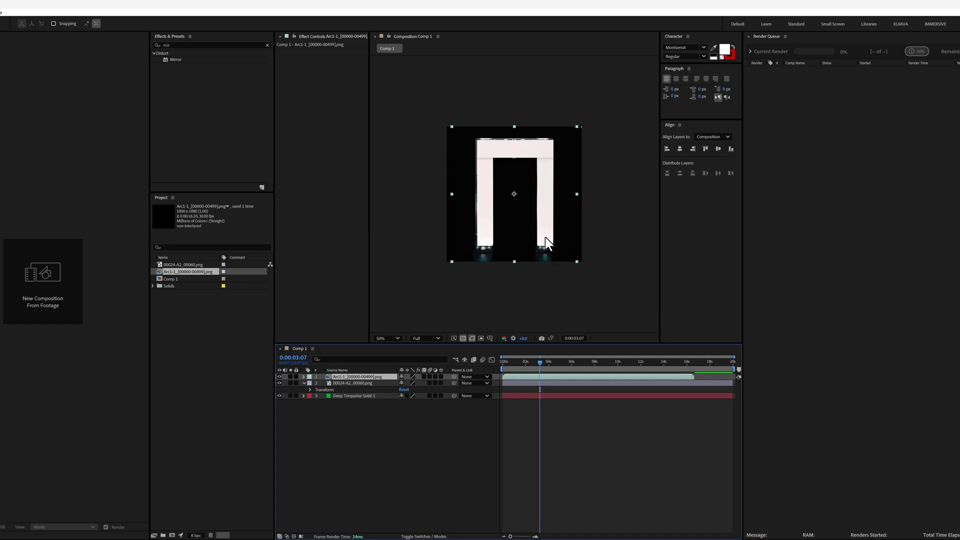
click(511, 361)
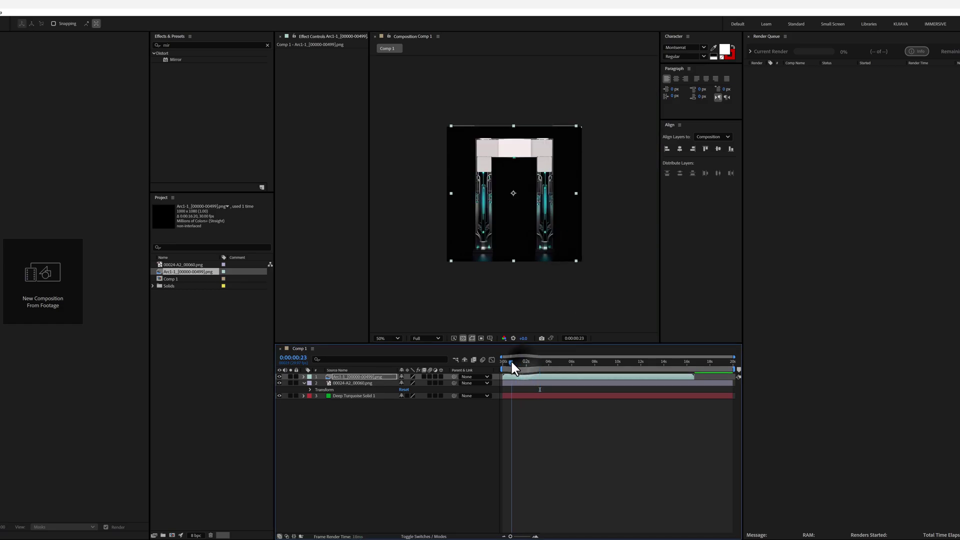
drag(511, 361, 545, 374)
click(291, 376)
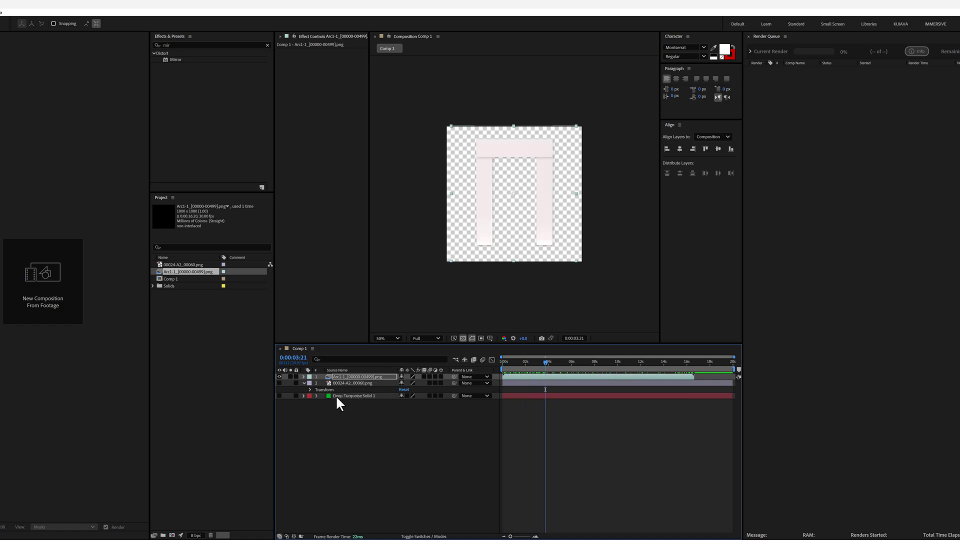
click(279, 383)
click(535, 202)
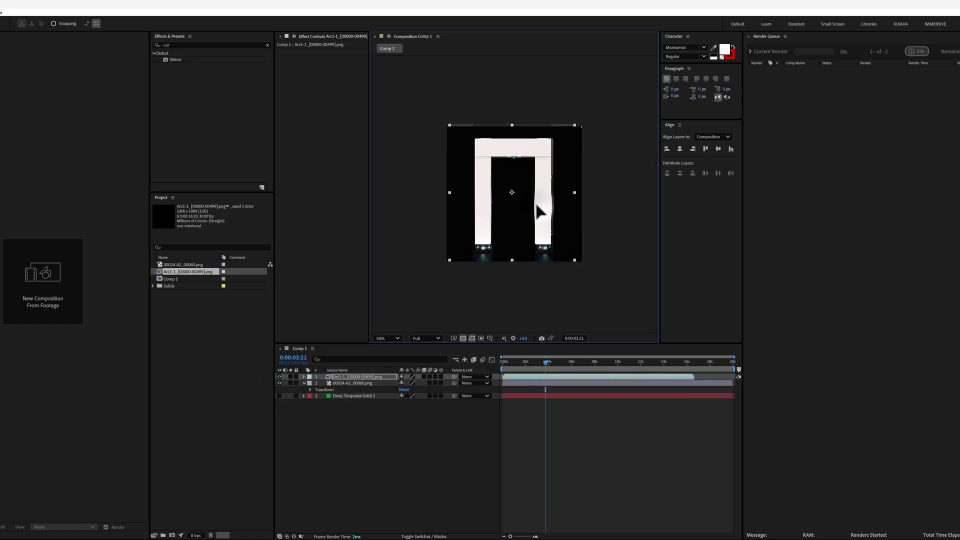
drag(576, 260, 578, 263)
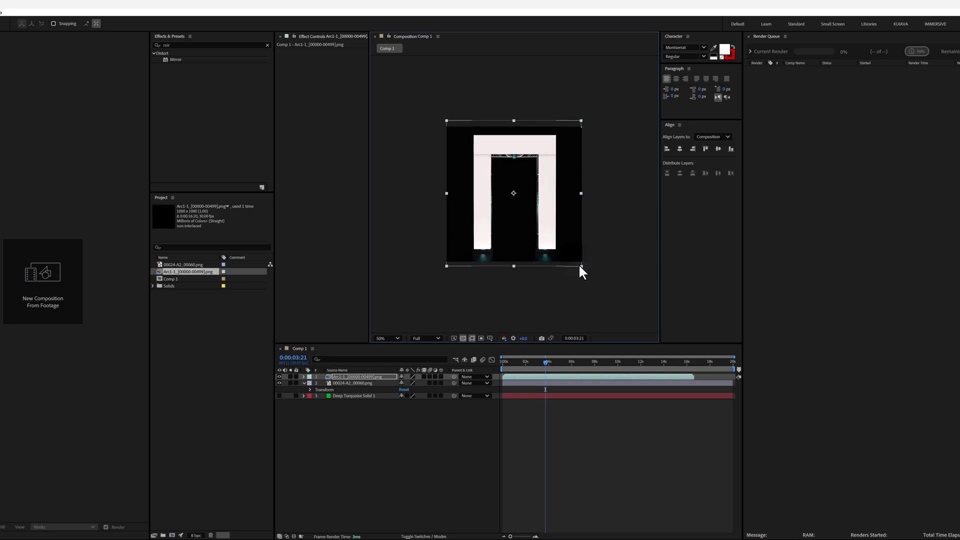
- Set the white arch layer to Stencil Alpha, then scrub and preview the cyan arch reveal
right_click(555, 234)
mouse_move(611, 343)
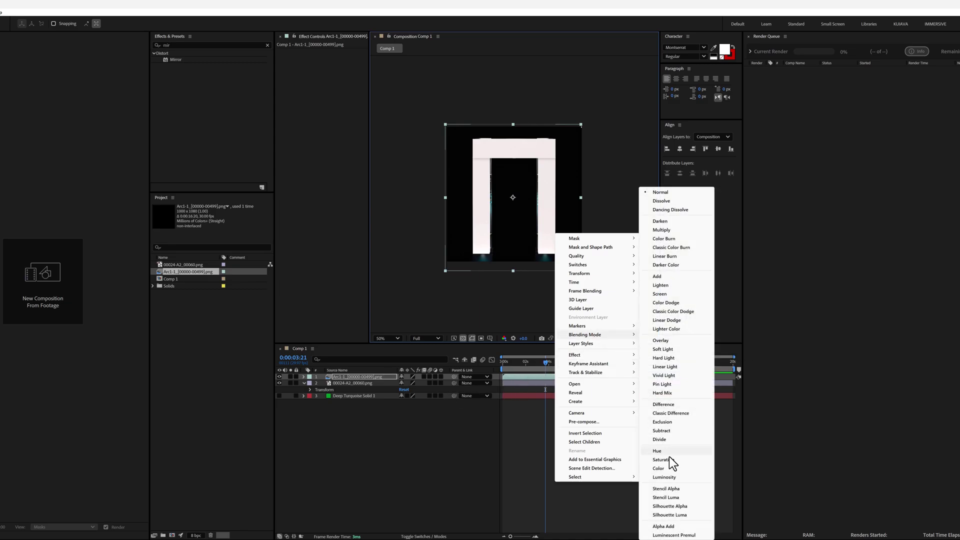
click(670, 489)
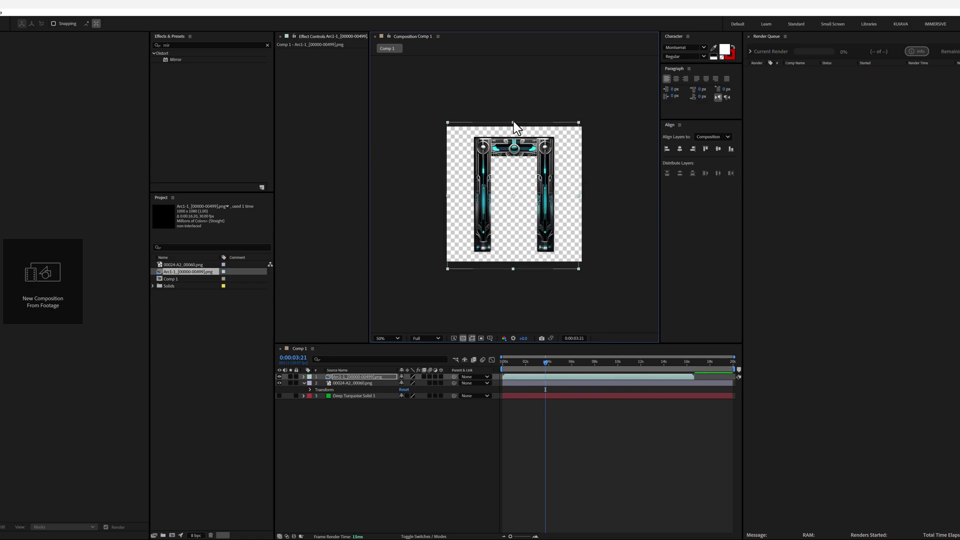
drag(503, 368, 689, 369)
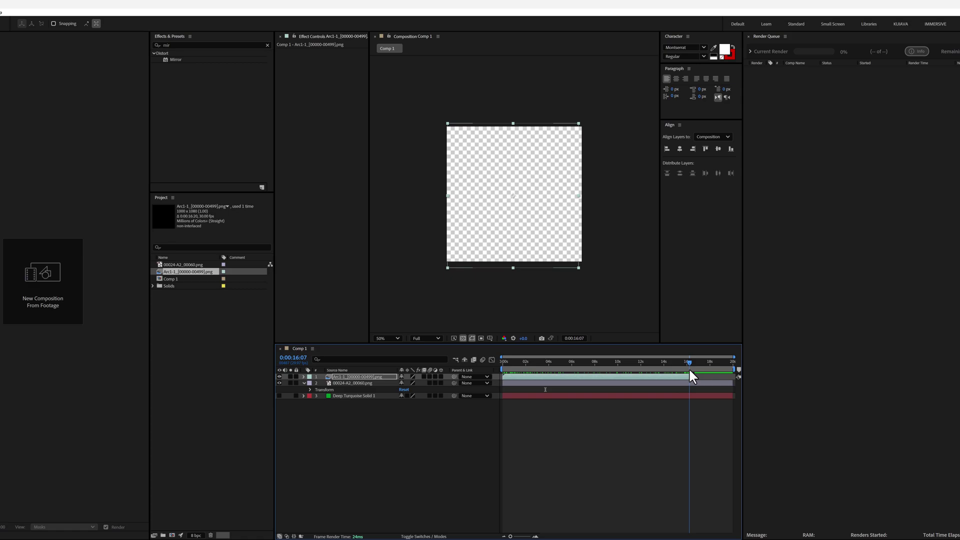
key(space)
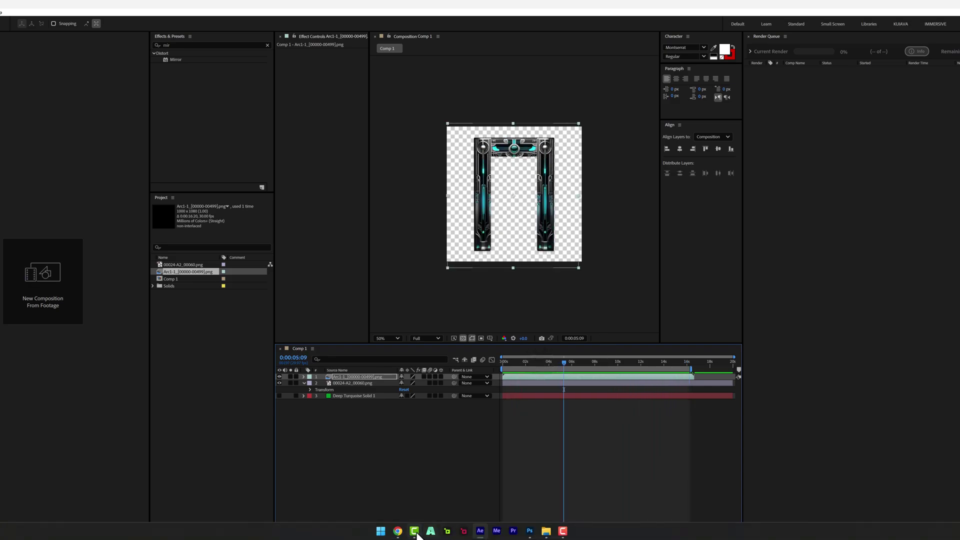
- Bring up the Video Mapping Store site and scroll through the Projection Mapping Textures grid
click(398, 531)
click(376, 8)
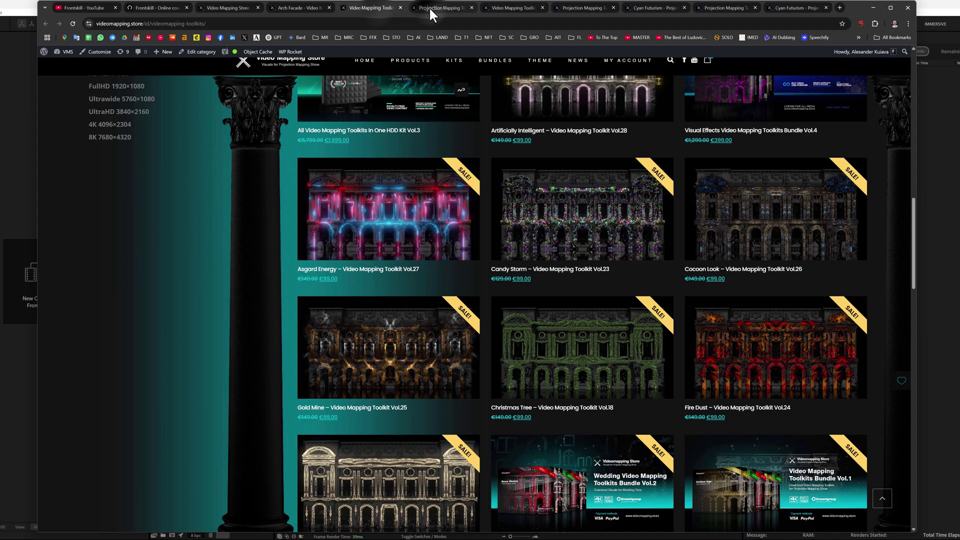
click(429, 9)
scroll(606, 257, down, 1)
scroll(650, 210, down, 8)
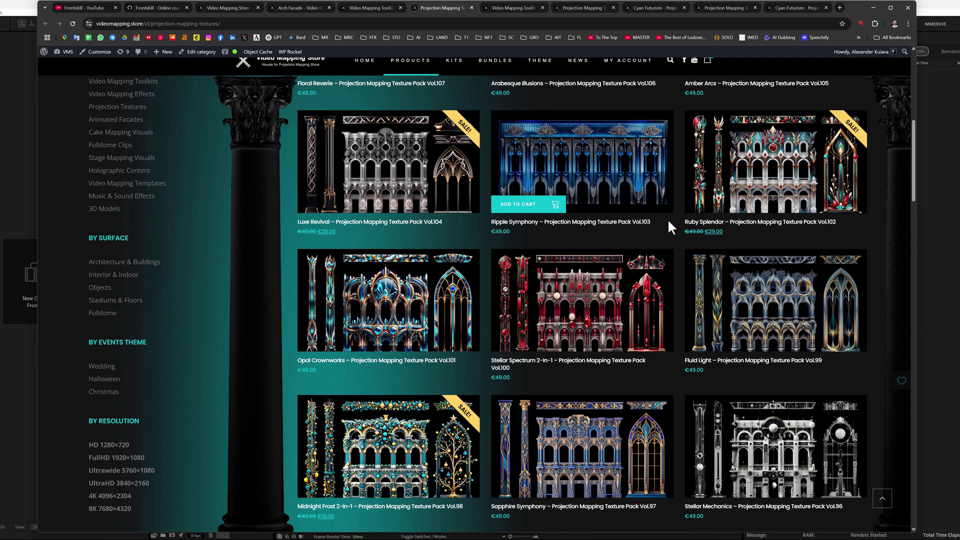
scroll(668, 223, down, 6)
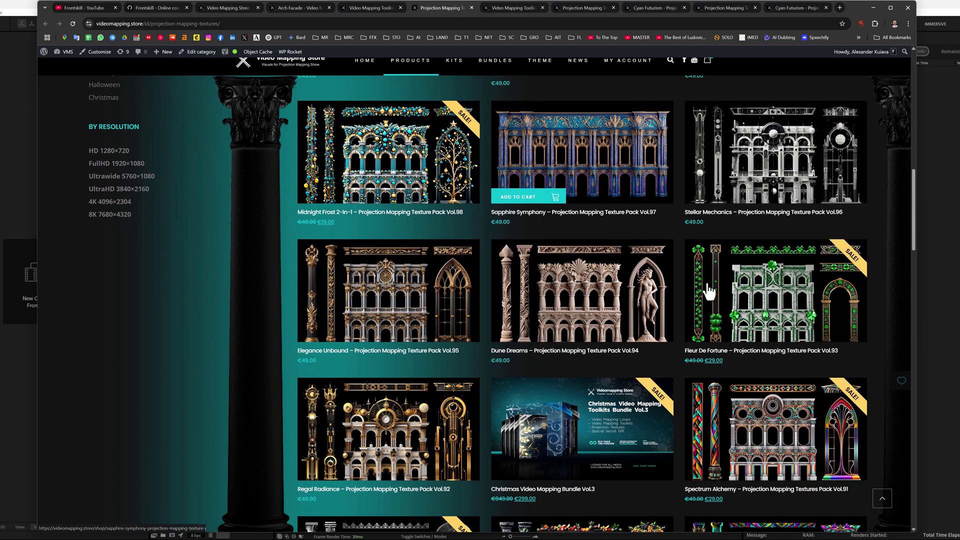
scroll(650, 260, down, 3)
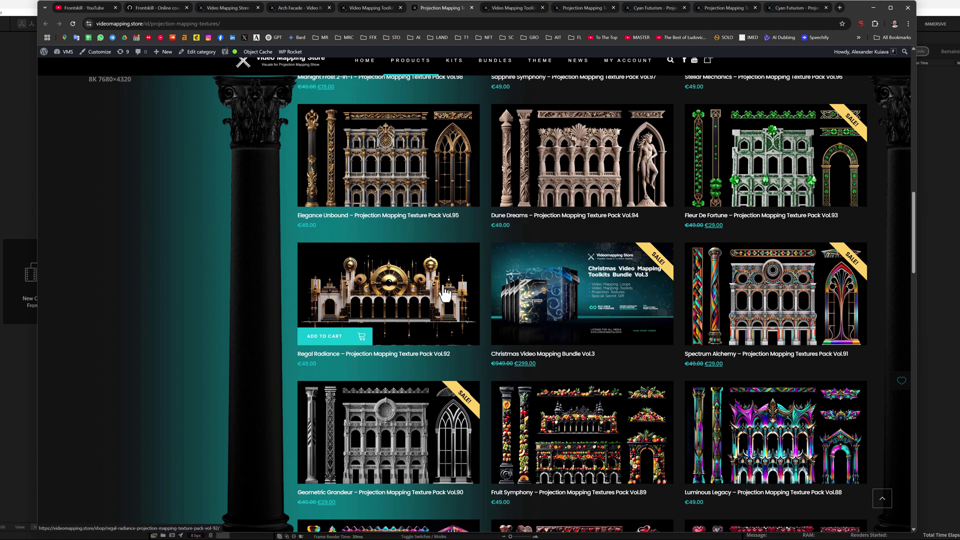
scroll(592, 275, down, 2)
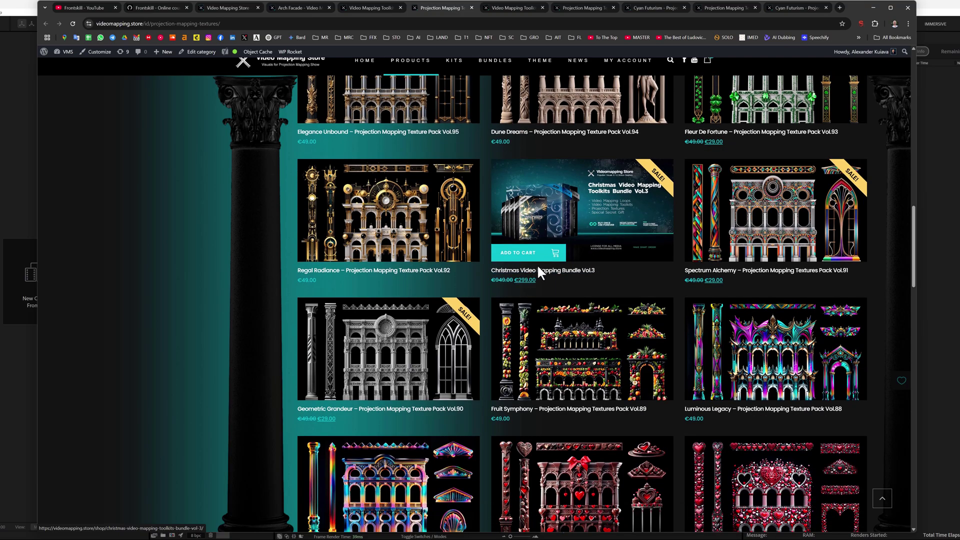
- Compare the Video Mapping Toolkits and Projection Mapping Textures catalogues, scrolling each product grid
click(371, 9)
scroll(645, 274, up, 4)
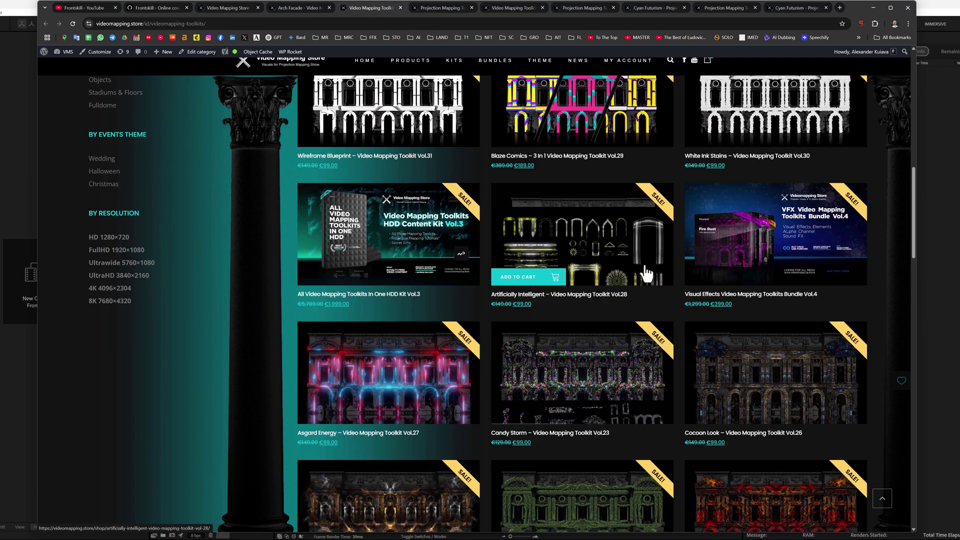
click(440, 8)
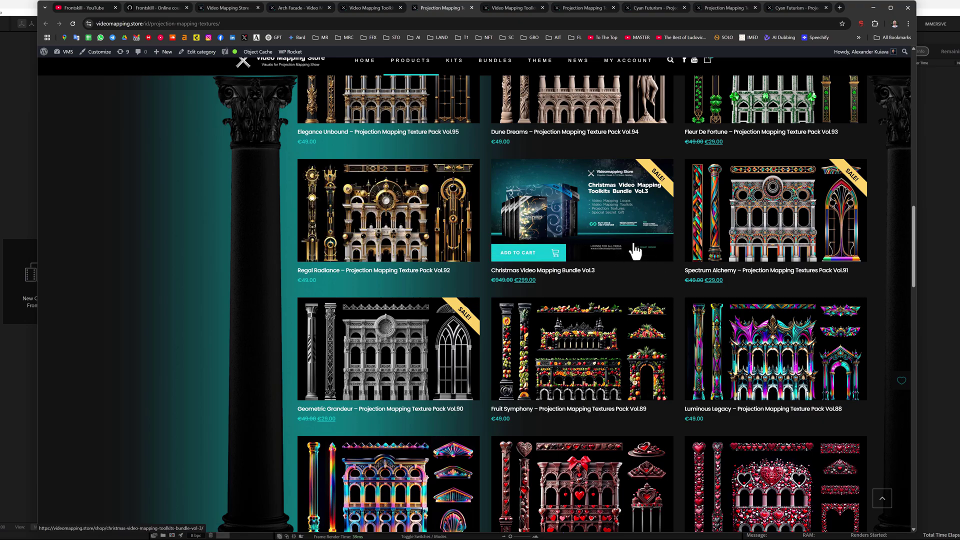
scroll(635, 251, down, 10)
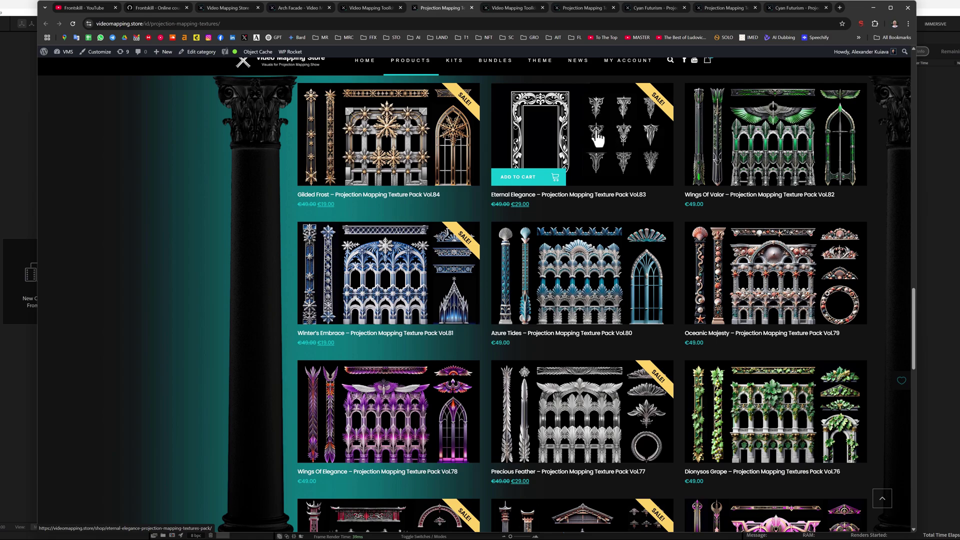
click(370, 8)
scroll(418, 240, down, 3)
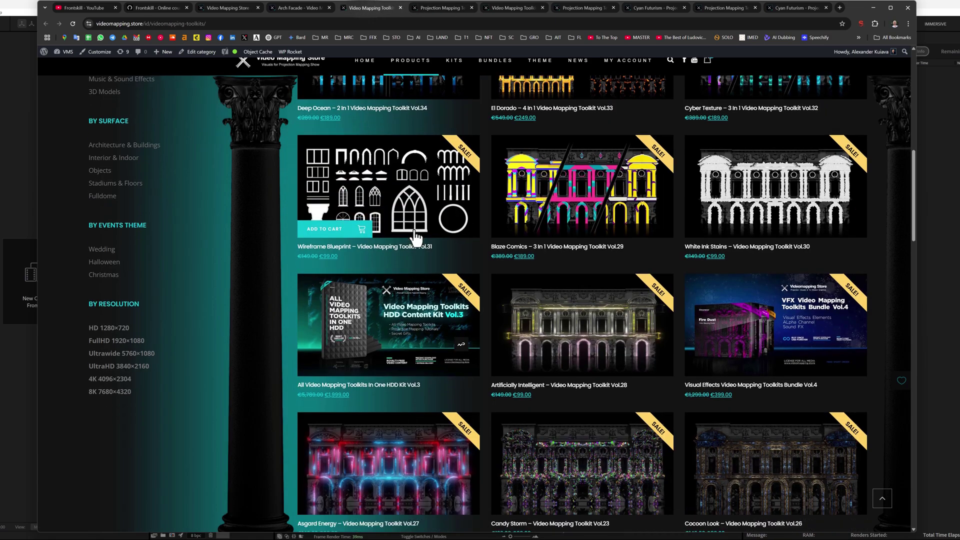
scroll(771, 242, up, 3)
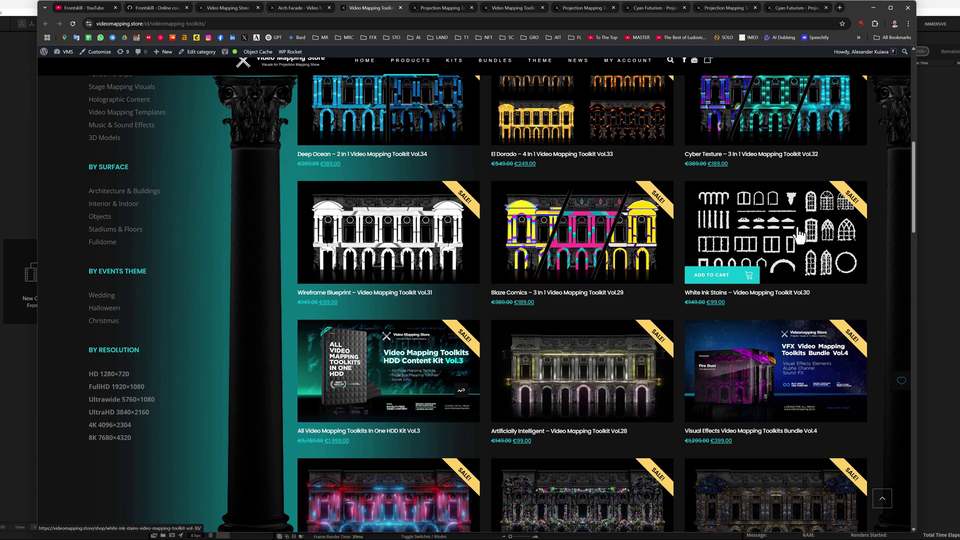
scroll(697, 279, down, 15)
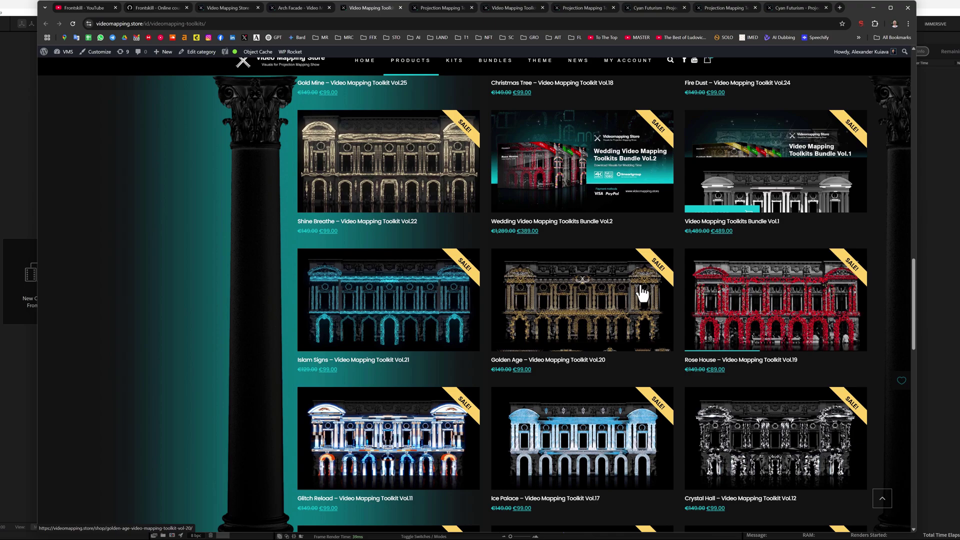
mouse_move(590, 310)
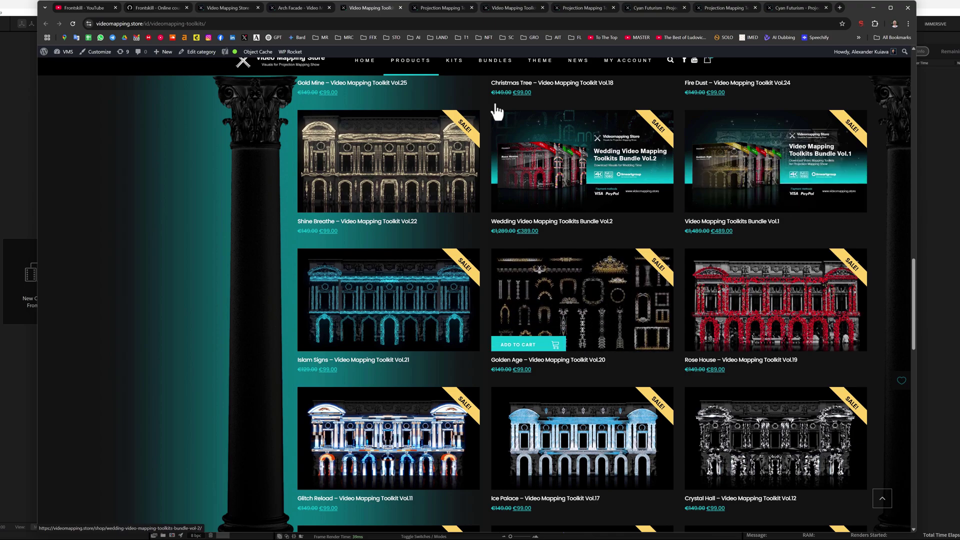
click(436, 10)
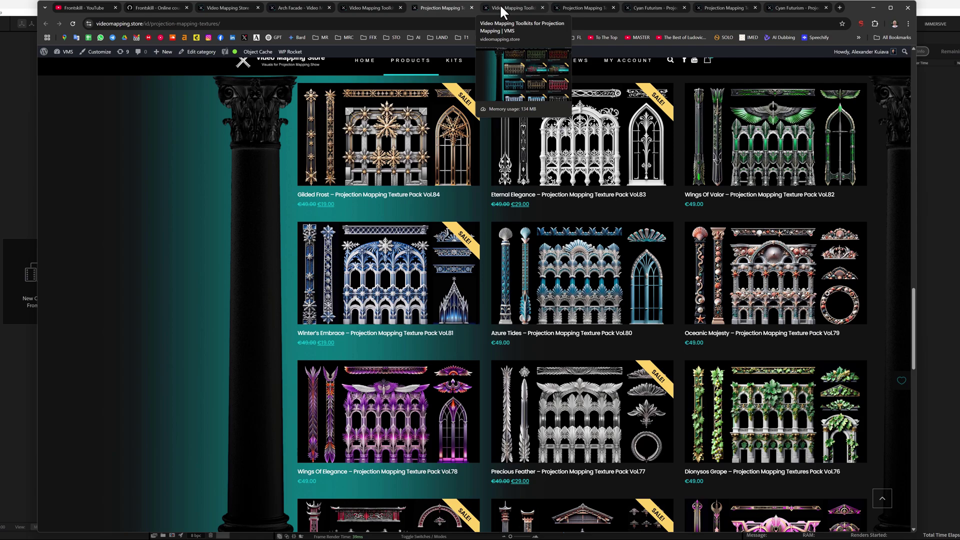
scroll(653, 239, down, 3)
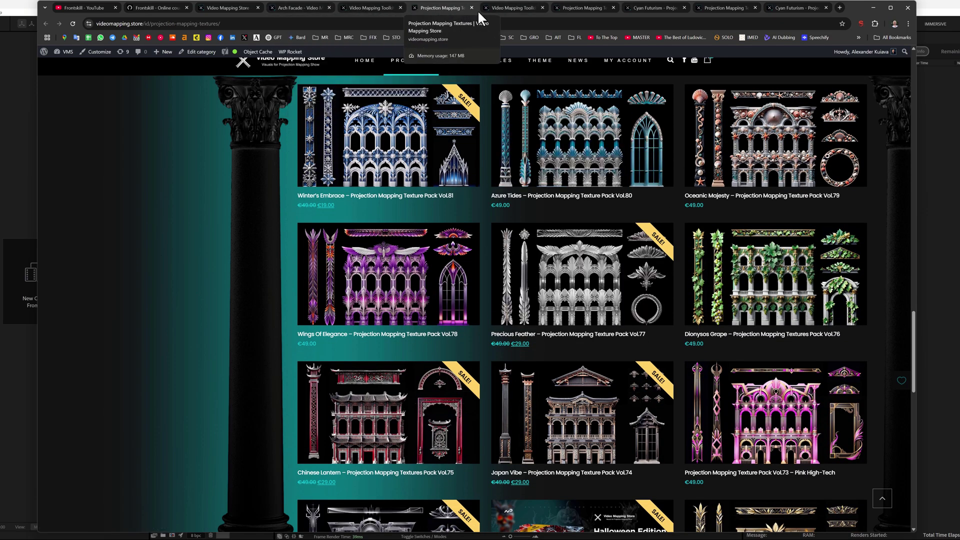
click(361, 8)
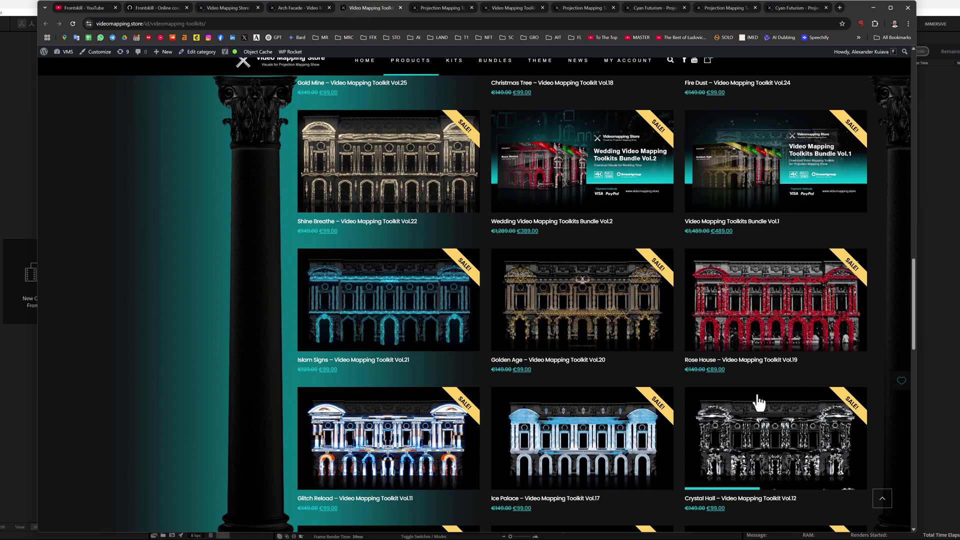
scroll(620, 325, down, 3)
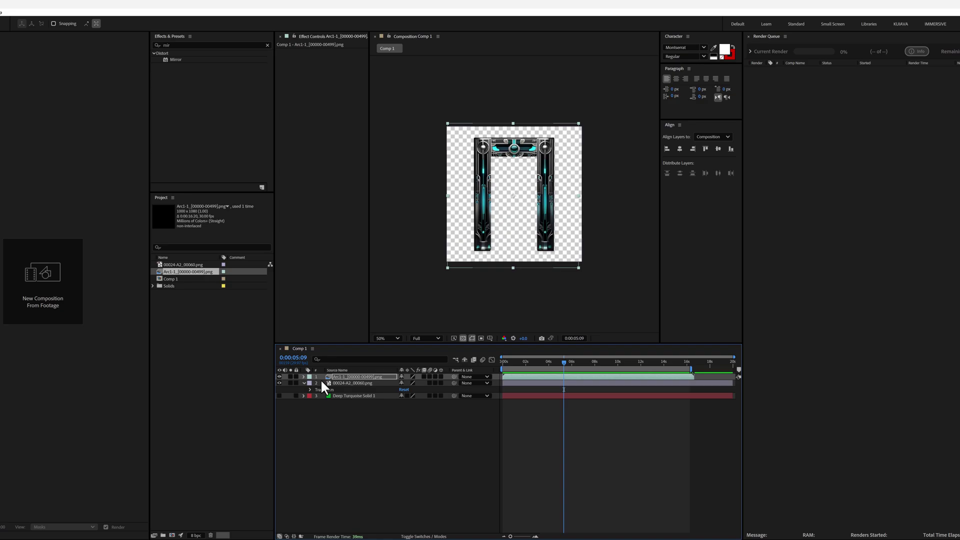
- Import the Element 2 PNG sequence from the Process M2 (D:) drive as Comp 1's top layer
right_click(208, 324)
mouse_move(249, 365)
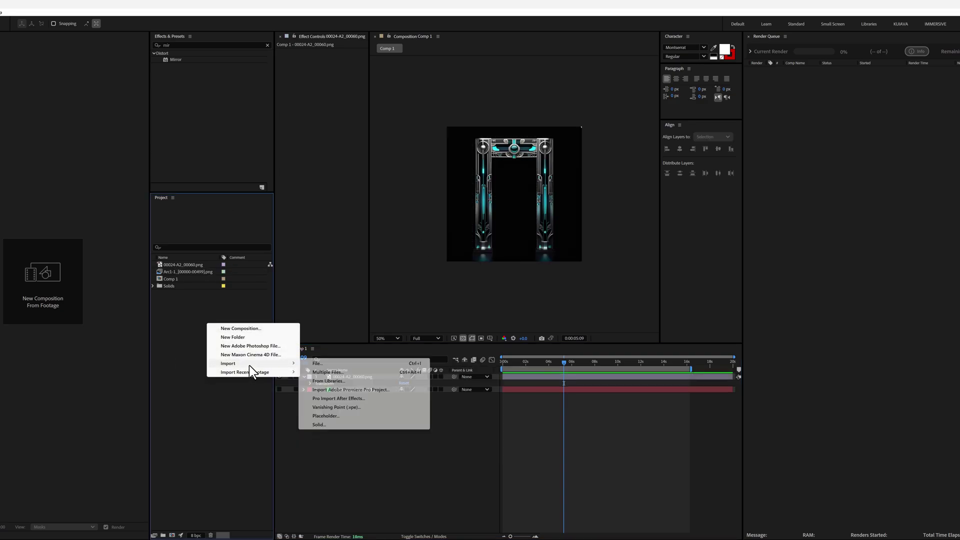
click(319, 361)
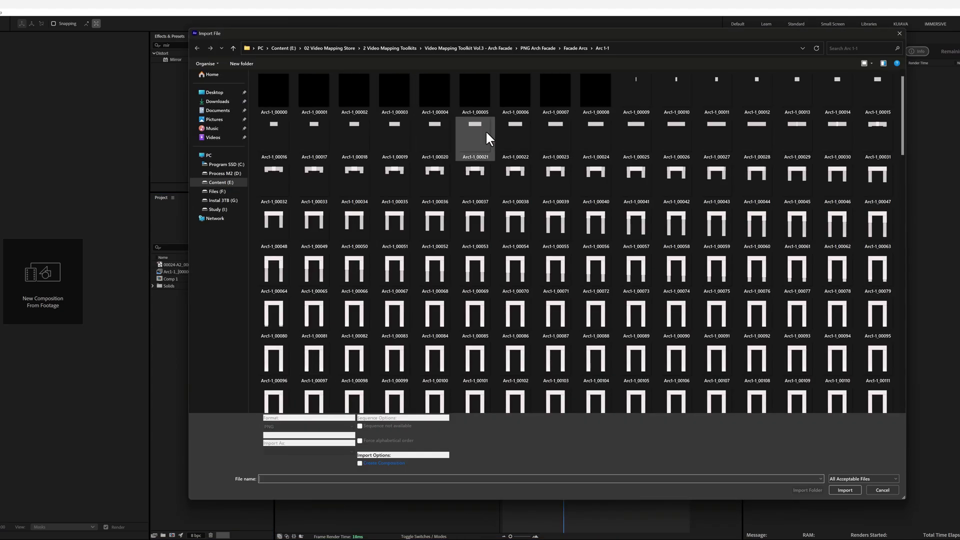
click(233, 174)
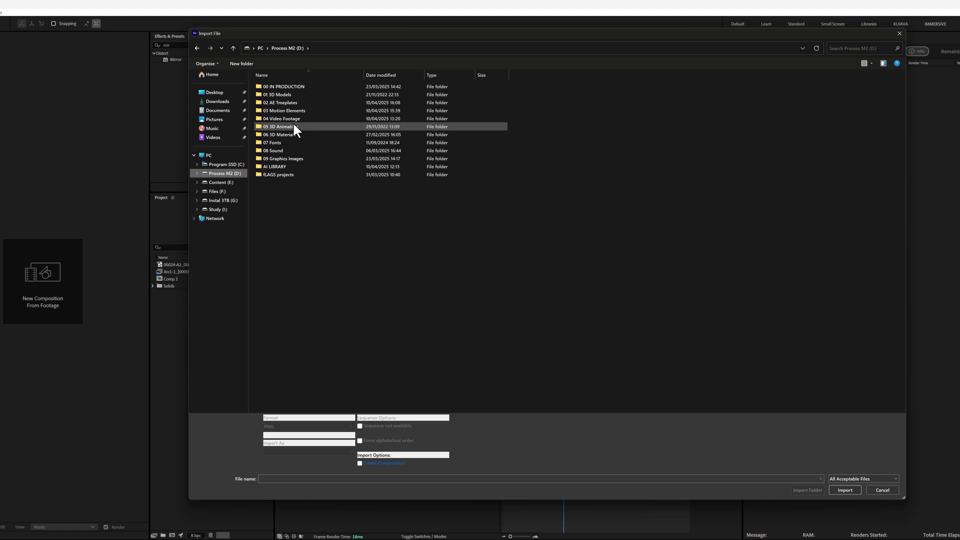
double_click(290, 85)
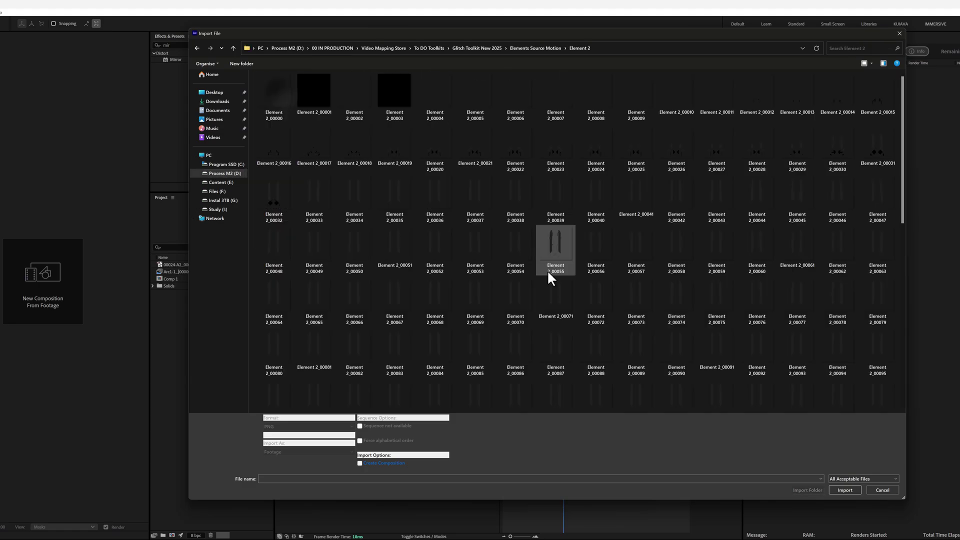
double_click(550, 275)
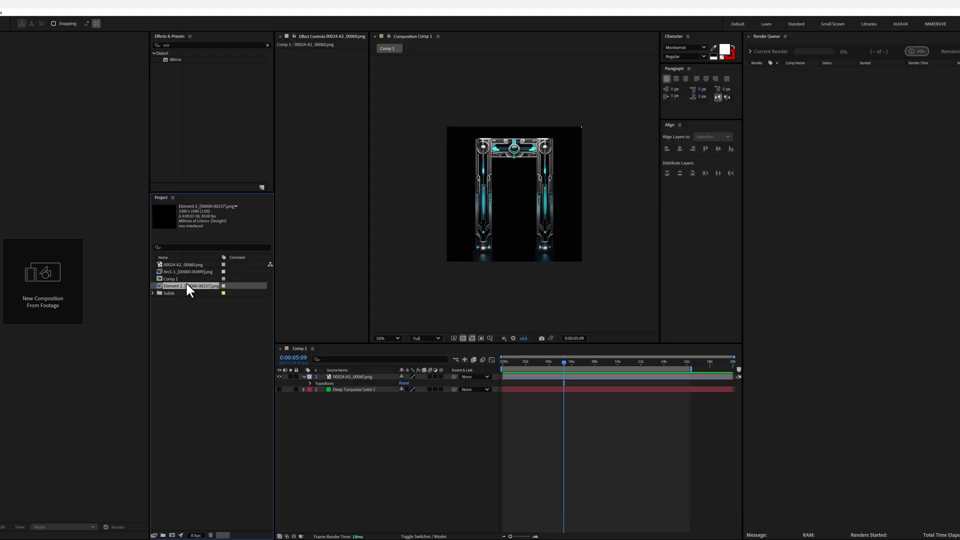
drag(187, 284, 515, 194)
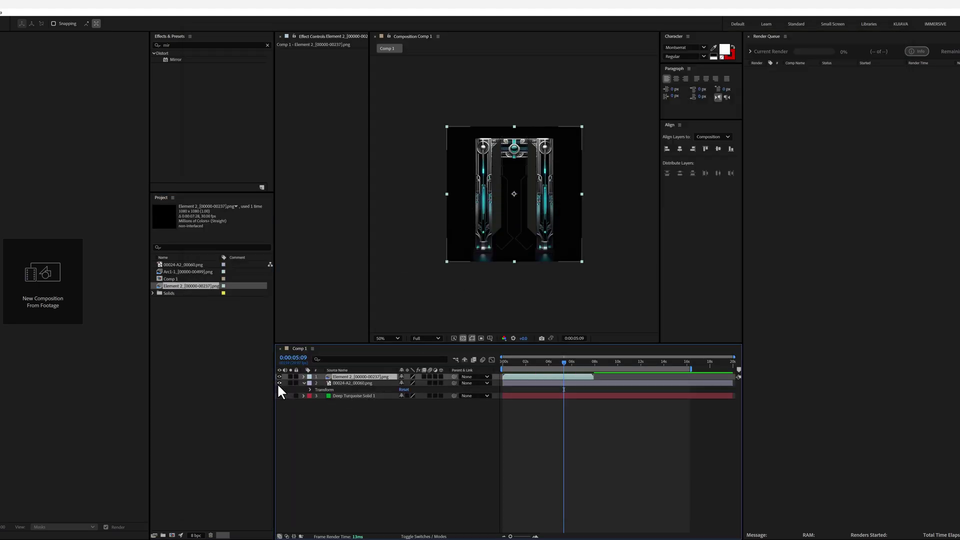
- Hide the lower layers, end the work area at 0:00:07:24, and preview Element 2
drag(279, 383, 279, 396)
mouse_move(523, 365)
mouse_down()
mouse_move(500, 365)
mouse_move(523, 367)
mouse_up()
click(592, 362)
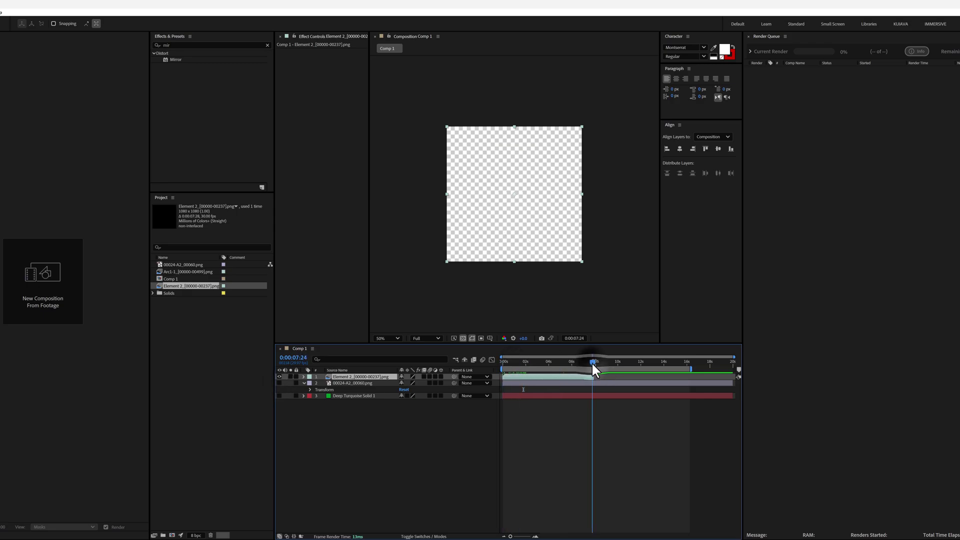
key(n)
key(space)
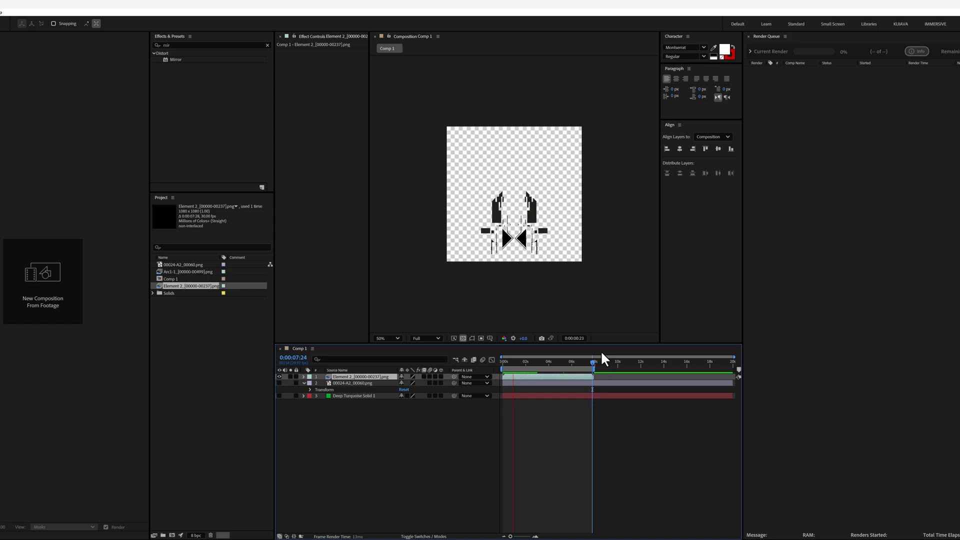
- Apply Mirror to Element 2 with reflection center 443,547 and shift it slightly right
scroll(527, 223, up, 2)
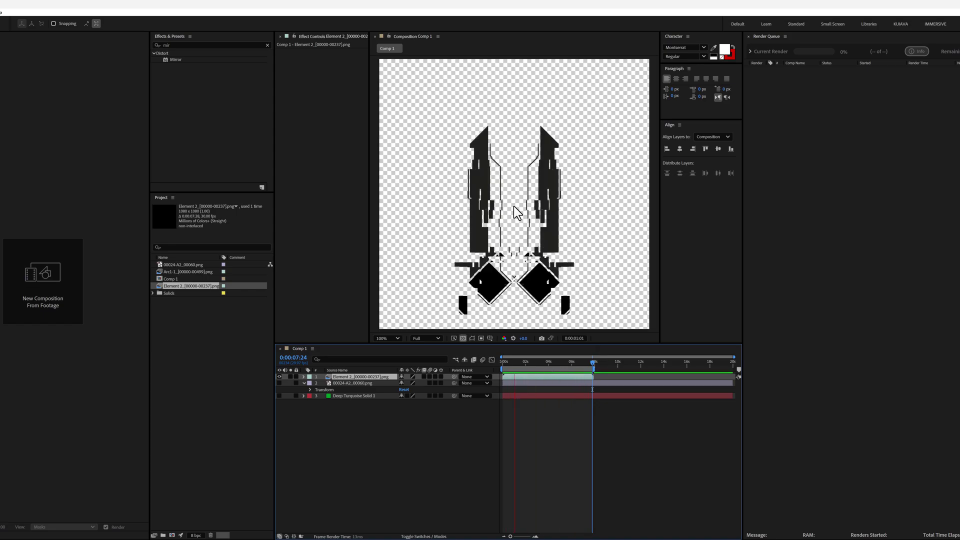
drag(175, 60, 336, 64)
drag(514, 194, 489, 195)
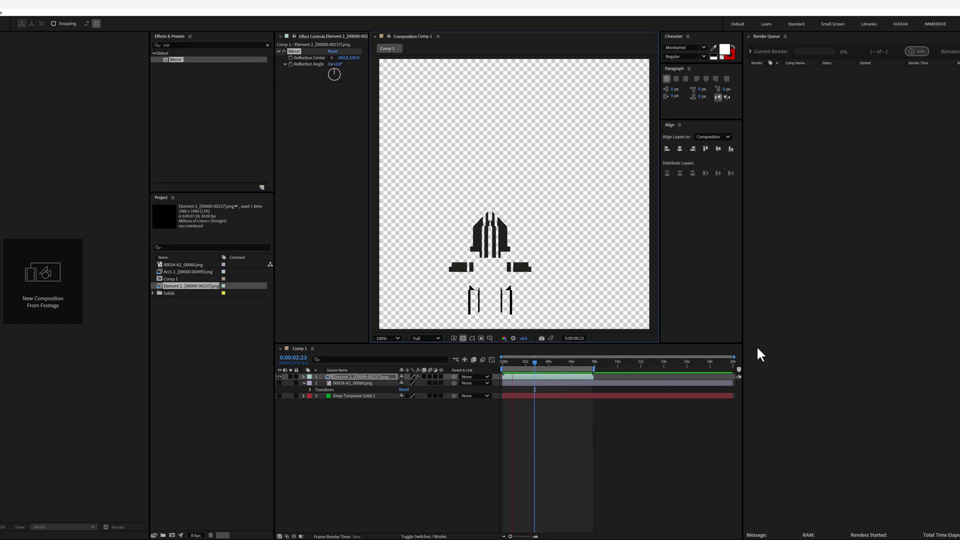
drag(500, 245, 524, 250)
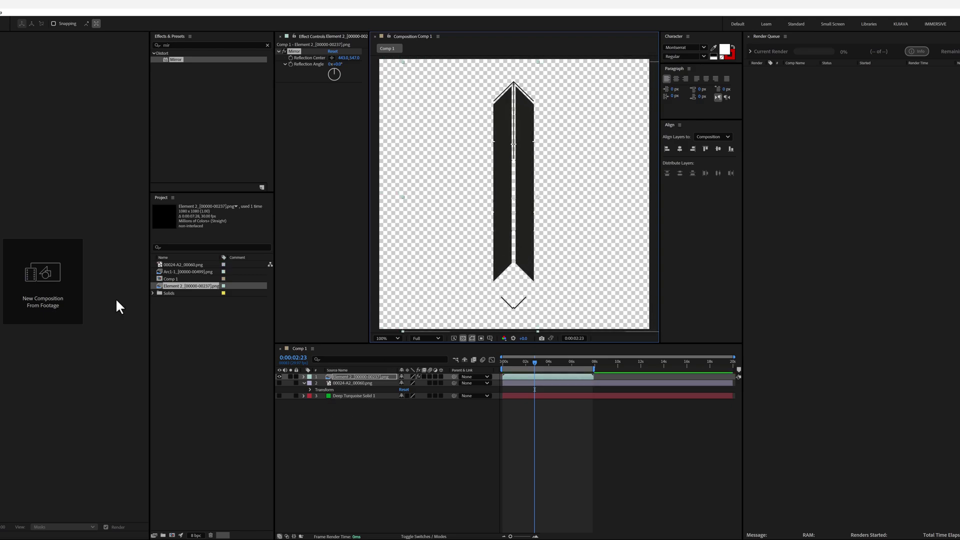
- Find and preview the column image in the Cyan Futurism 02 Columns folder
right_click(201, 336)
mouse_move(241, 375)
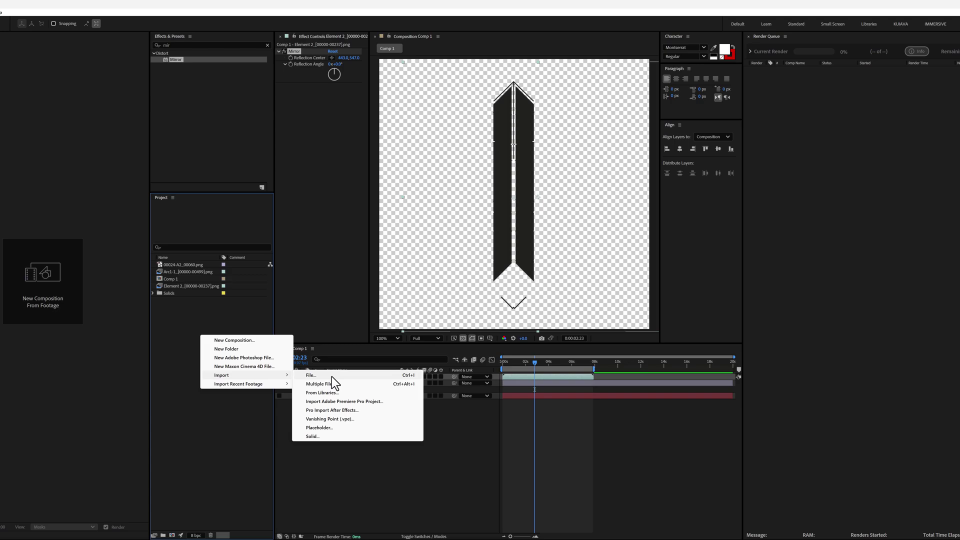
click(484, 465)
key(alt+Tab)
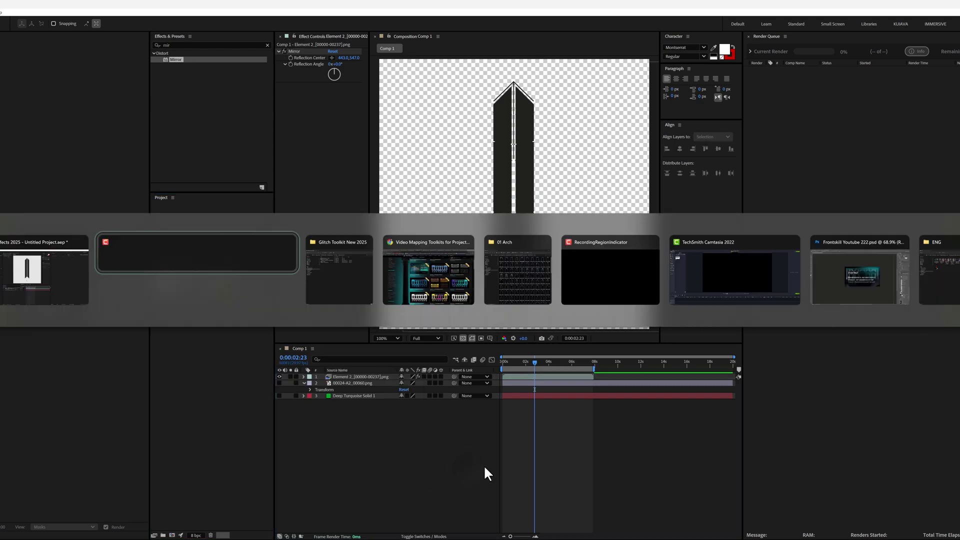
click(537, 297)
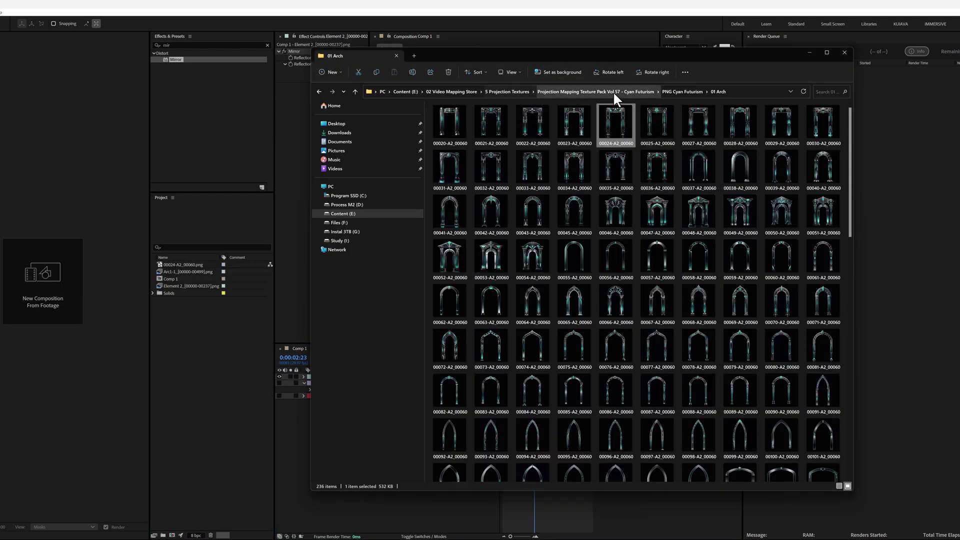
click(680, 92)
double_click(488, 138)
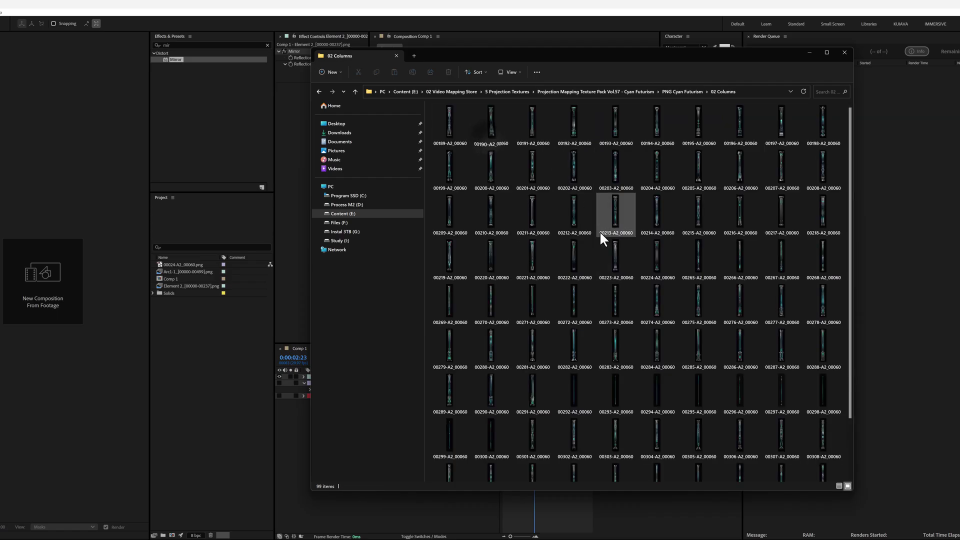
double_click(603, 230)
key(Escape)
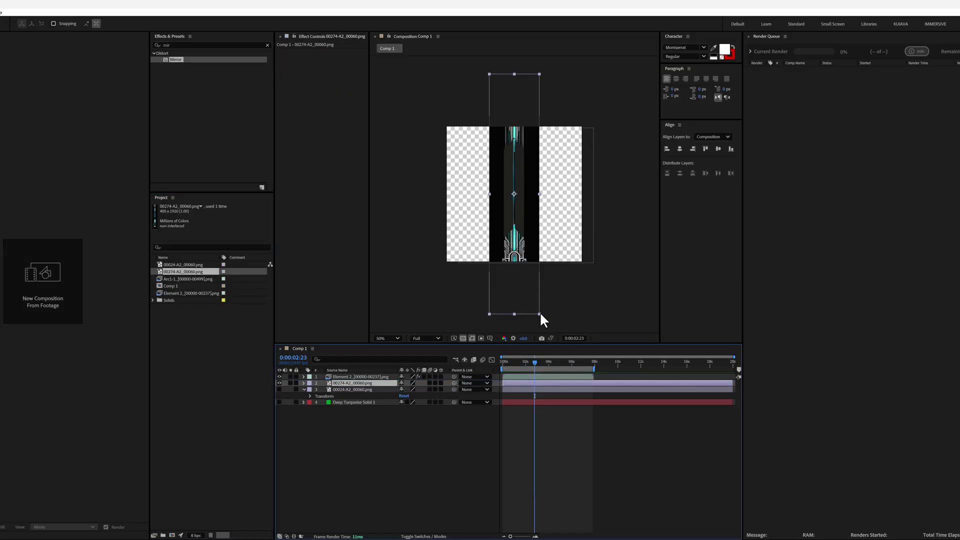
- Set Element 2's blending mode to Stencil Alpha and scrub to check the reveal
click(544, 375)
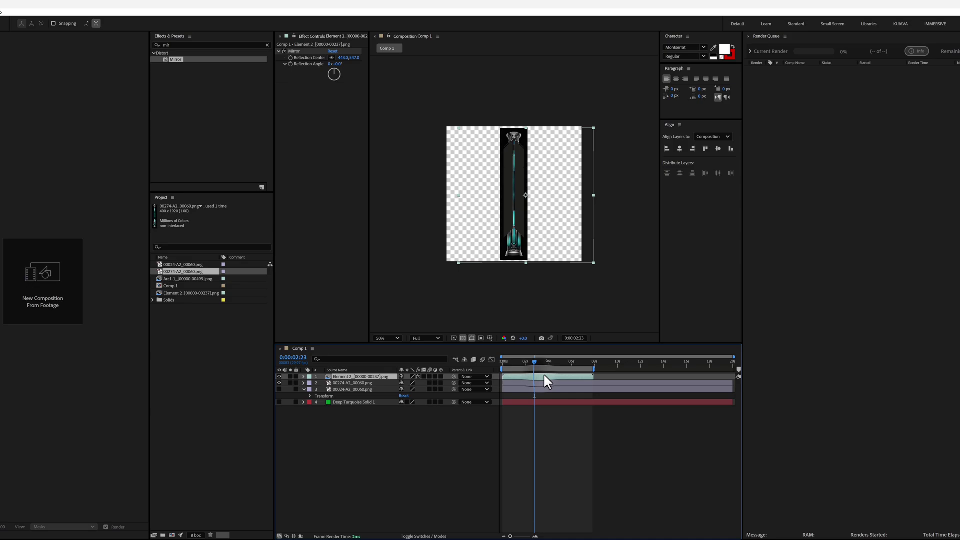
right_click(544, 376)
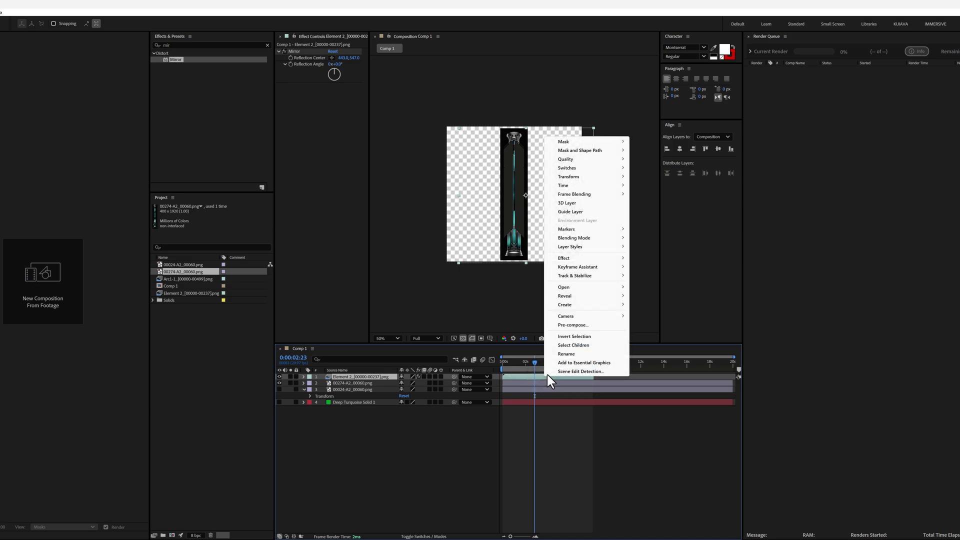
mouse_move(594, 244)
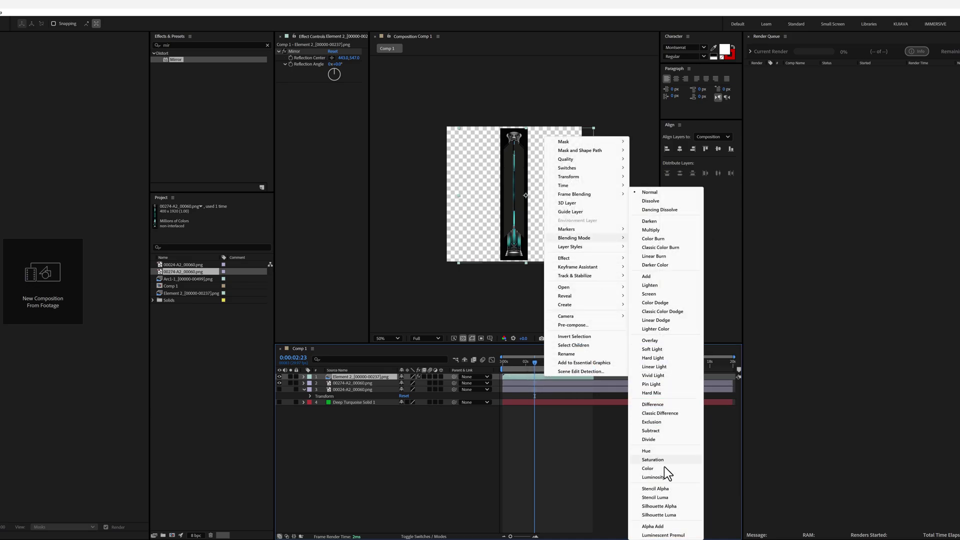
click(656, 489)
scroll(533, 179, up, 3)
scroll(535, 188, down, 2)
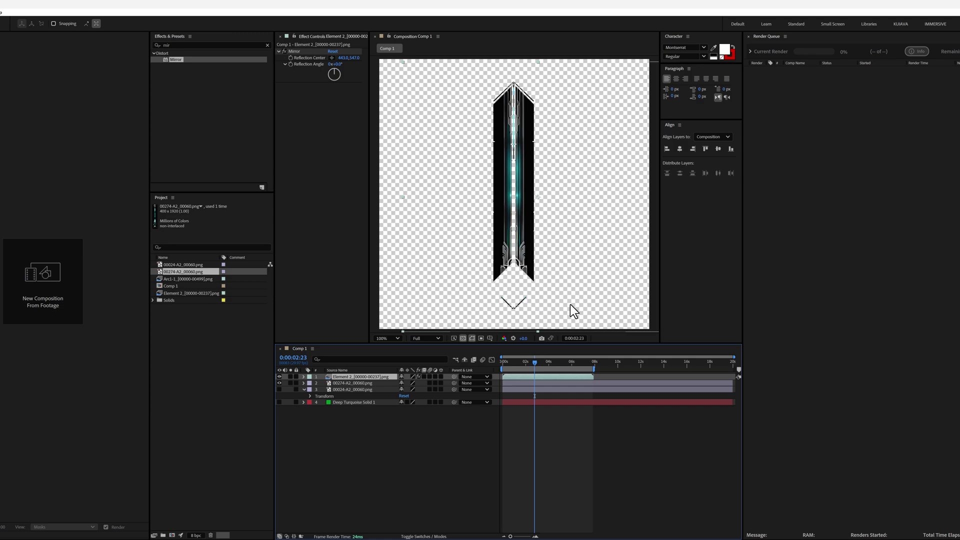
drag(517, 363, 538, 358)
- Import the Element 10 PNG sequence from its folder
key(space)
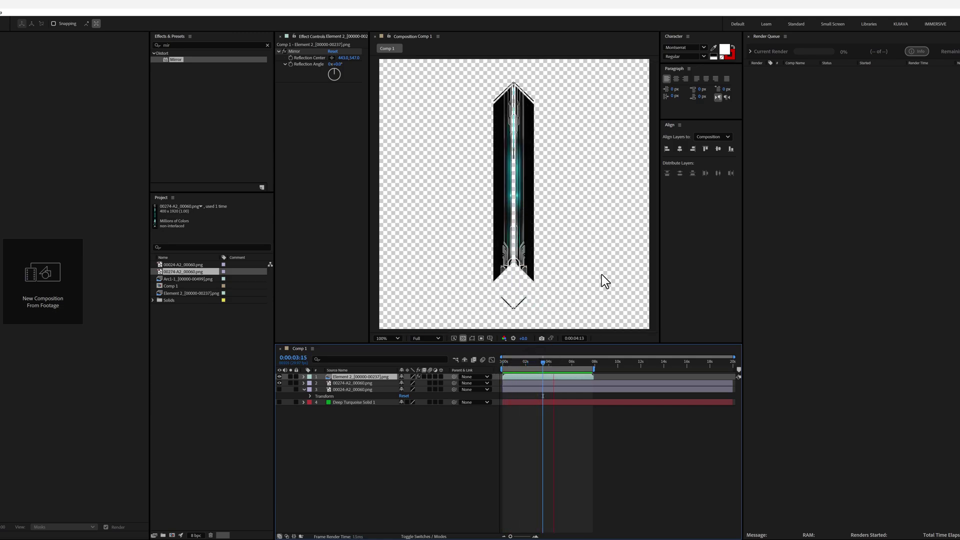
double_click(193, 359)
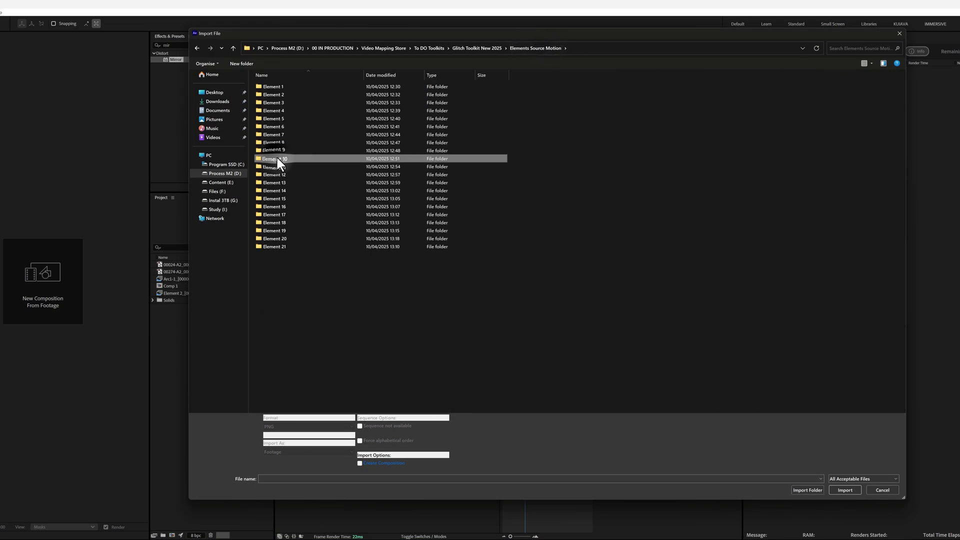
double_click(276, 155)
scroll(485, 295, down, 2)
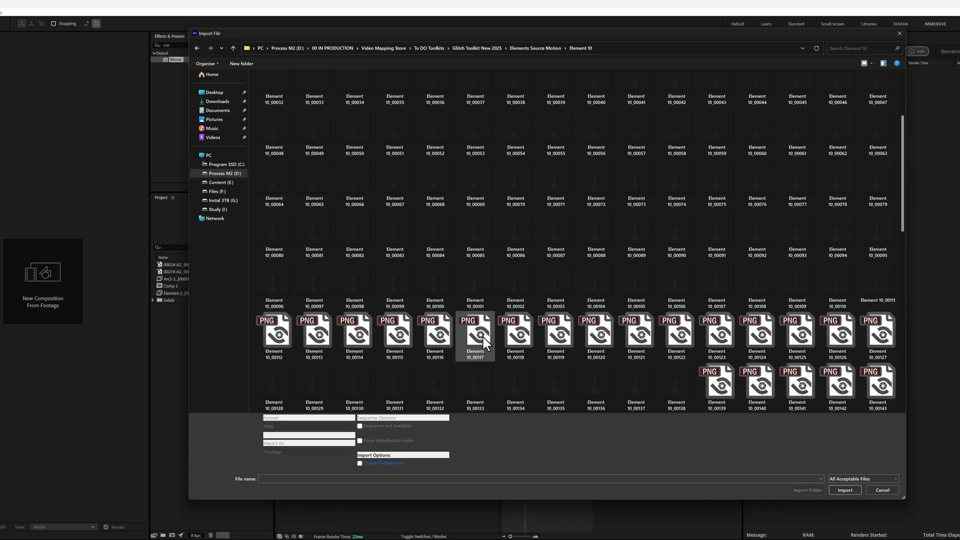
scroll(364, 132, up, 2)
double_click(274, 86)
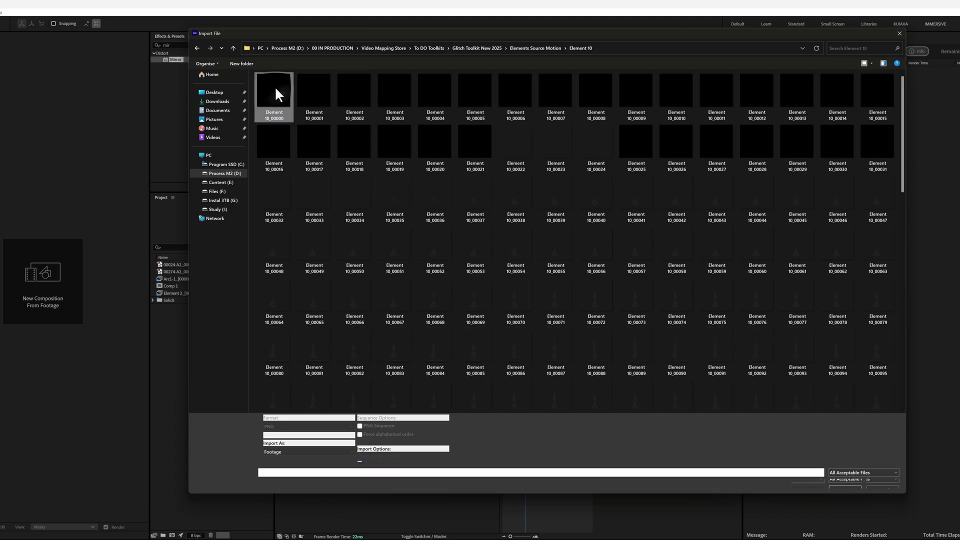
key(alt+Tab)
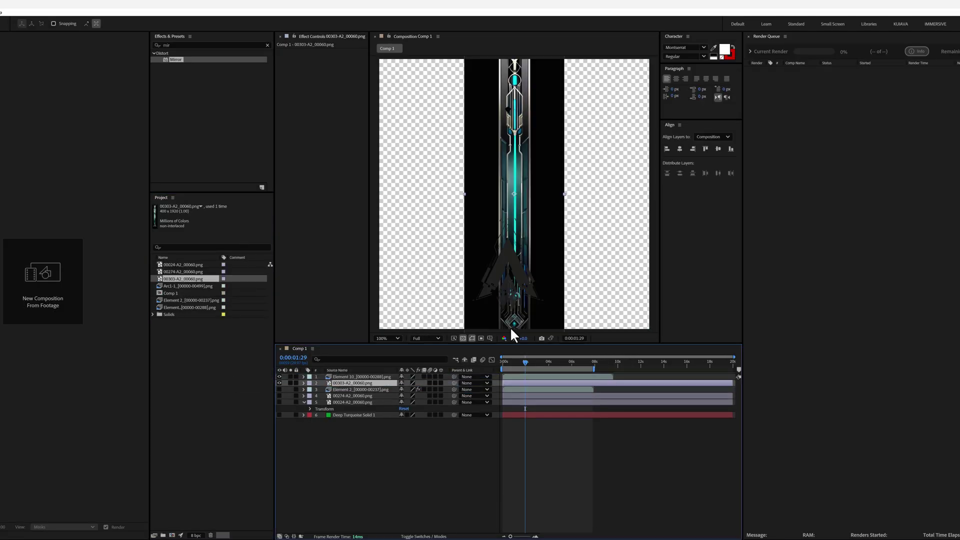
- Set Element 10 to Stencil Alpha over the 00303-A2_00060.png column layer
right_click(517, 269)
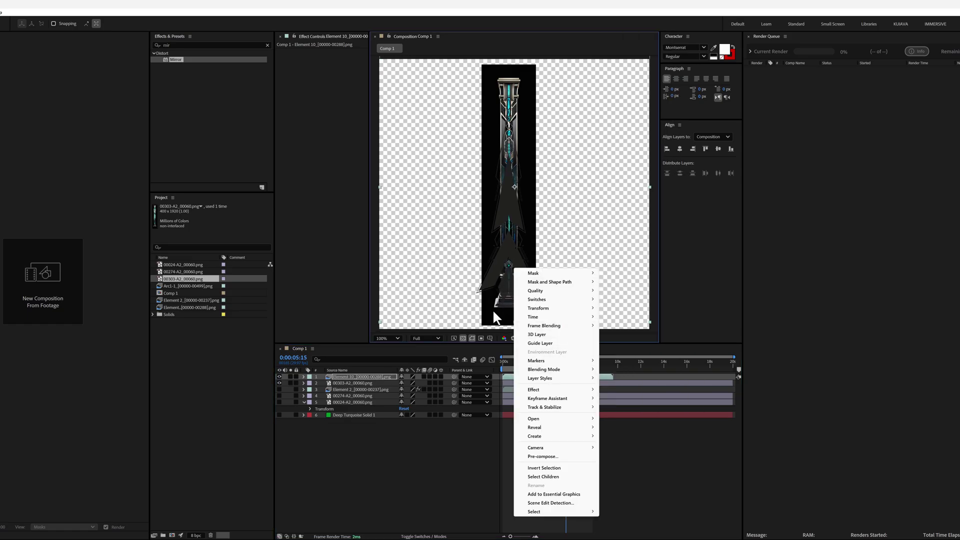
click(386, 425)
click(279, 376)
click(362, 383)
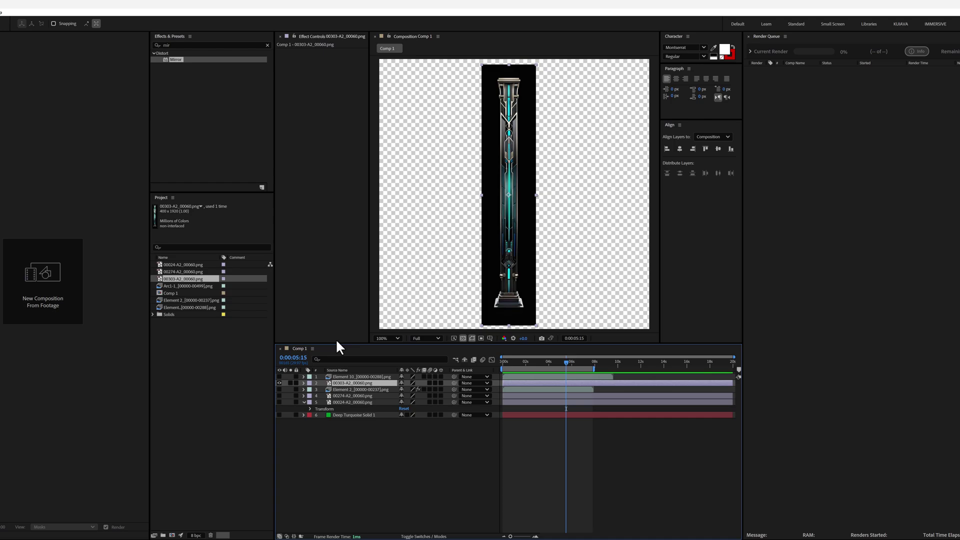
click(361, 376)
click(279, 377)
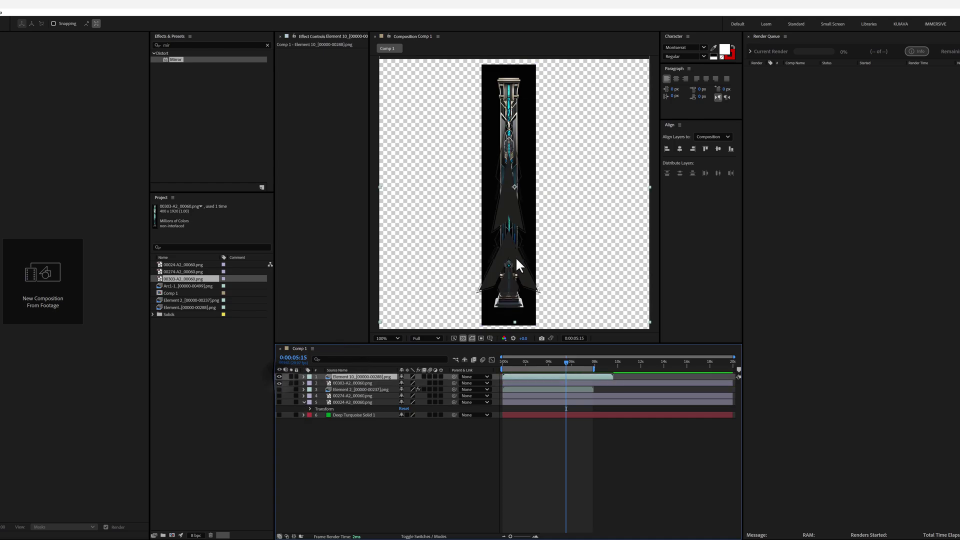
right_click(514, 267)
mouse_move(560, 366)
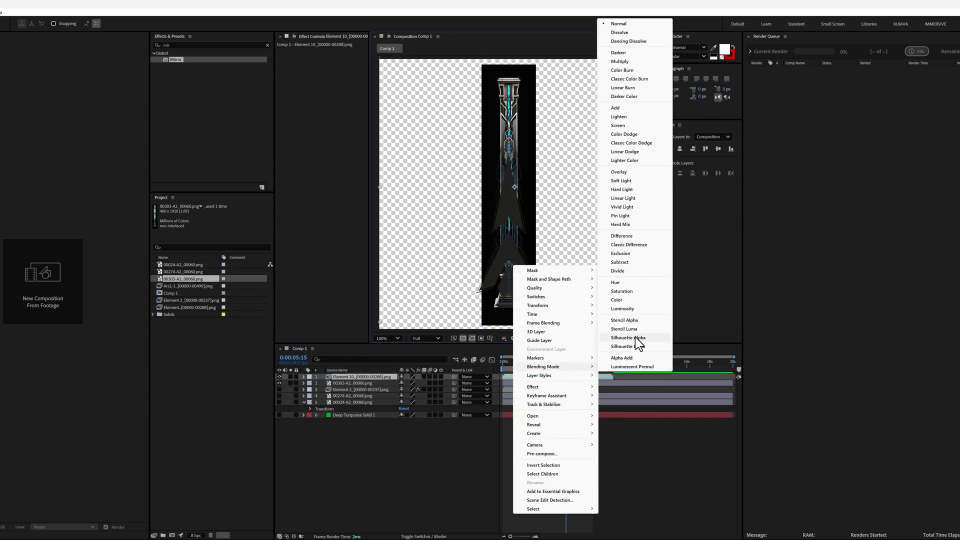
click(646, 320)
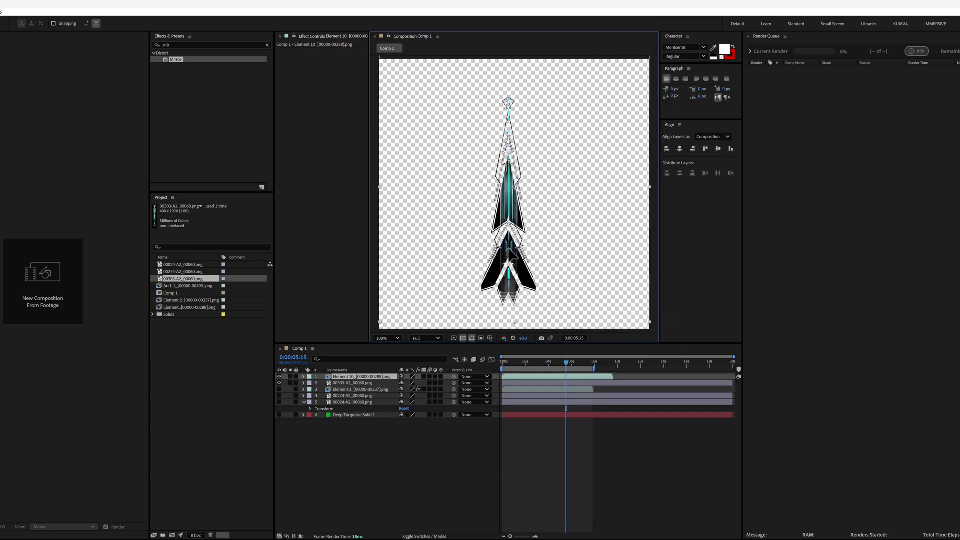
click(570, 383)
click(502, 358)
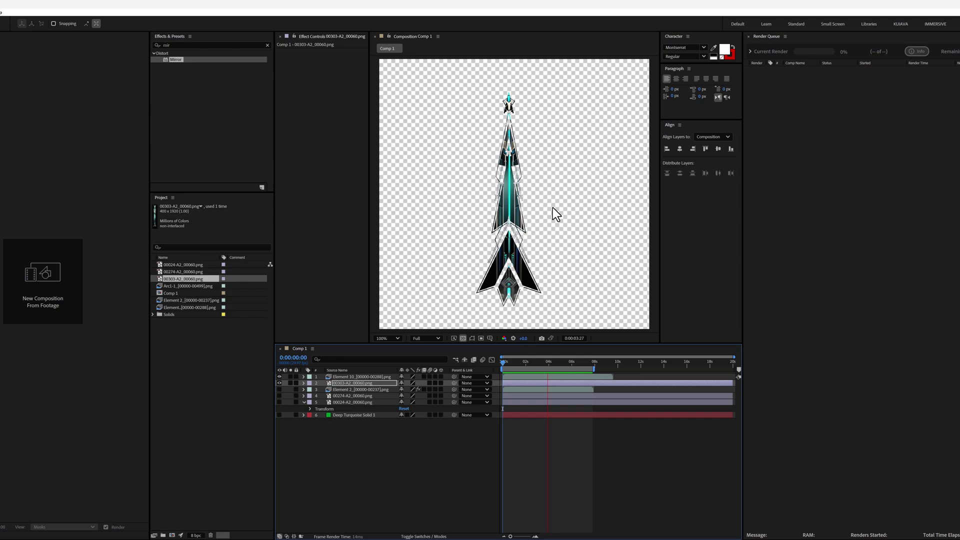
key(comma)
- Hide the 00303 column, move Element 2 second in the stack, and lower Element 10
drag(517, 361, 573, 363)
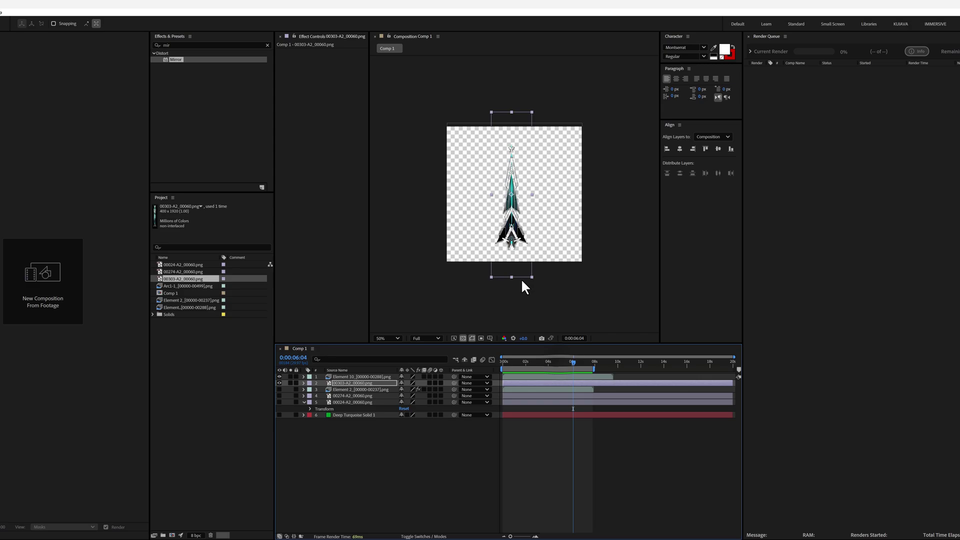
click(279, 383)
drag(533, 361, 548, 361)
drag(349, 389, 349, 379)
right_click(550, 134)
click(514, 232)
right_click(561, 125)
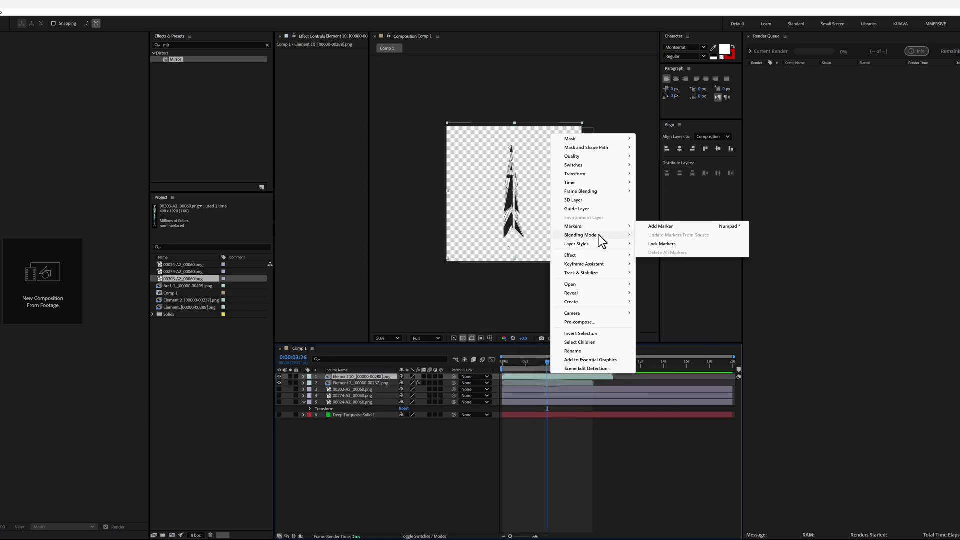
click(670, 223)
drag(526, 132, 517, 160)
- Shift Element 2's mirror centre to 501,547, shrink its bars, and nudge it upward
click(525, 383)
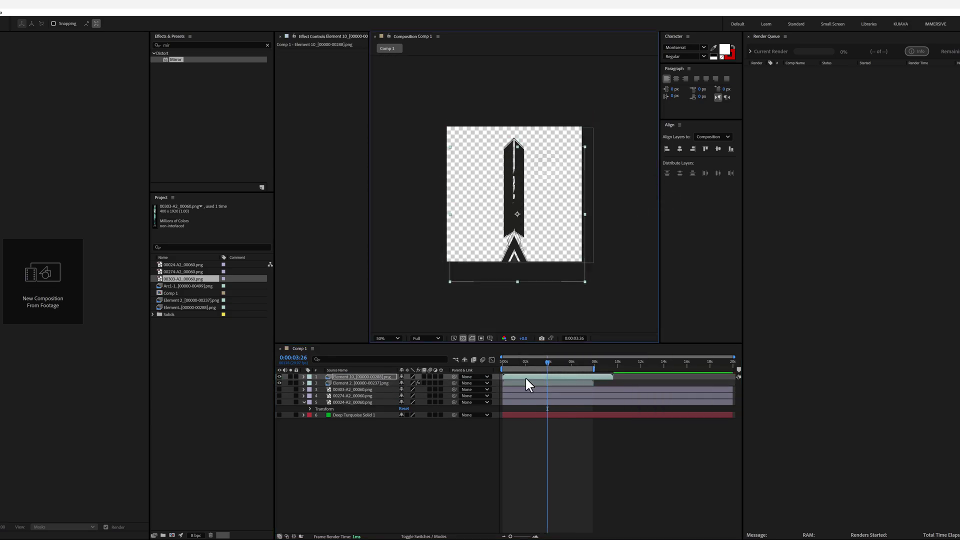
mouse_move(531, 211)
mouse_down()
mouse_move(540, 220)
mouse_move(542, 201)
mouse_up()
key(period)
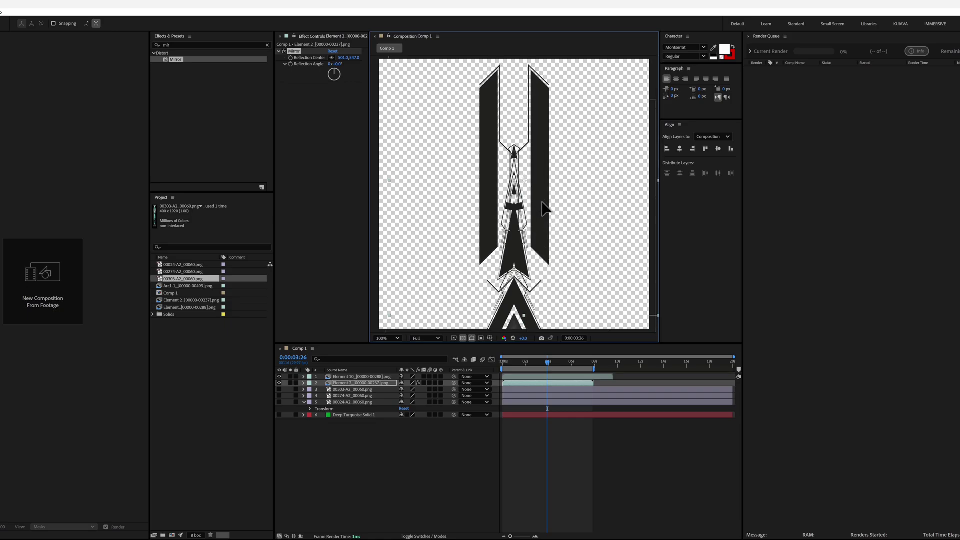
key(comma)
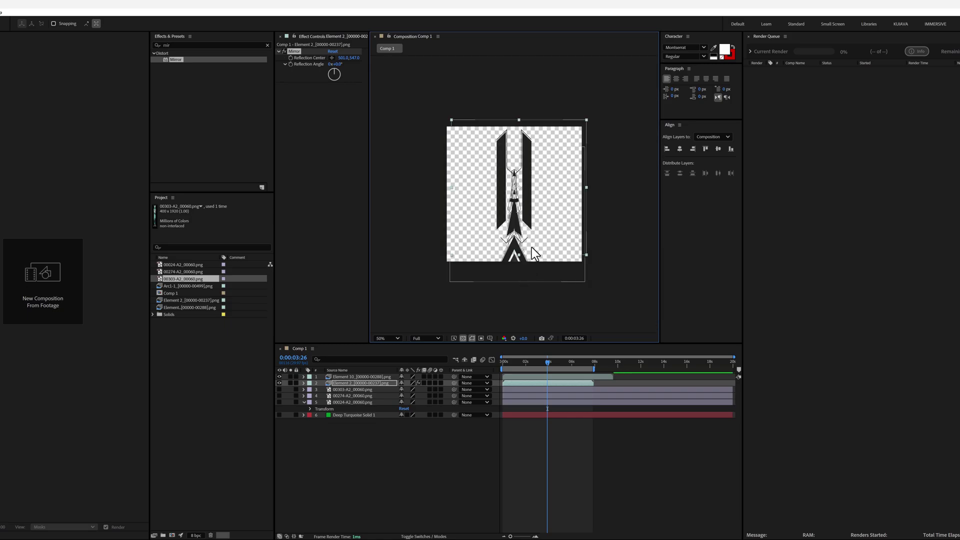
drag(586, 252, 575, 240)
drag(512, 198, 513, 194)
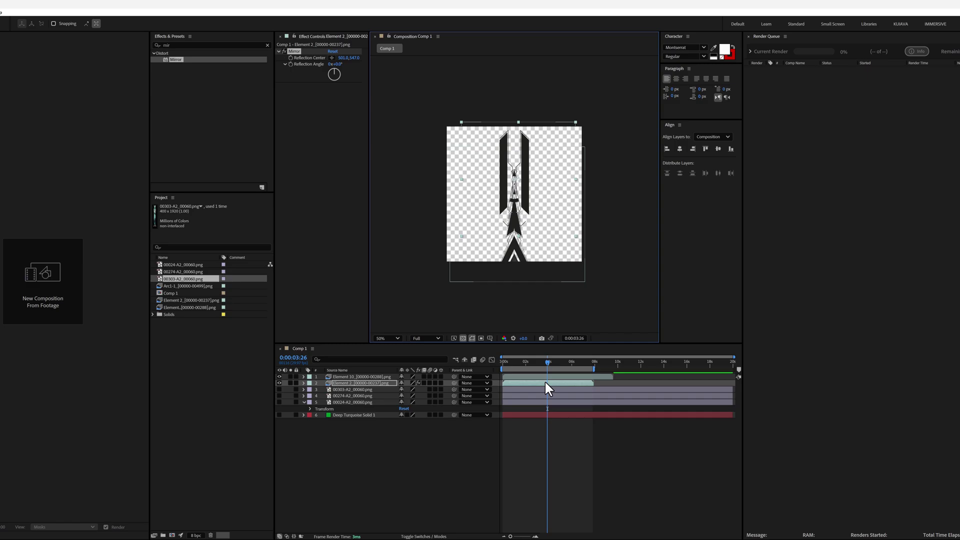
- Pre-compose Element 10 and Element 2 into Pre-comp 1
shift+click(578, 268)
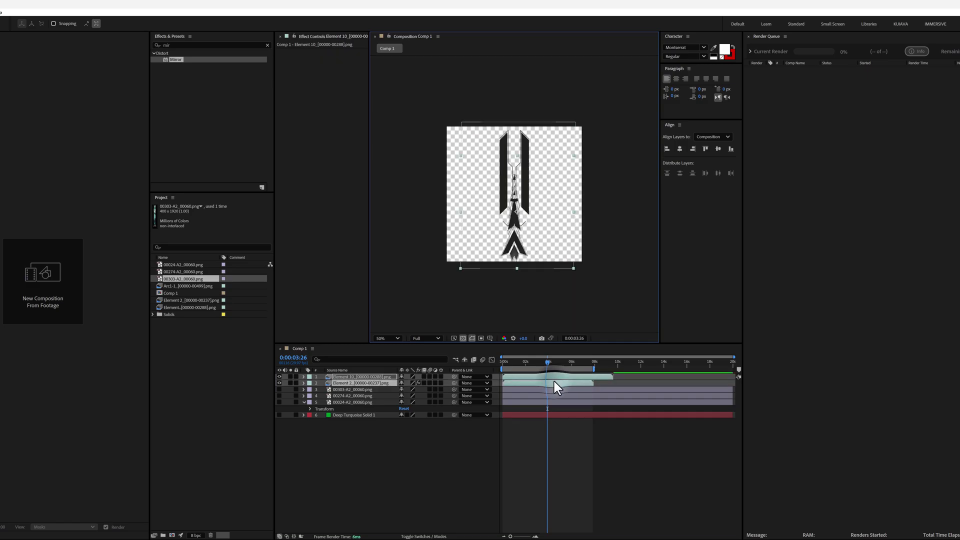
key(ctrl+shift+c)
key(Return)
mouse_move(564, 359)
mouse_down()
mouse_move(618, 377)
mouse_move(535, 365)
mouse_move(556, 370)
mouse_up()
- Show and nudge the 00303 column, set Pre-comp 1 to Stencil Alpha, and preview
key(n)
click(535, 383)
click(279, 383)
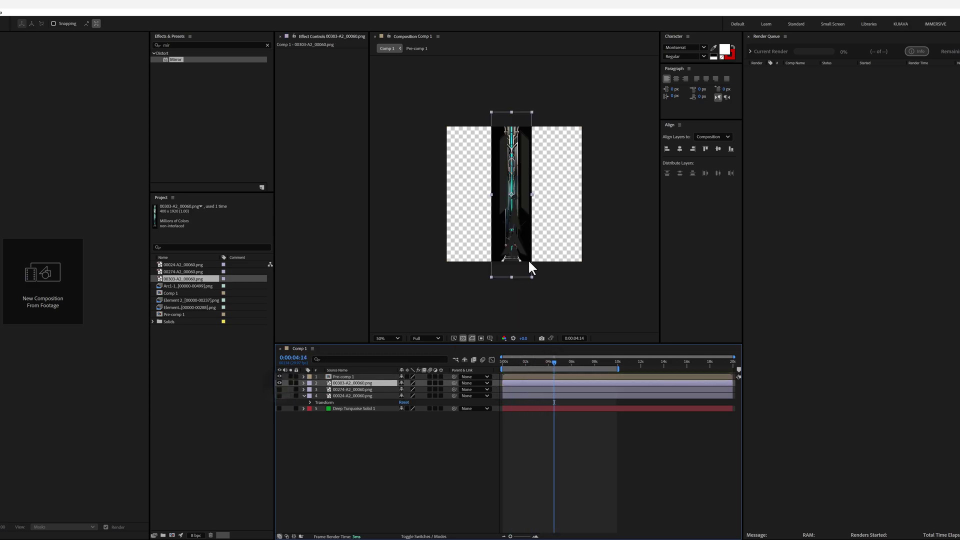
drag(508, 264, 511, 261)
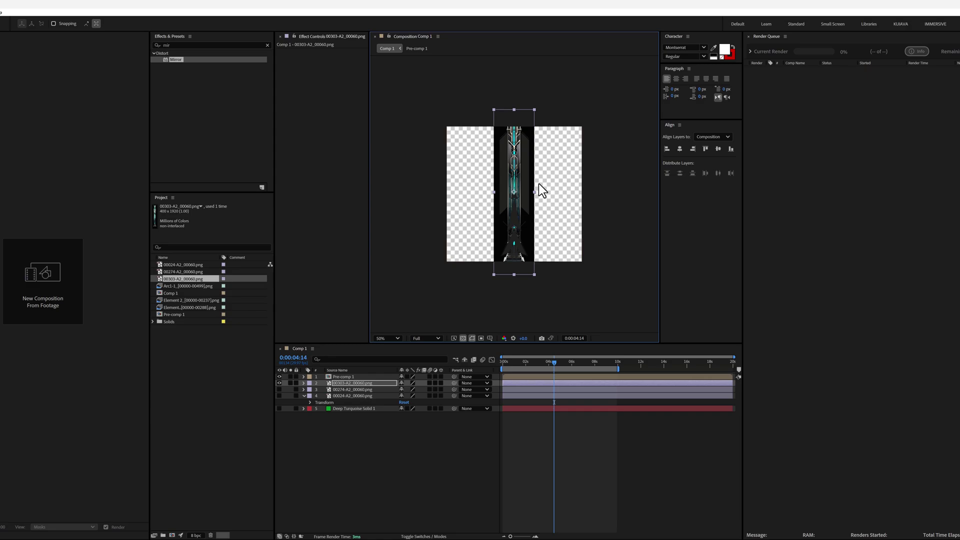
right_click(574, 377)
click(688, 497)
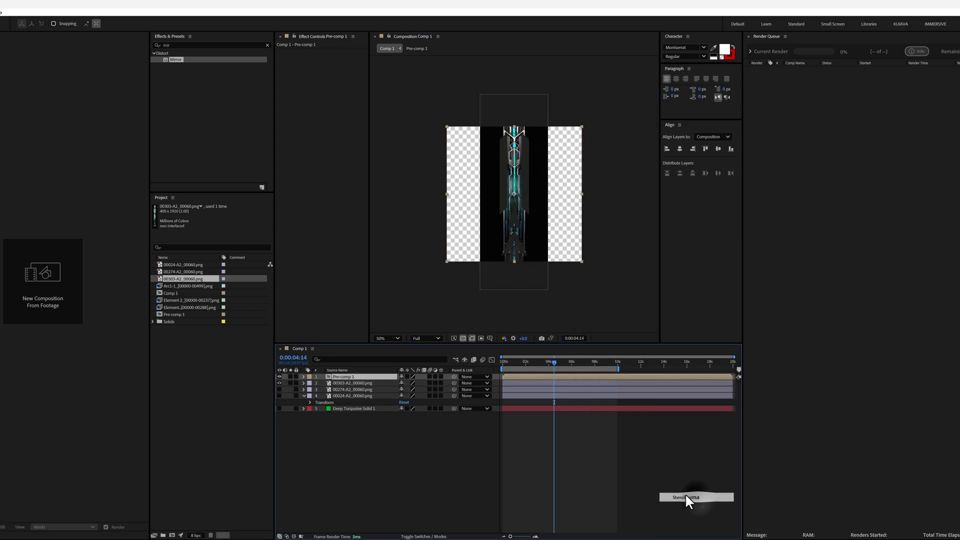
right_click(584, 134)
click(700, 280)
key(space)
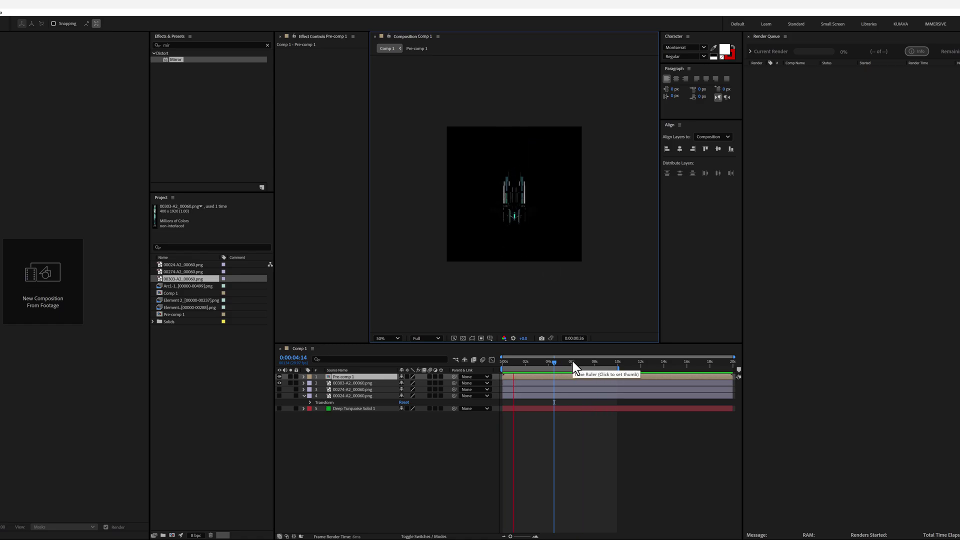
key(space)
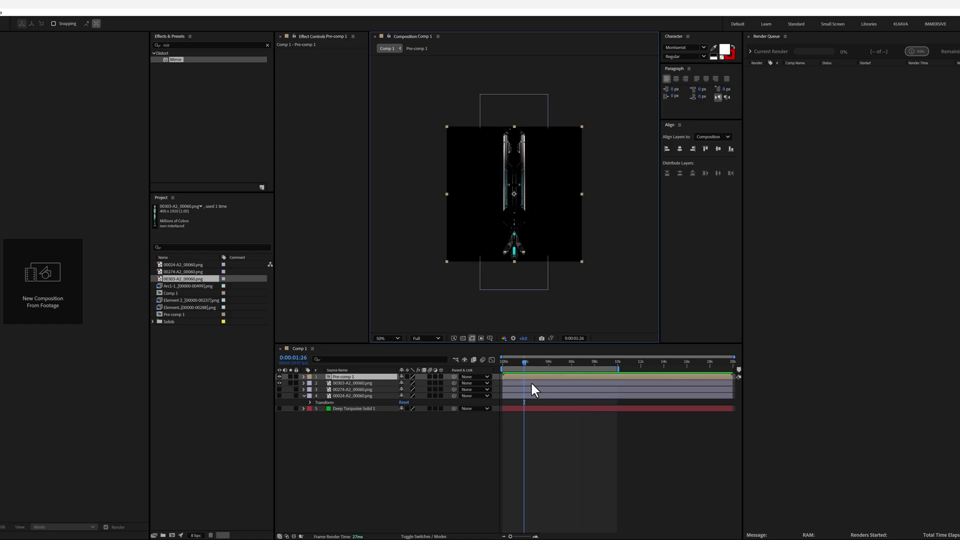
- Pre-compose Pre-comp 1 and the 00303-A2_00060.png column into Pre-comp 2
ctrl+click(342, 381)
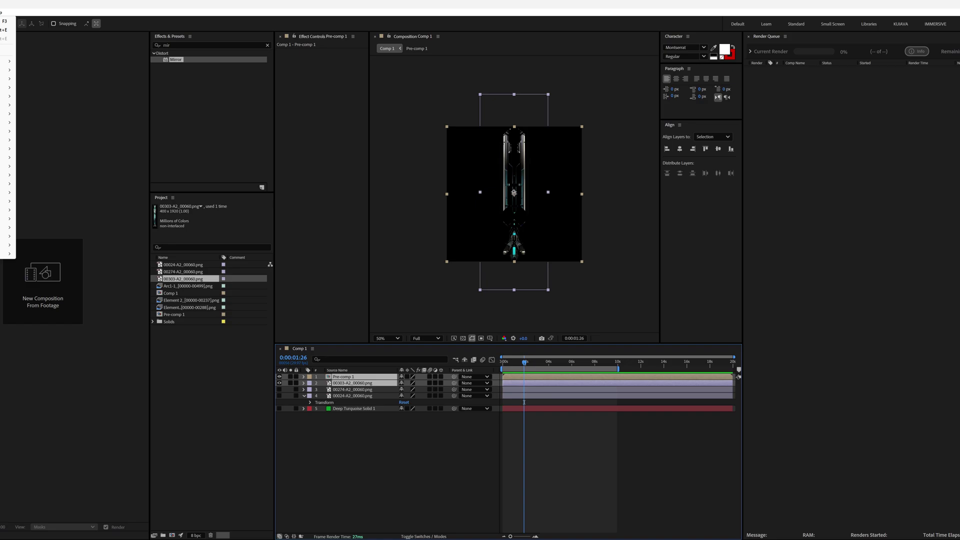
key(Left)
key(Down)
key(Return)
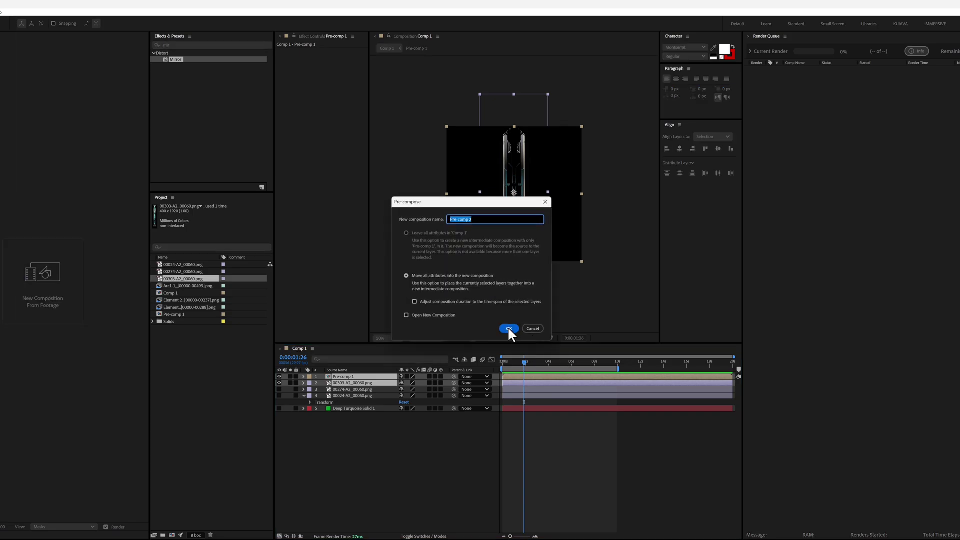
click(515, 329)
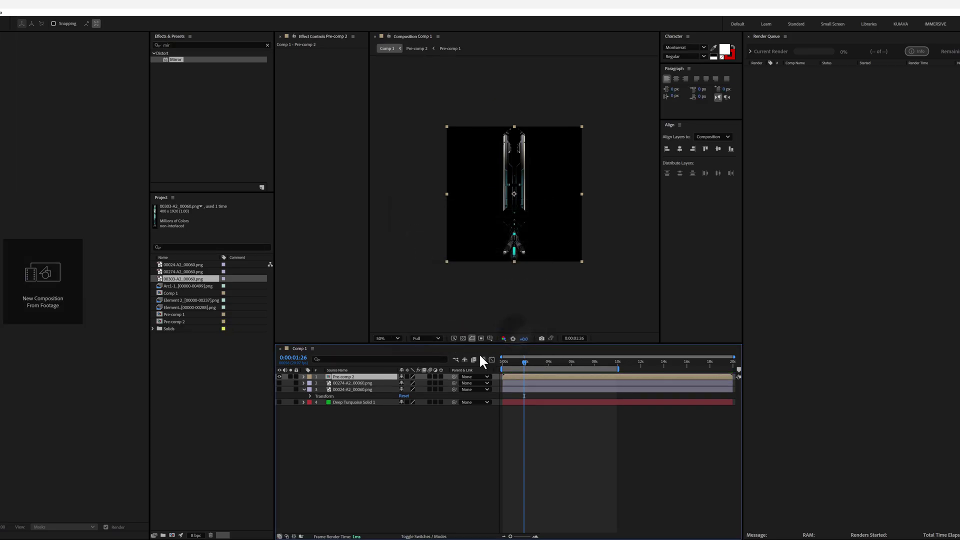
click(461, 337)
- Change Comp 1's width to 1920 in Composition Settings
click(462, 338)
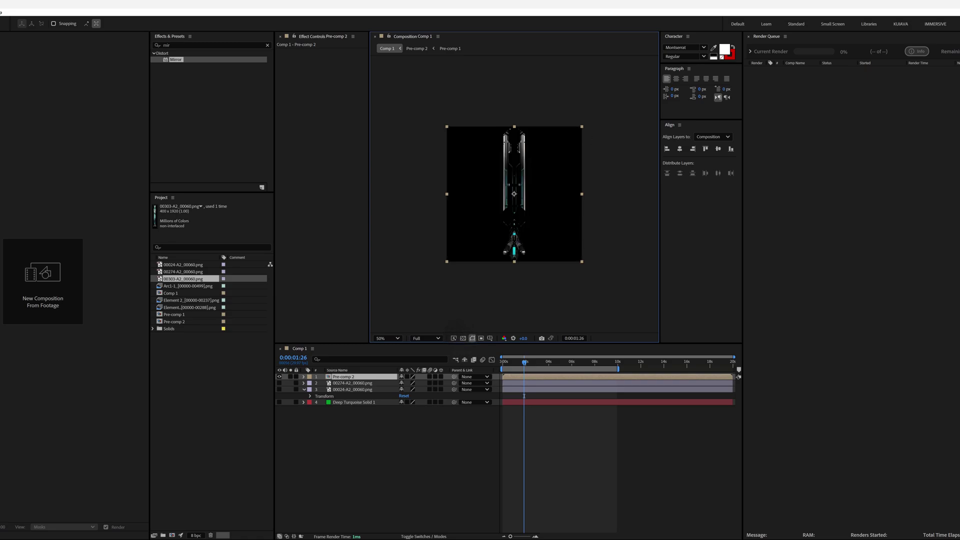
key(ctrl+k)
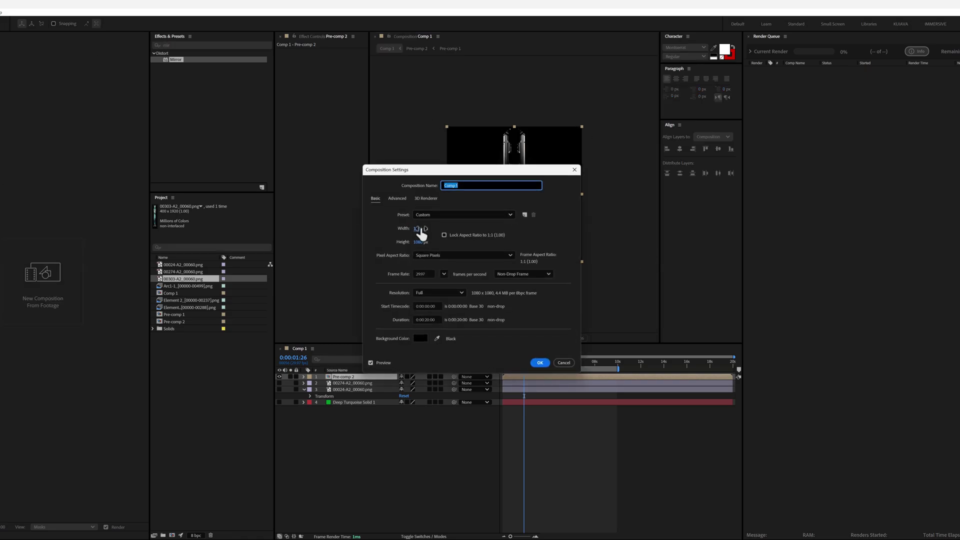
click(420, 229)
text(1920)
key(Return)
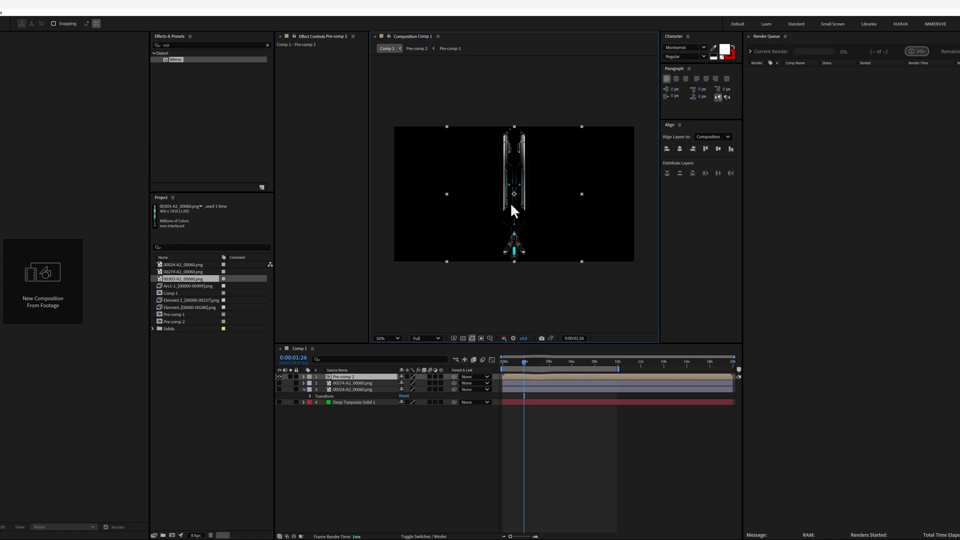
- Rotate Pre-comp 2 to -90°, apply VC Reflect, and reposition and resize the cornice
key(r)
click(415, 383)
text(-90)
key(Return)
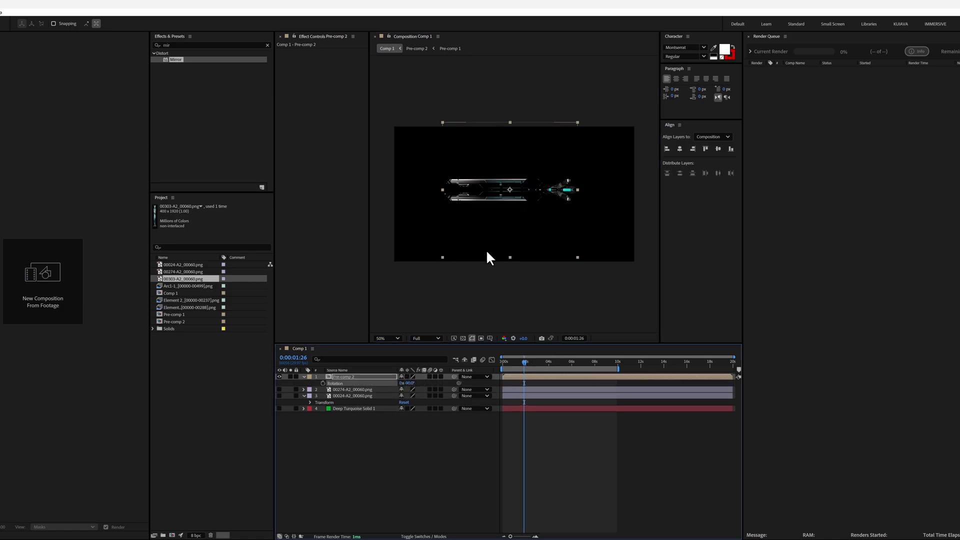
key(ctrl+space)
text(refle)
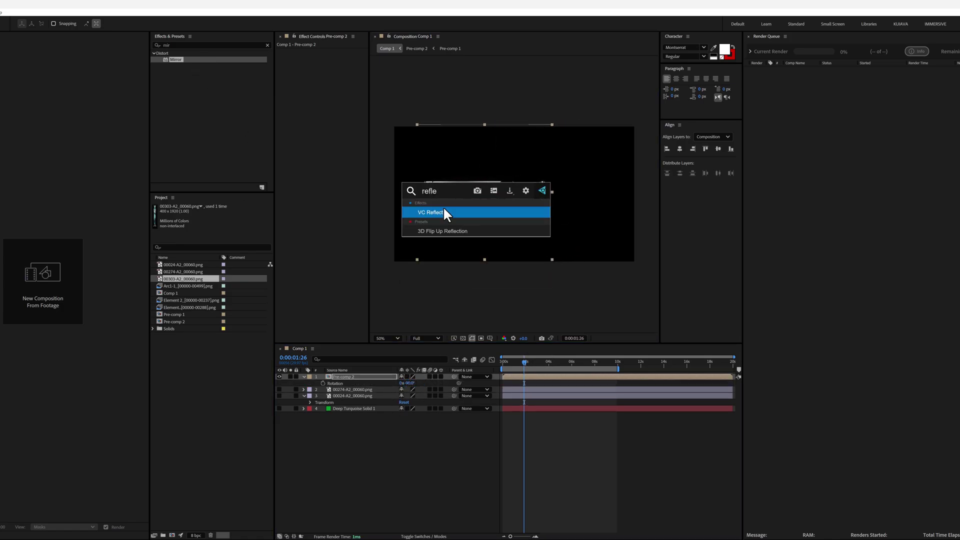
key(Return)
drag(506, 217, 483, 225)
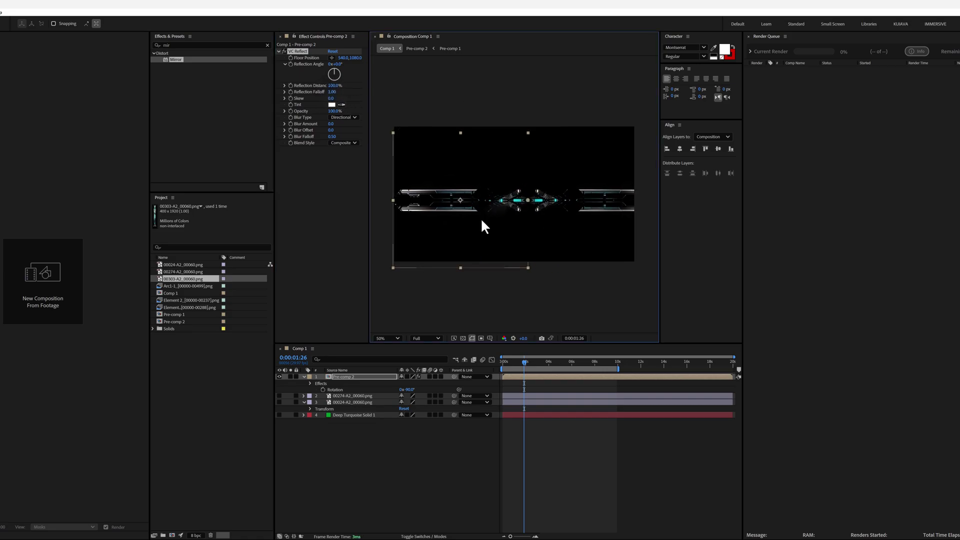
drag(526, 266, 473, 227)
- Preview the cornice animation and duplicate the Pre-comp 2 layer
drag(517, 363, 615, 374)
key(space)
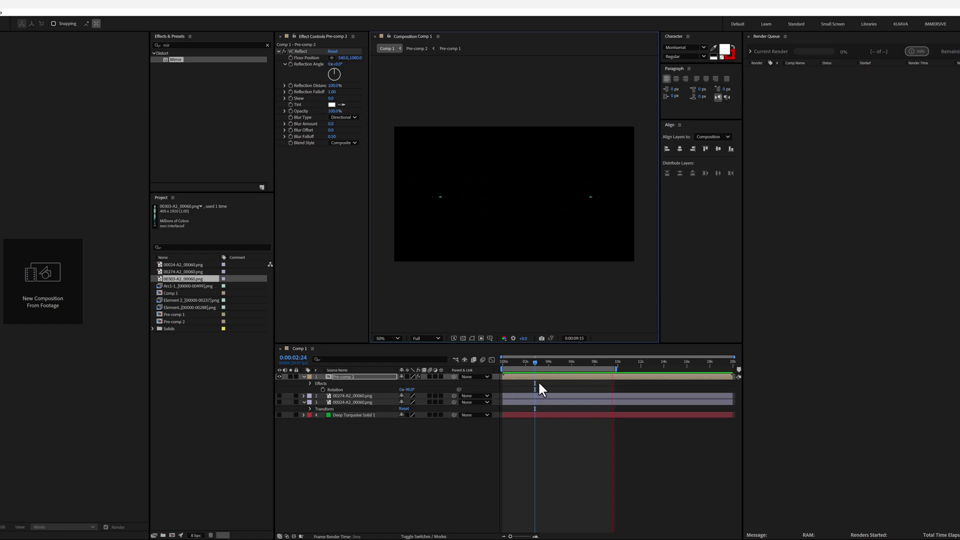
drag(526, 365, 555, 368)
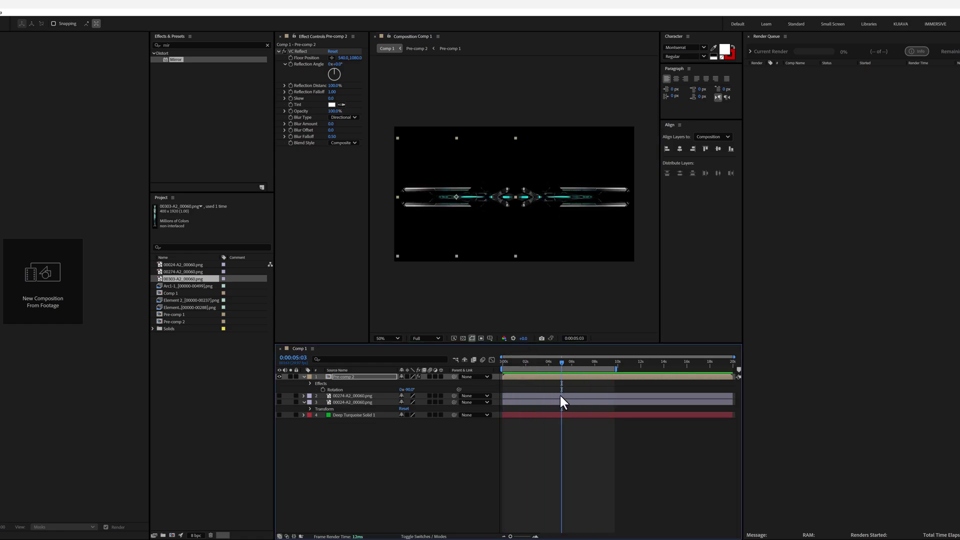
key(ctrl+d)
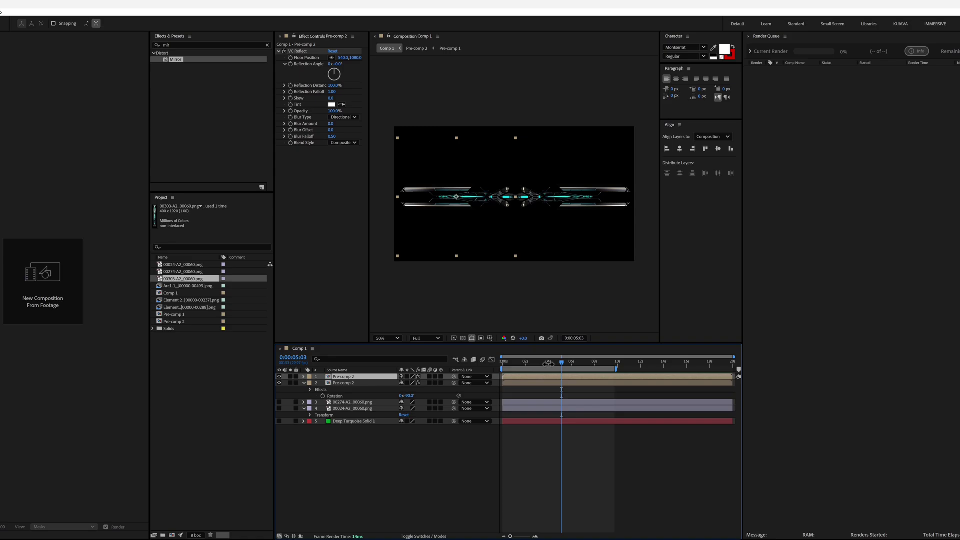
- Raise the duplicate cornice's position, add three more copies, preview the tiling, then switch to the browser
key(p)
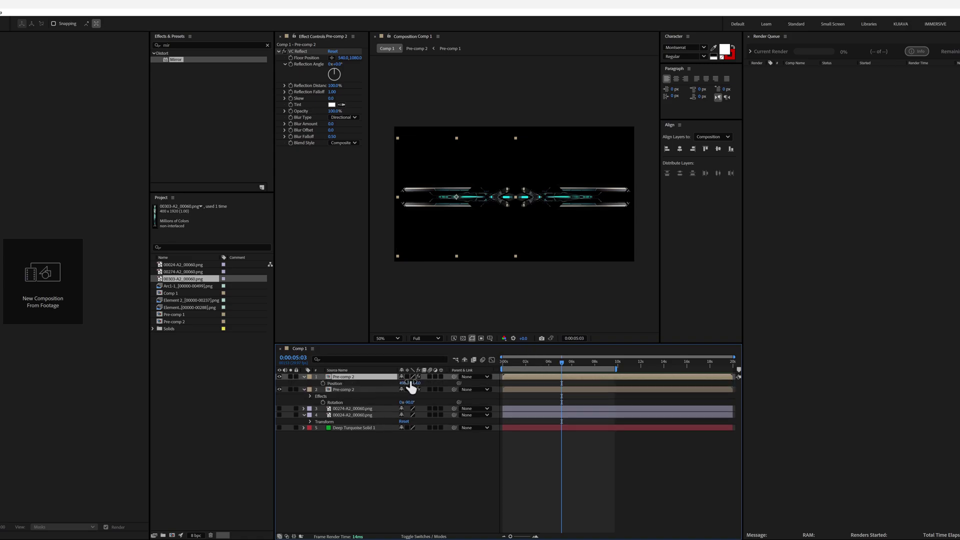
drag(414, 383, 604, 389)
key(ctrl+d)
key(ctrl+d)
key(ctrl+d)
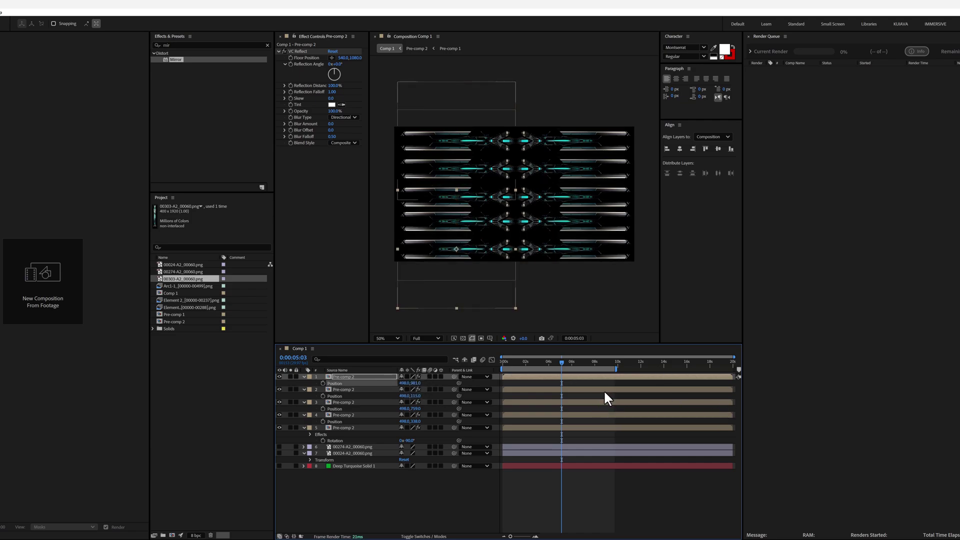
key(space)
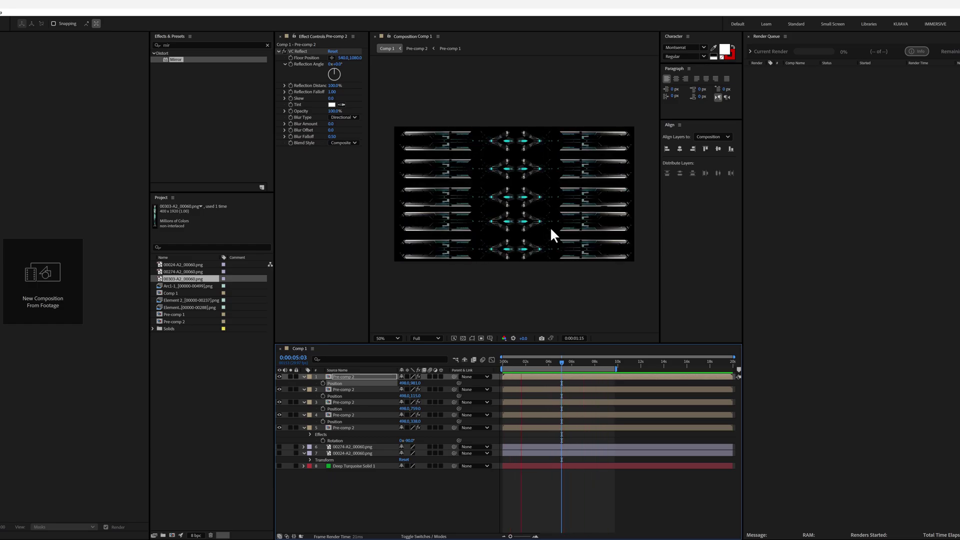
click(549, 363)
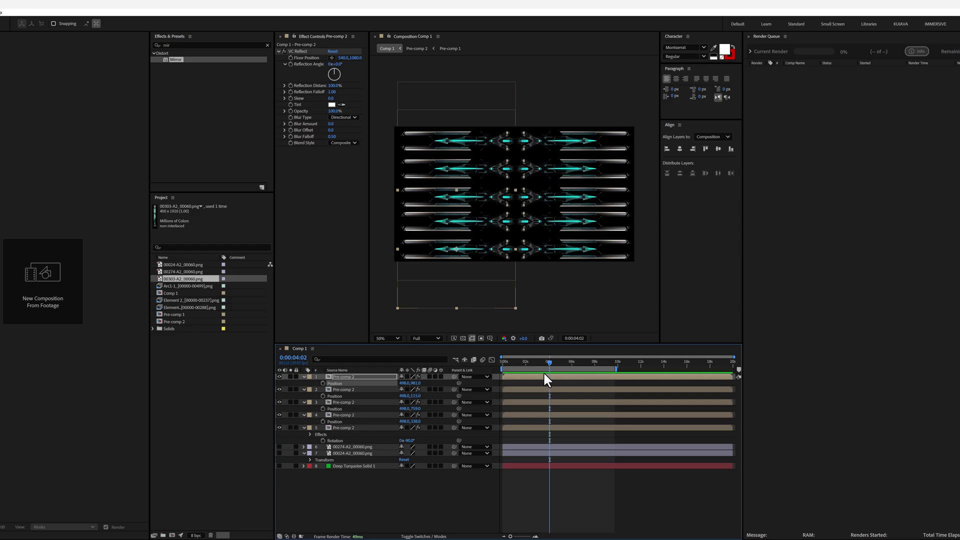
key(alt+Tab)
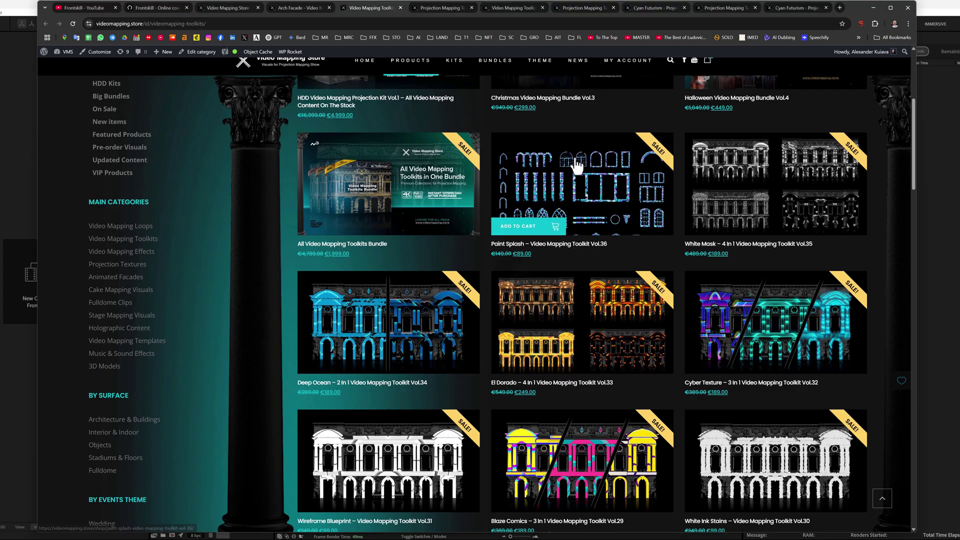
- In the Projection Mapping Textures listing, open Techno Neon Vol.55 in a new tab
scroll(577, 165, down, 3)
click(447, 8)
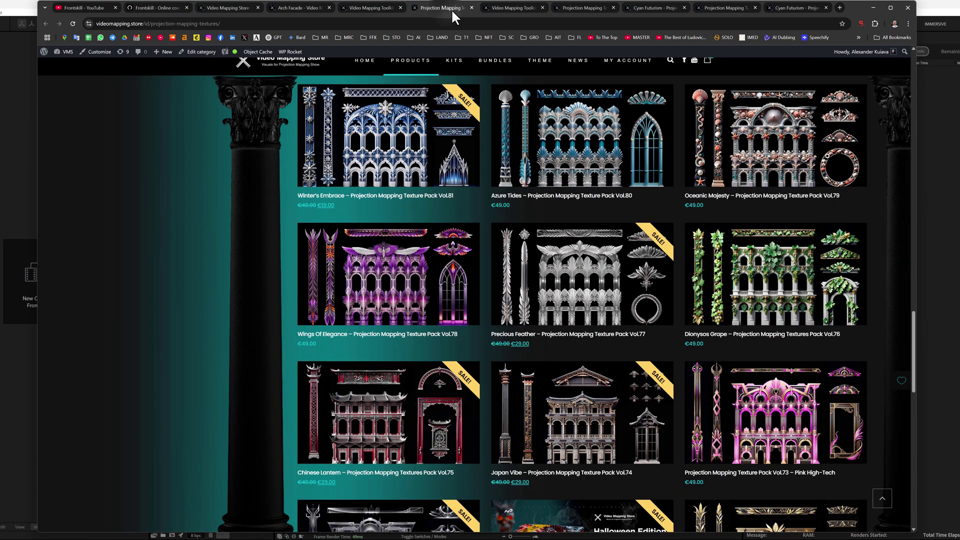
scroll(560, 275, down, 1)
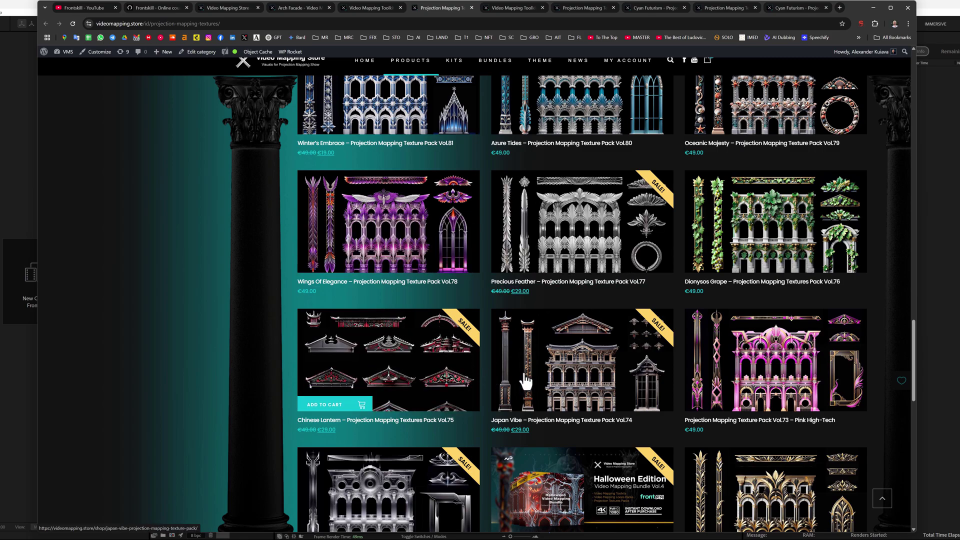
scroll(525, 383, down, 10)
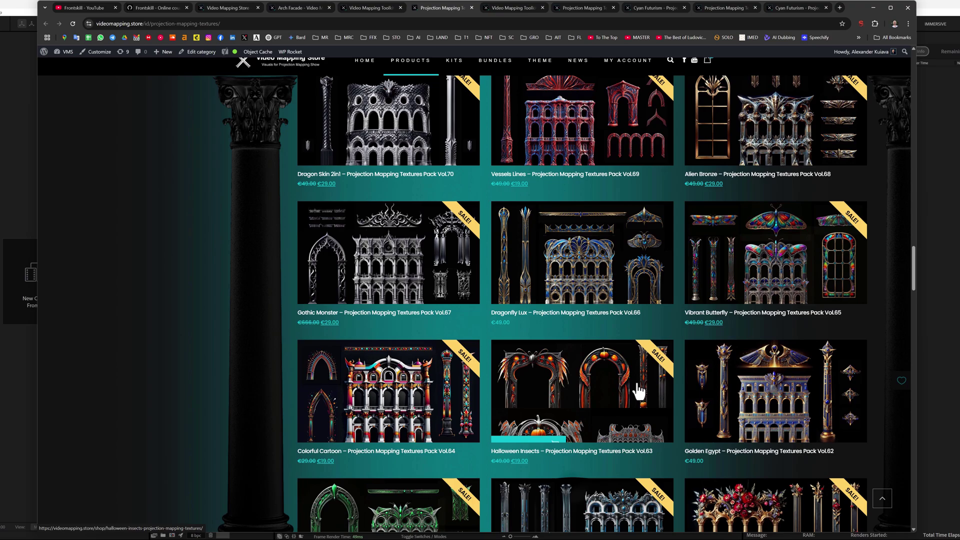
scroll(639, 392, down, 8)
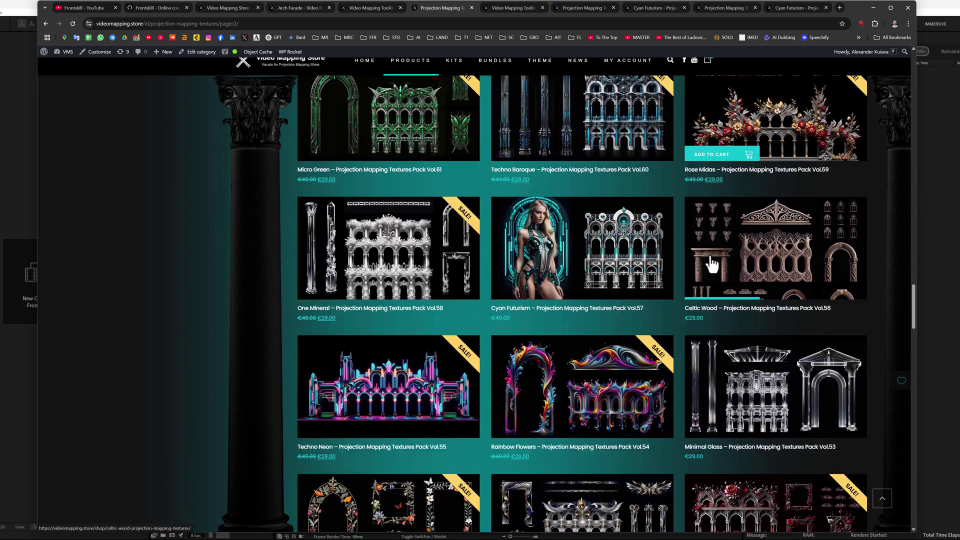
scroll(711, 264, down, 2)
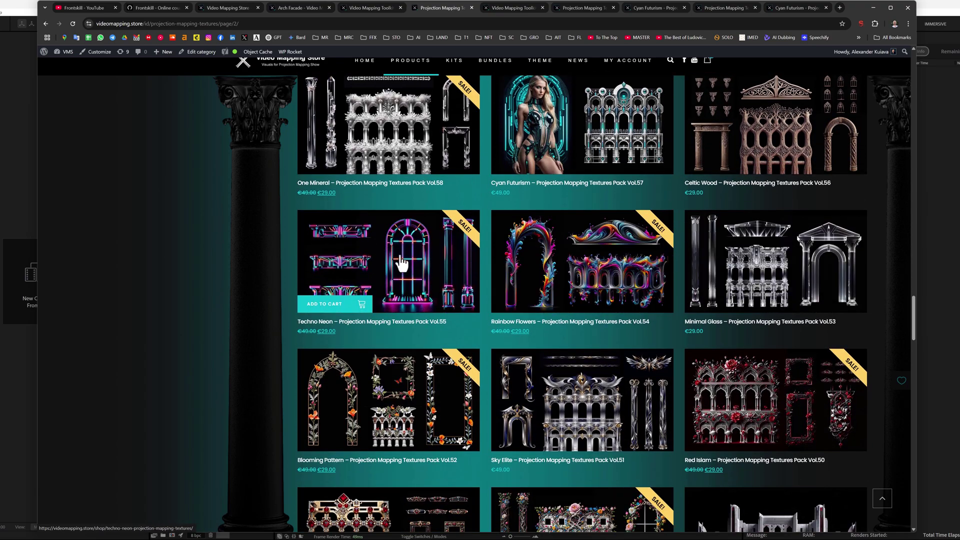
middle_click(403, 263)
- View the Techno Neon Vol.55 ring-and-columns preview image, then go back to After Effects
click(475, 5)
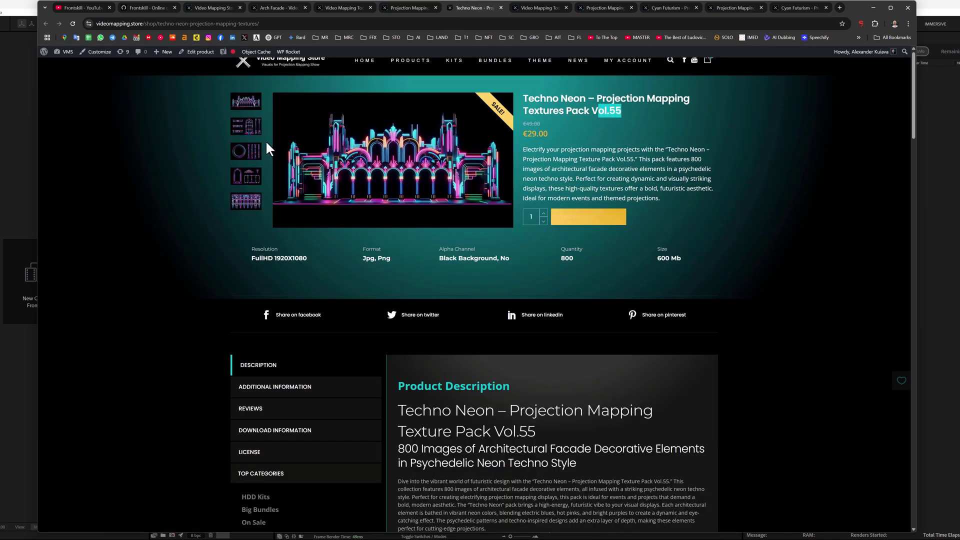
click(250, 151)
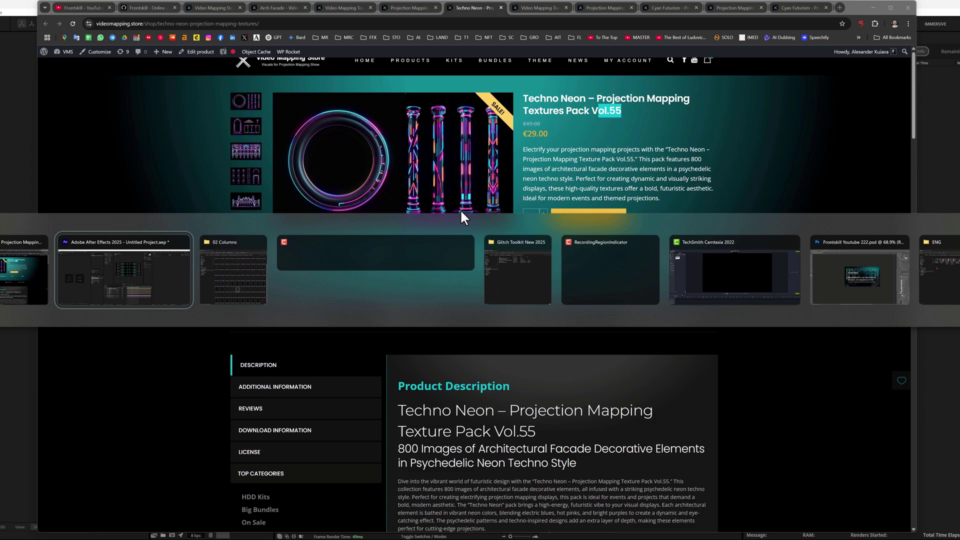
key(alt+Tab)
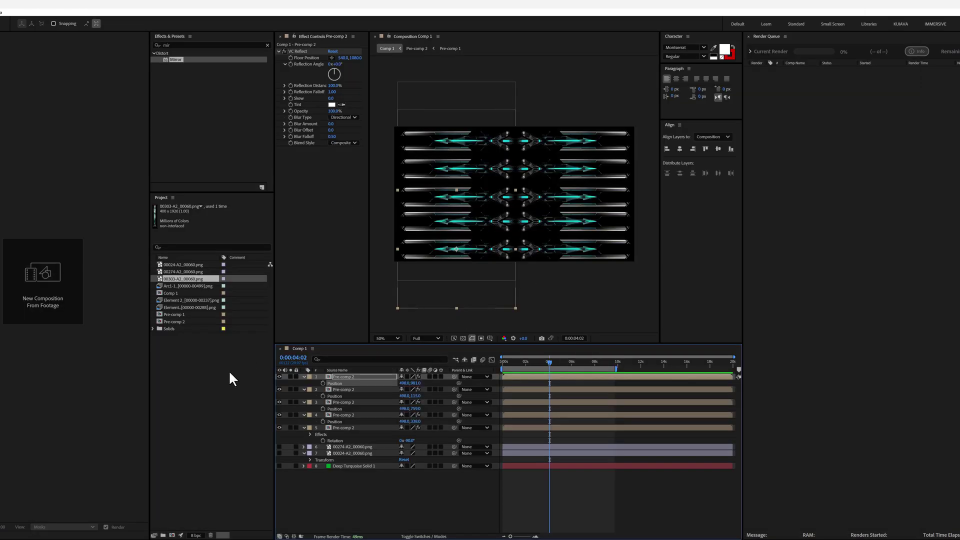
- Import the Element 14 PNG sequence and place it in Comp 1
right_click(229, 373)
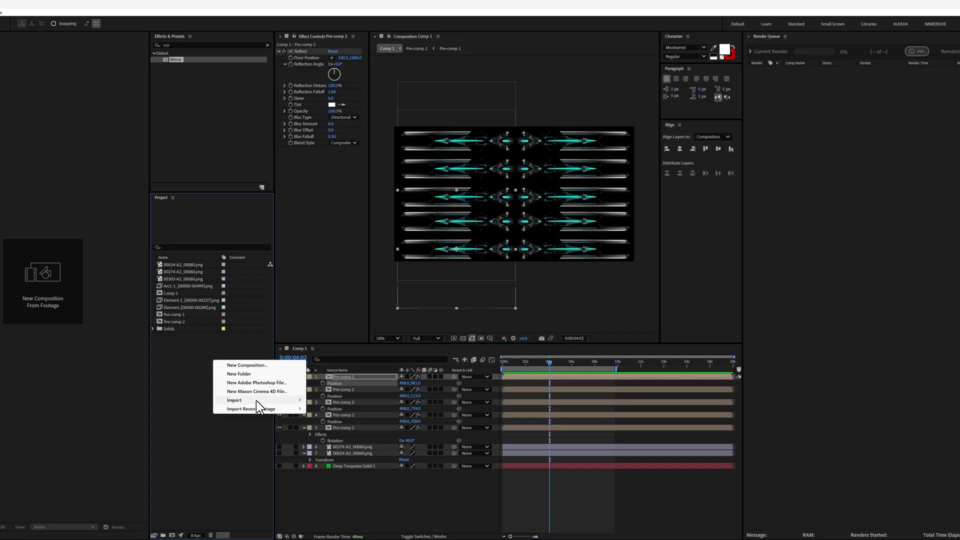
click(340, 401)
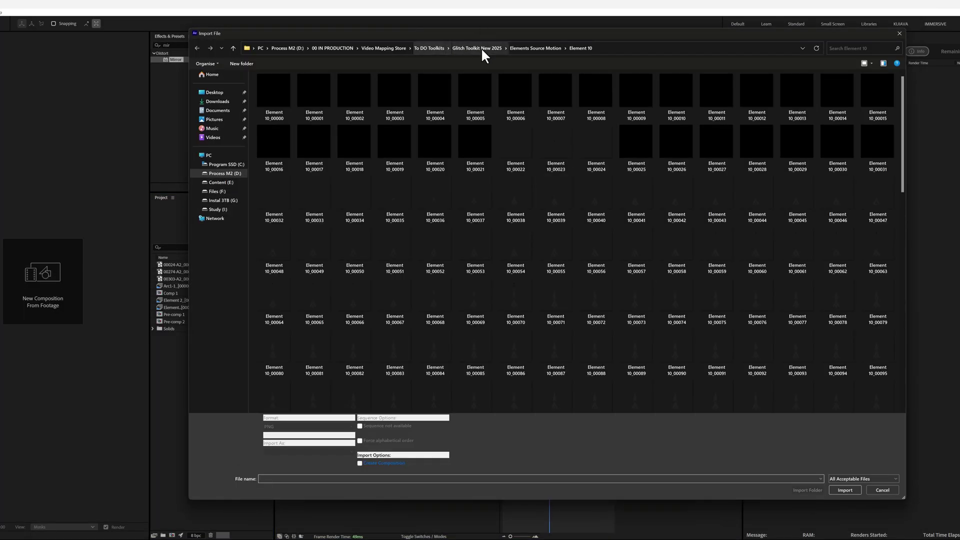
key(alt+Up)
double_click(284, 190)
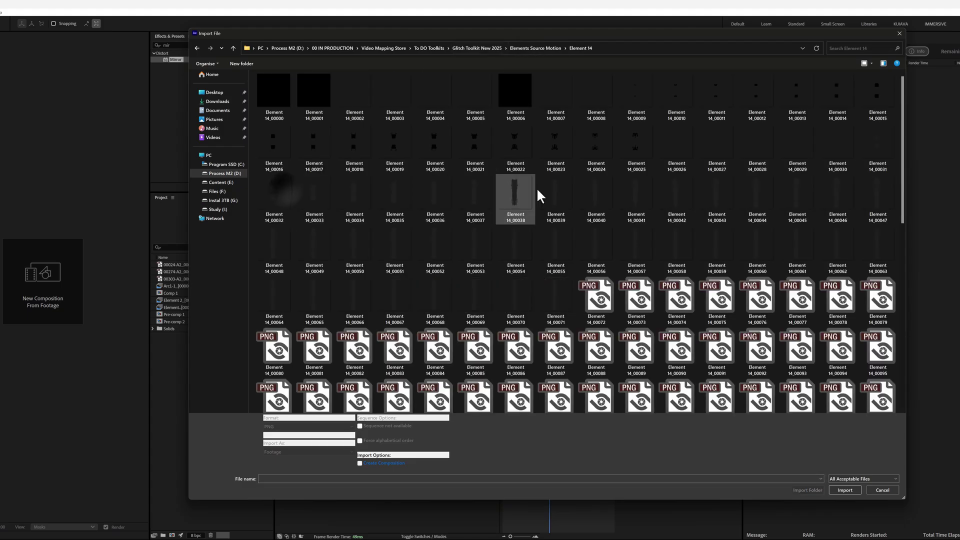
scroll(530, 283, down, 3)
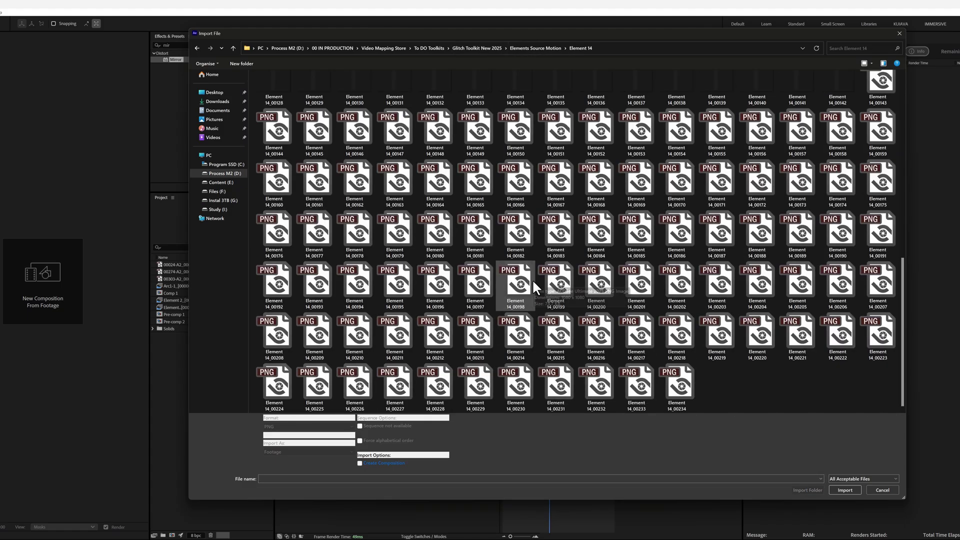
double_click(287, 95)
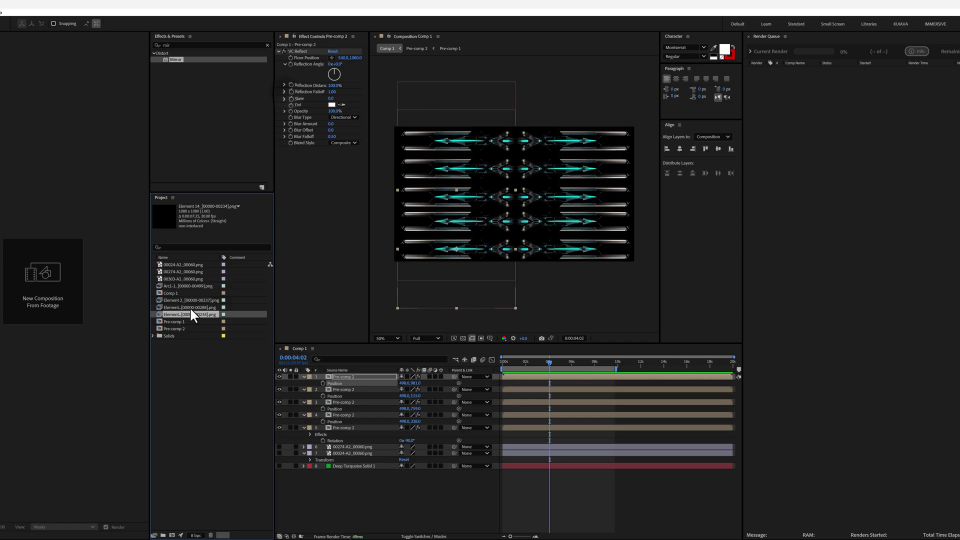
drag(193, 313, 303, 331)
- In File Explorer, find and preview 00042-A2_00060 in Techno Neon's 02 Columns folder
double_click(185, 364)
key(Escape)
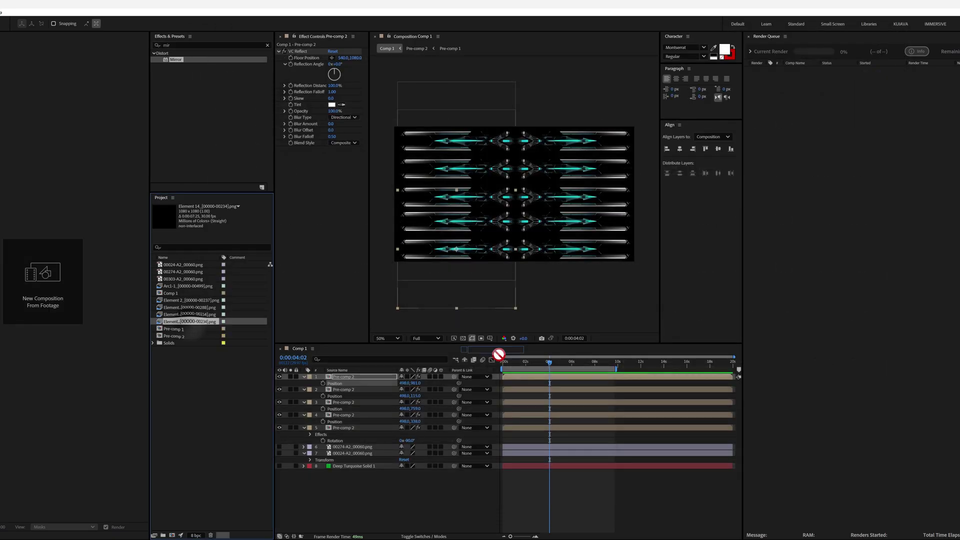
key(alt+Tab)
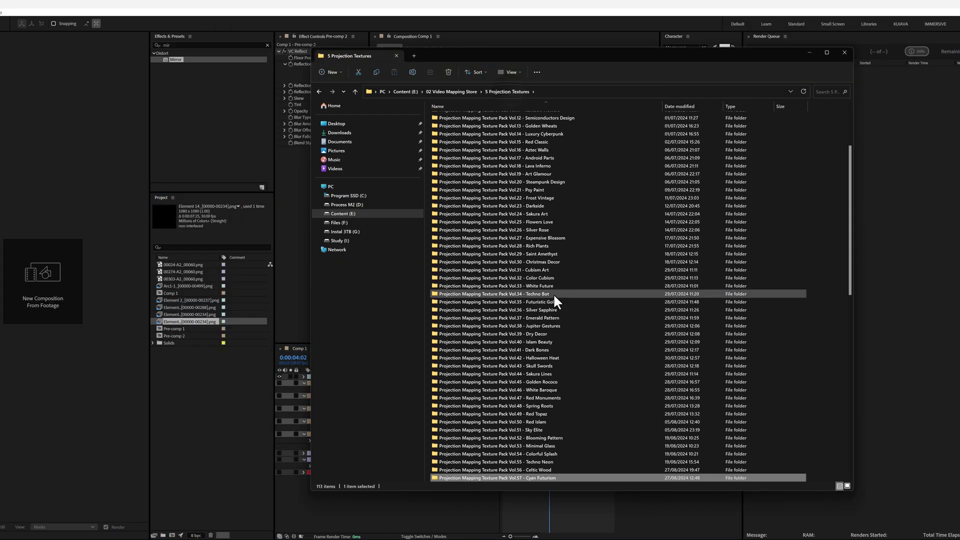
click(484, 93)
double_click(460, 121)
double_click(459, 129)
click(616, 170)
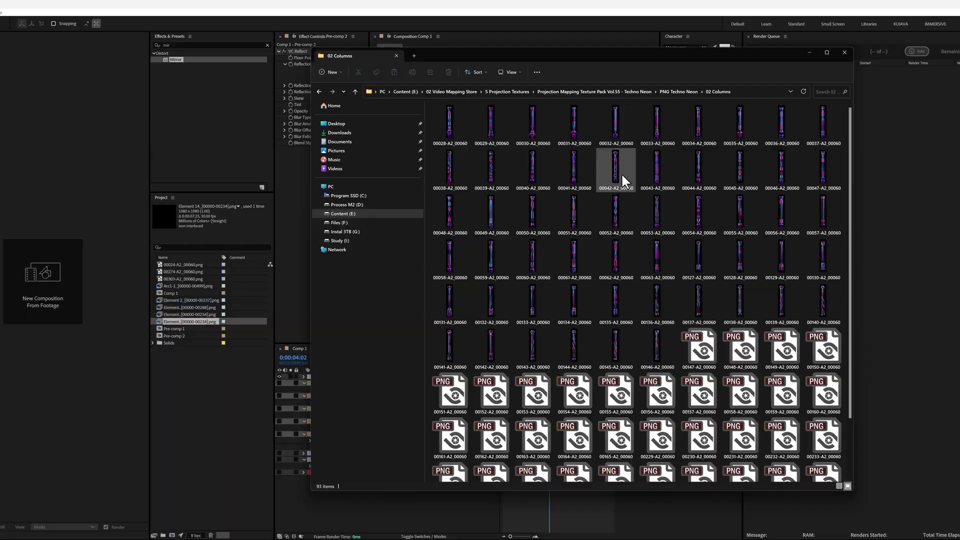
key(space)
key(space)
- Add column 00042-A2_00060 to Comp 1 below Element 14, scaled to the comp height
drag(614, 167, 176, 397)
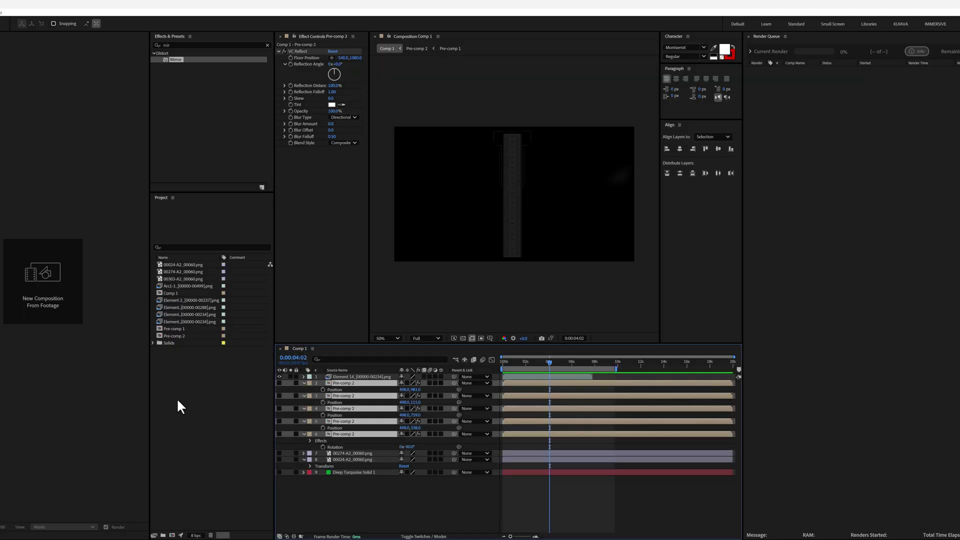
drag(171, 271, 475, 380)
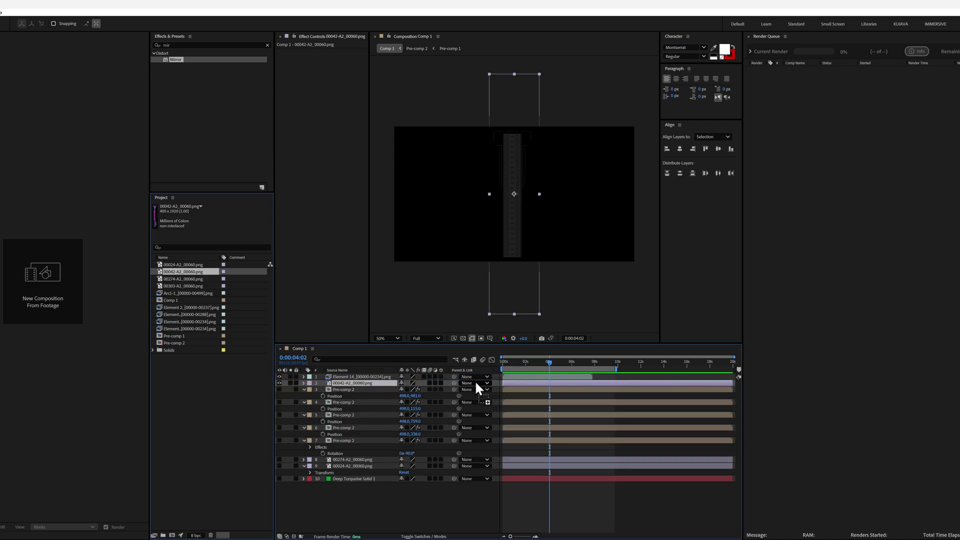
drag(539, 314, 527, 264)
- Set Element 14's blending mode to Color and scrub the timeline to watch the column appear
right_click(540, 136)
mouse_move(569, 236)
click(659, 467)
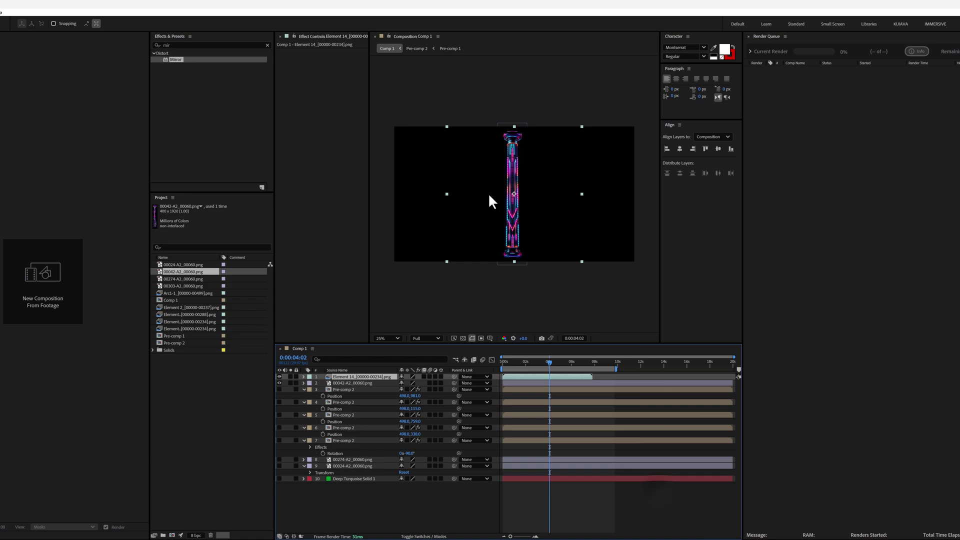
scroll(520, 190, down, 2)
scroll(550, 150, up, 4)
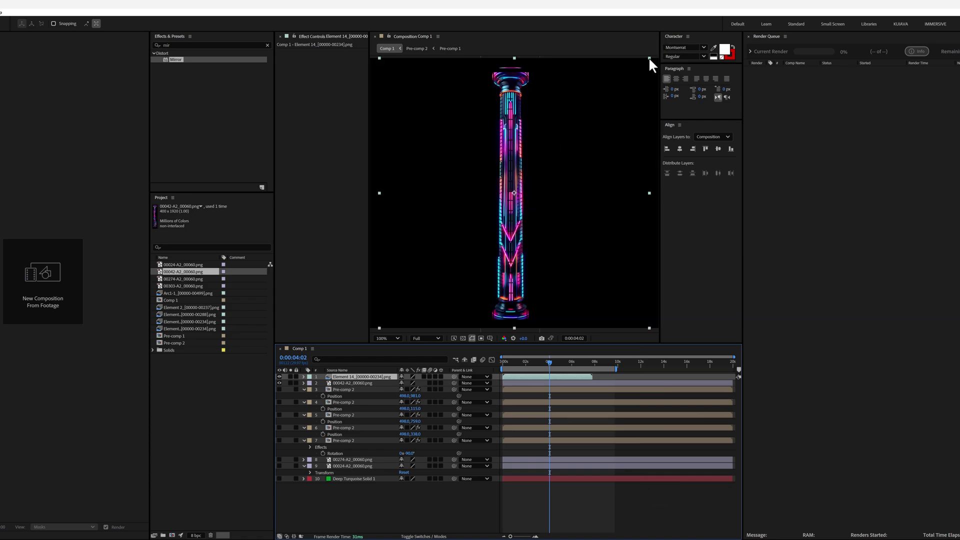
click(592, 363)
scroll(564, 261, down, 2)
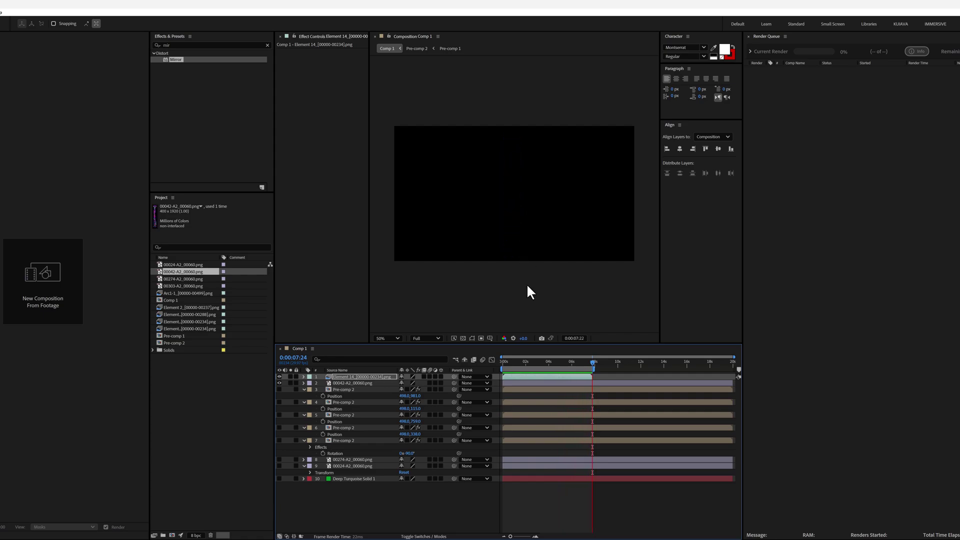
drag(509, 369, 537, 365)
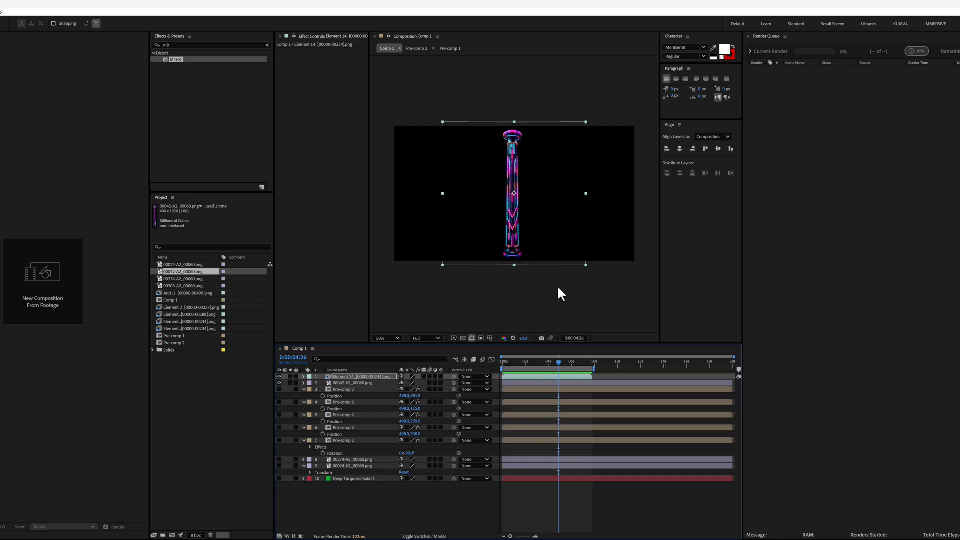
- Import the Element 16 glitch PNG sequence into the project
right_click(534, 375)
key(Escape)
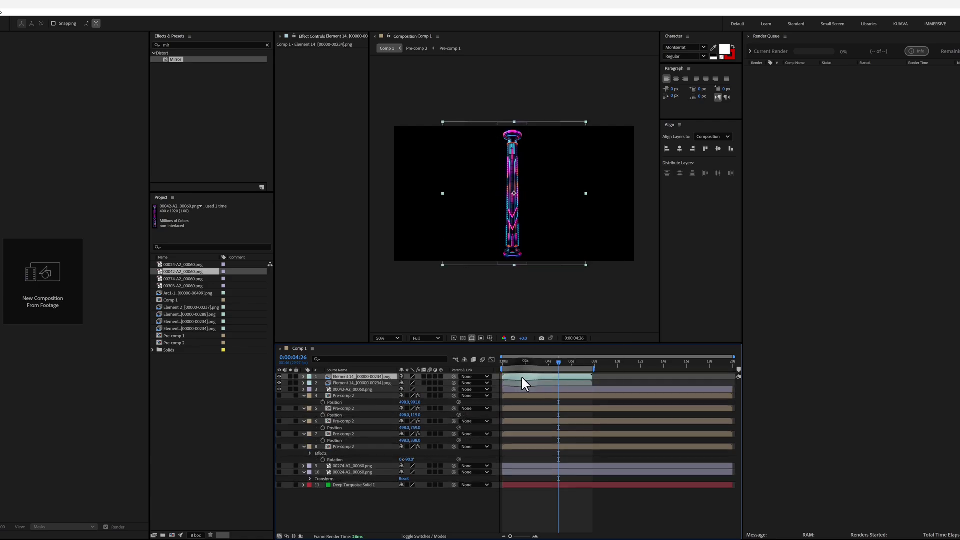
click(521, 376)
right_click(201, 404)
click(313, 444)
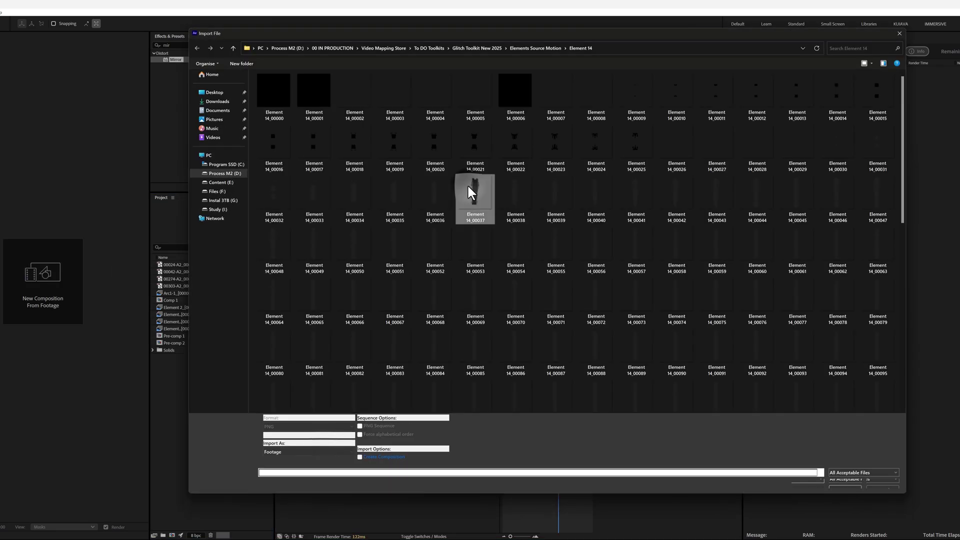
key(alt+Up)
double_click(270, 205)
scroll(495, 212, down, 6)
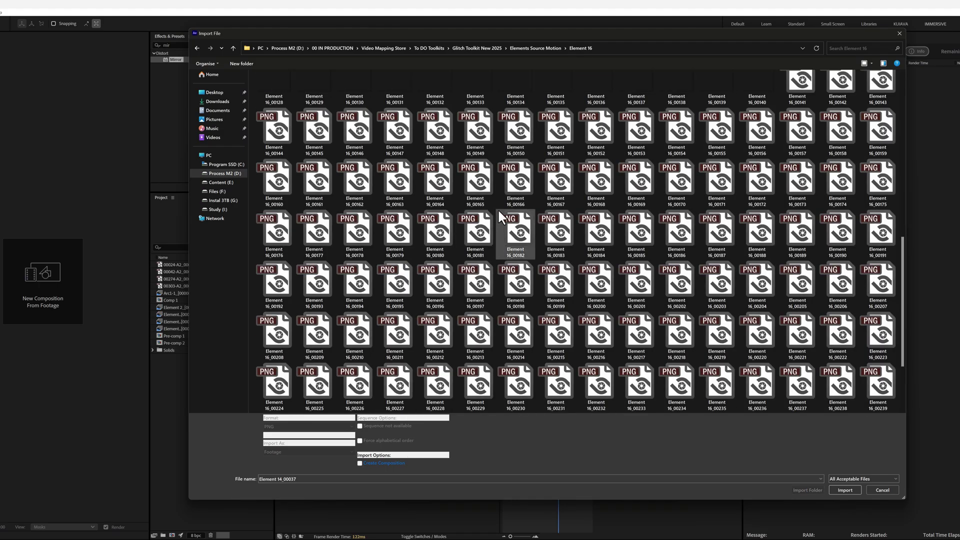
click(521, 193)
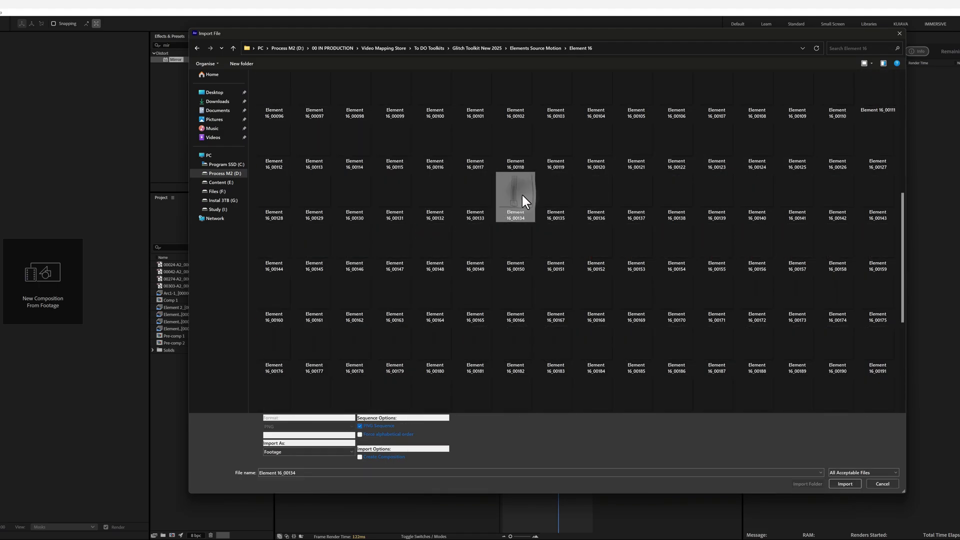
scroll(285, 98, up, 4)
click(275, 86)
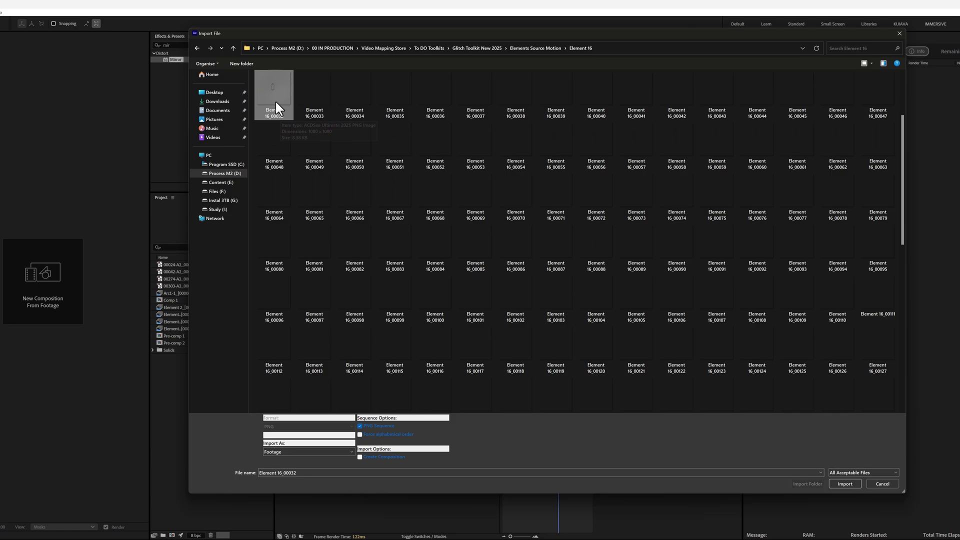
double_click(272, 88)
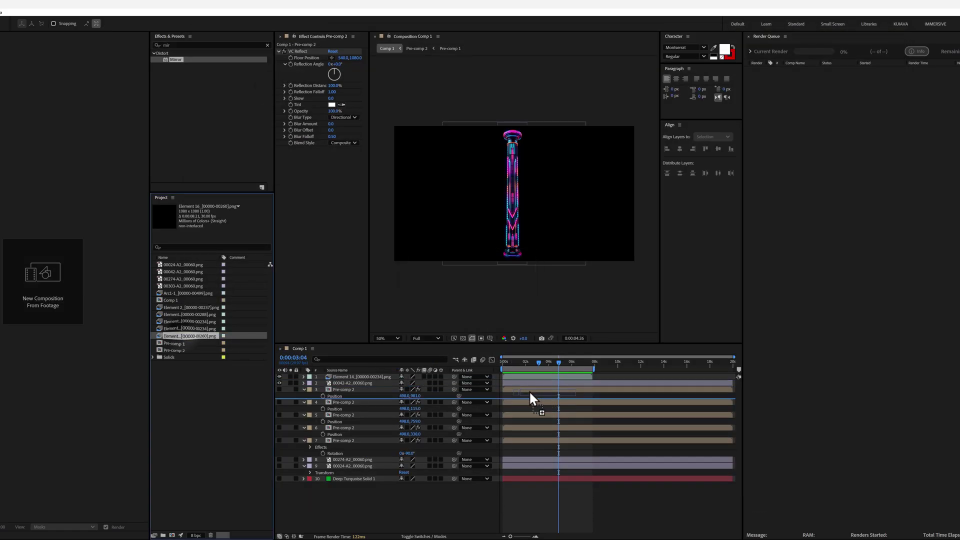
- Make Element 16 the top layer of Comp 1, apply Invert, and scrub to preview it
drag(529, 391, 485, 374)
right_click(318, 82)
click(473, 226)
scroll(530, 232, up, 2)
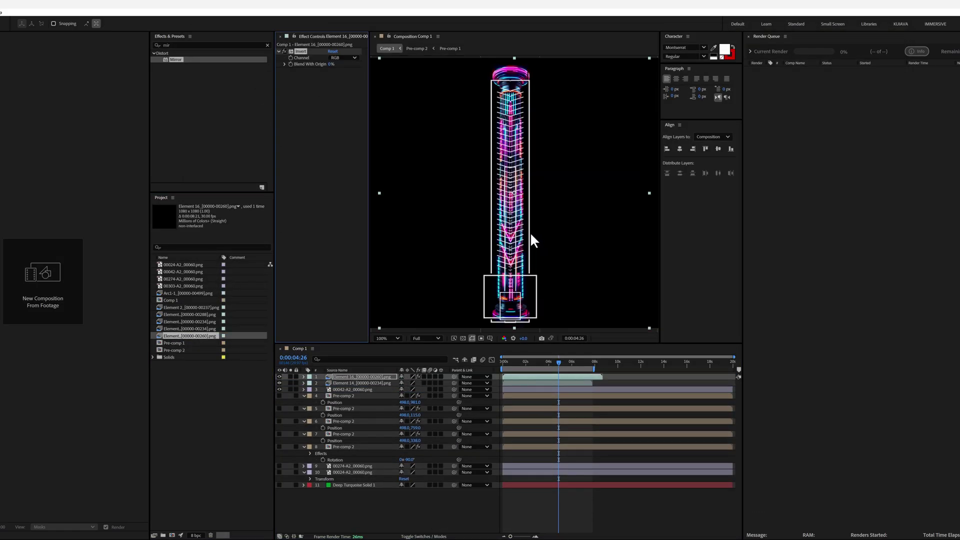
scroll(530, 232, up, 3)
scroll(534, 247, down, 3)
drag(559, 361, 616, 365)
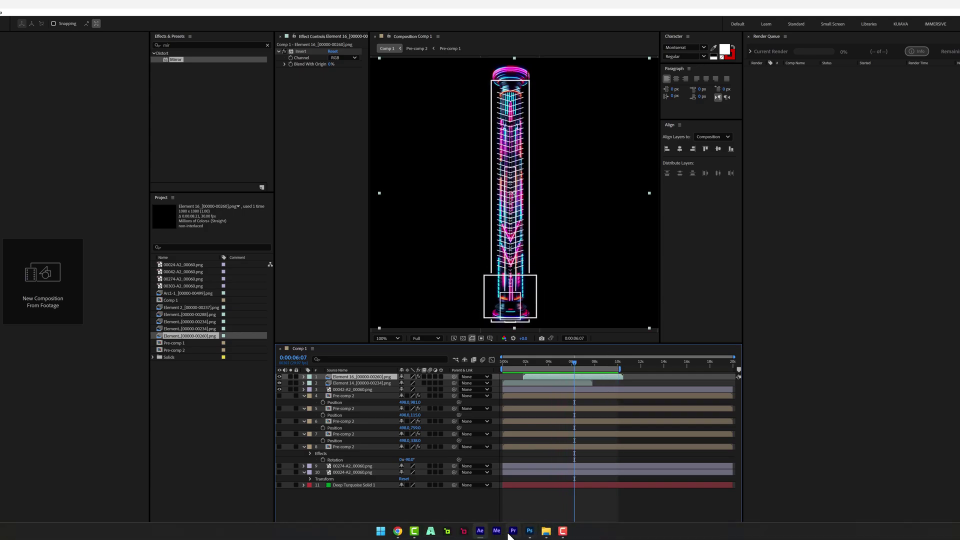
click(415, 493)
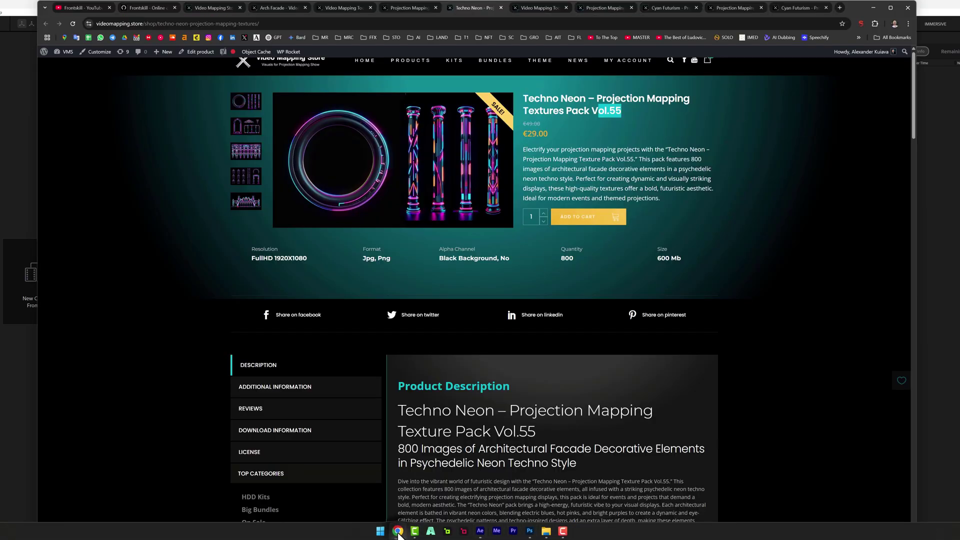
- Scroll through the Video Mapping Toolkits product grid, then go back to After Effects
click(394, 7)
click(345, 8)
scroll(579, 189, up, 2)
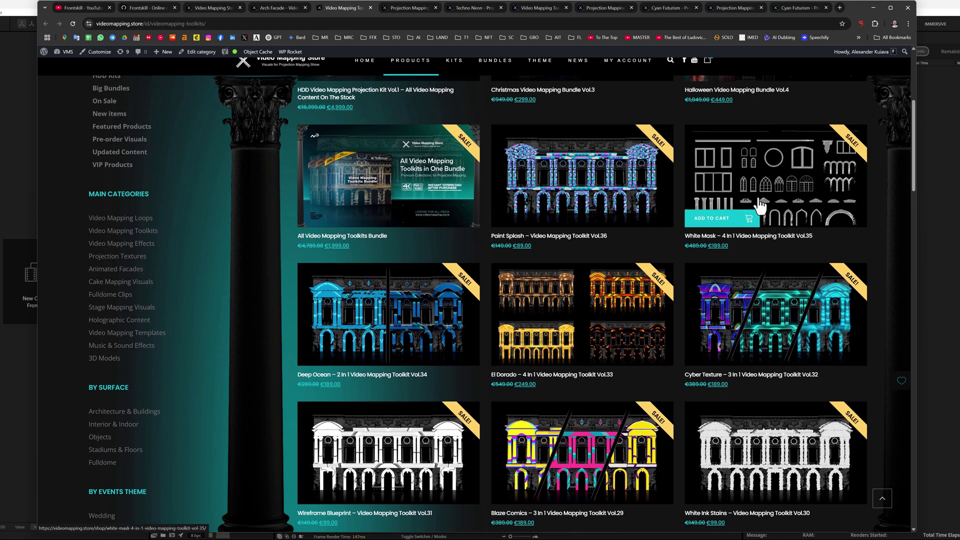
scroll(620, 175, down, 3)
scroll(620, 265, down, 3)
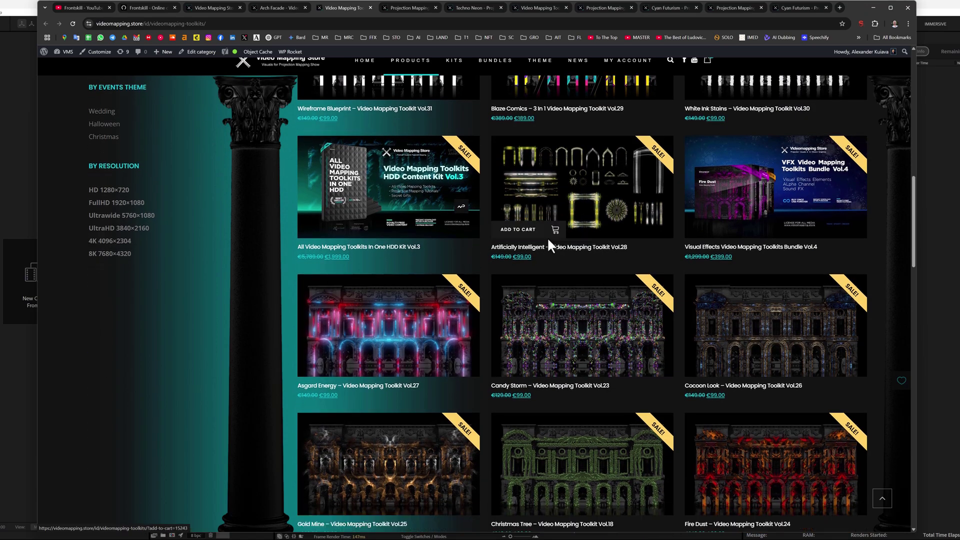
scroll(548, 247, down, 5)
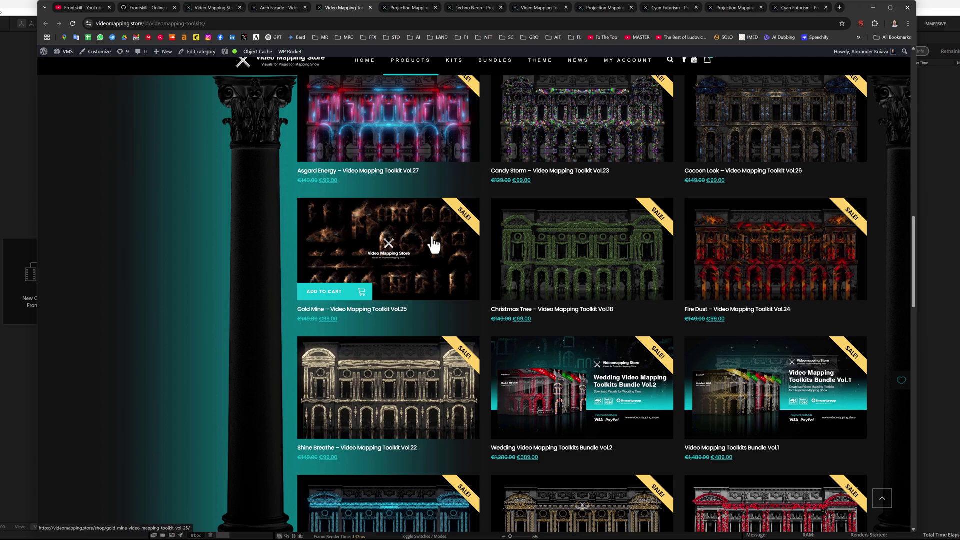
scroll(470, 245, down, 6)
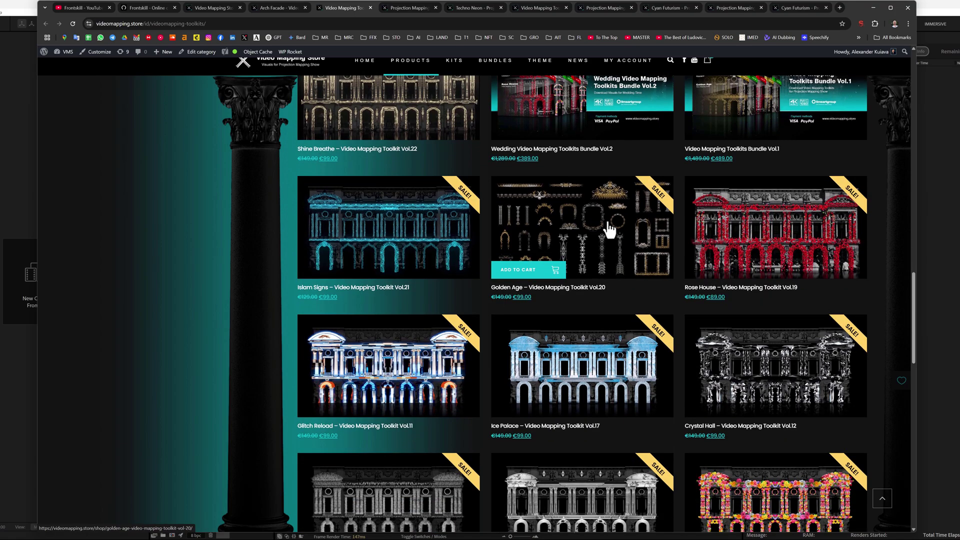
scroll(608, 229, down, 4)
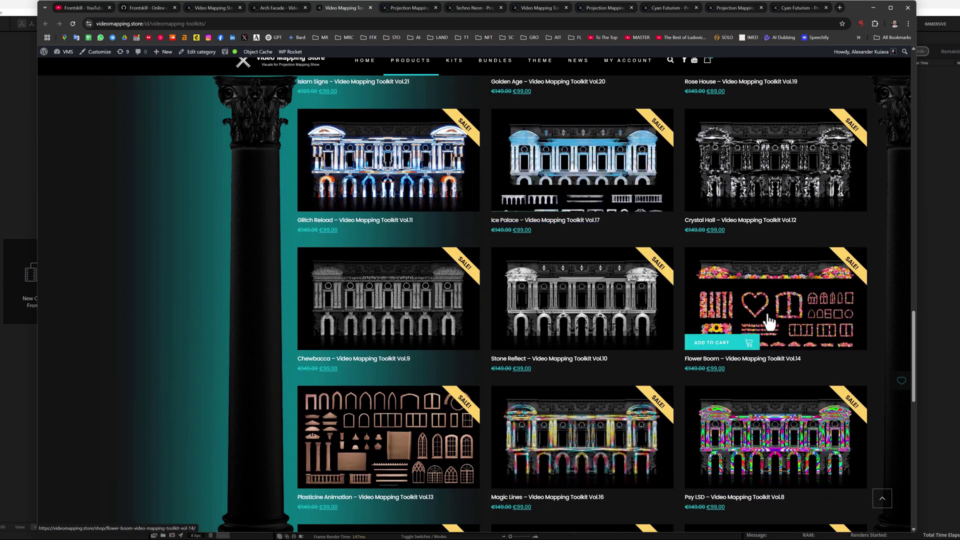
scroll(760, 295, down, 3)
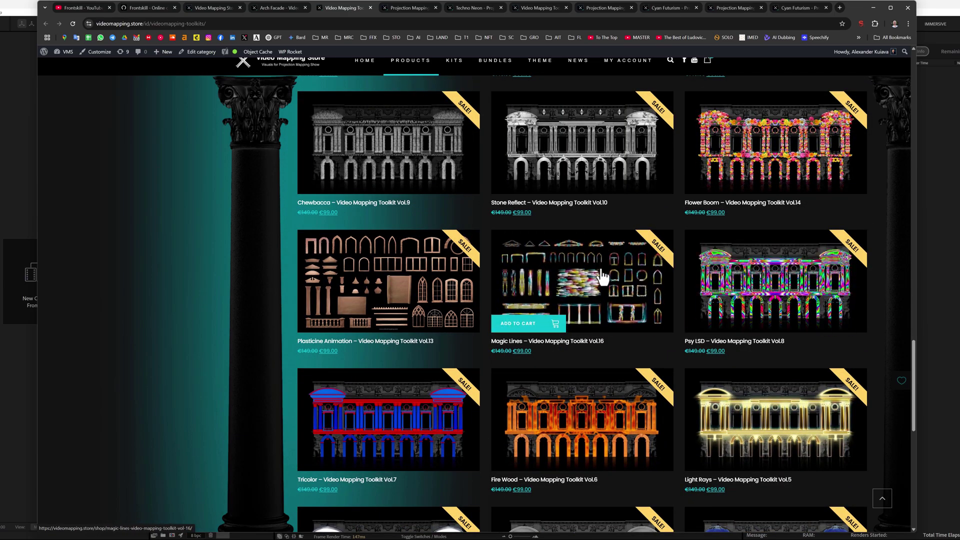
key(alt+Tab)
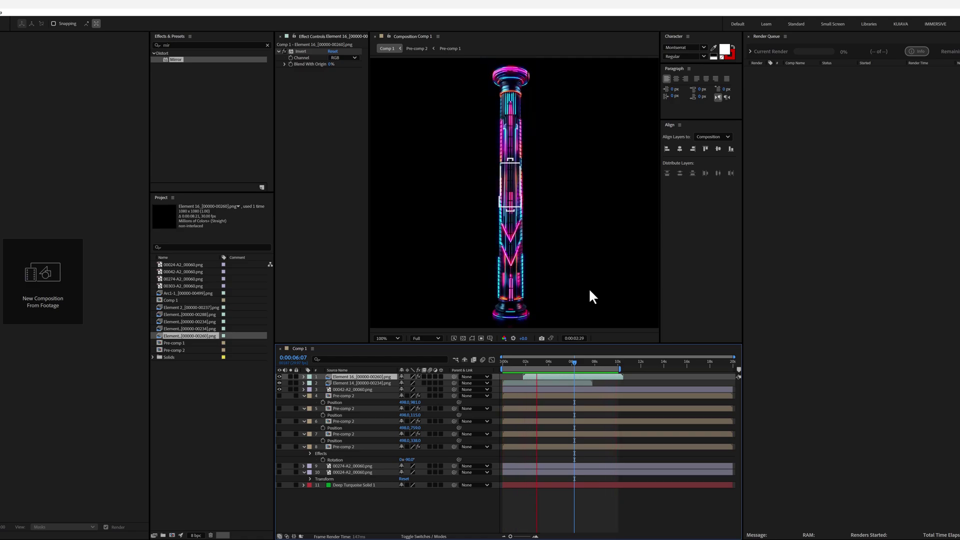
mouse_move(518, 535)
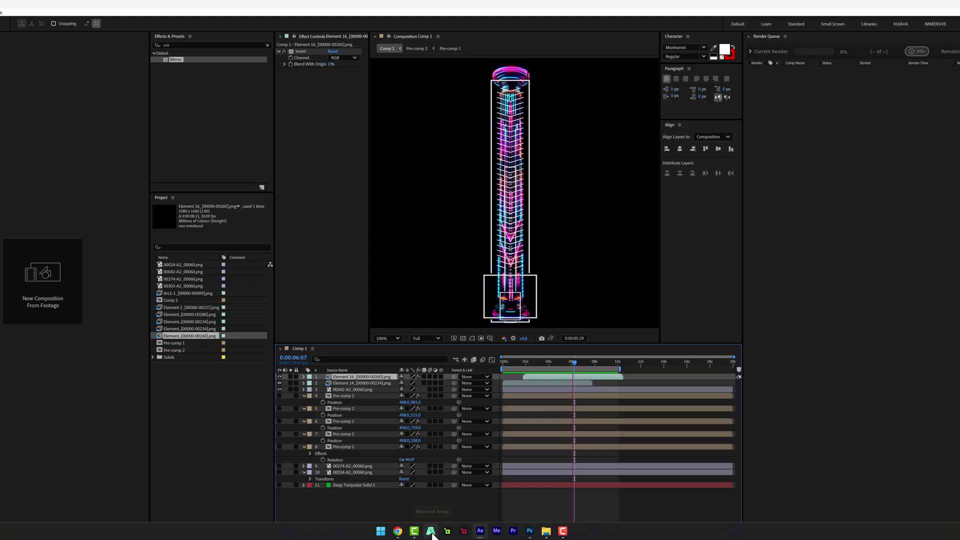